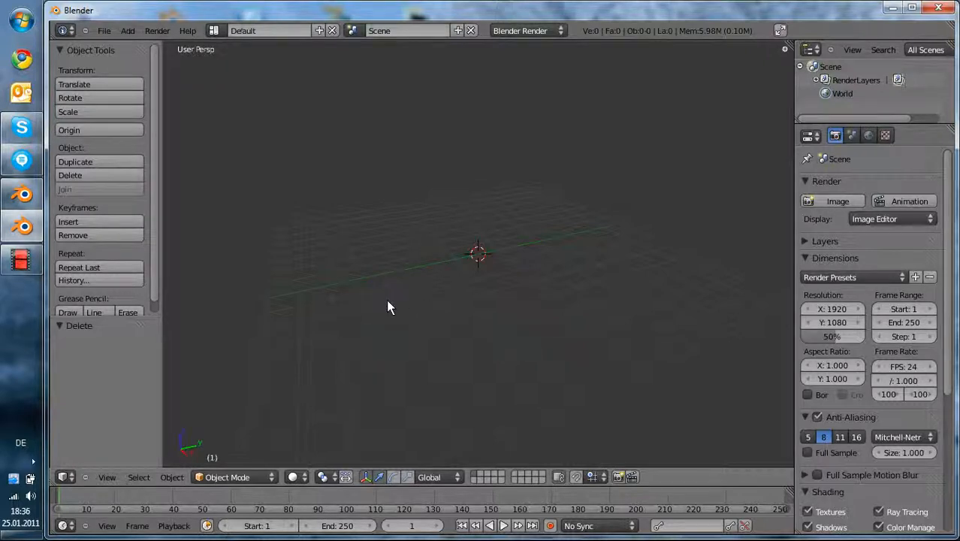
Step: Switch to the top view and add a camera at the scene origin
middle_click_drag(399, 317, 456, 412)
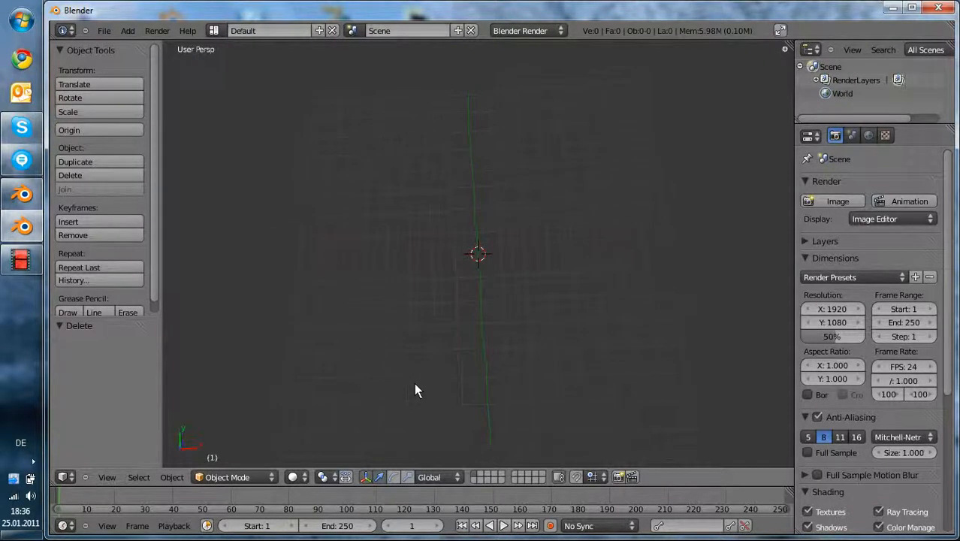
key("KP_7")
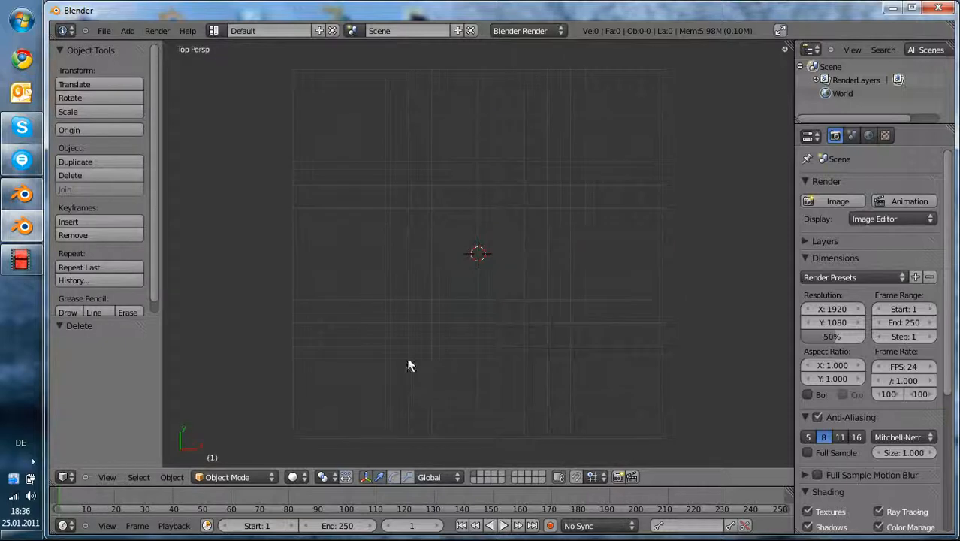
key("shift+a")
left_click(516, 308)
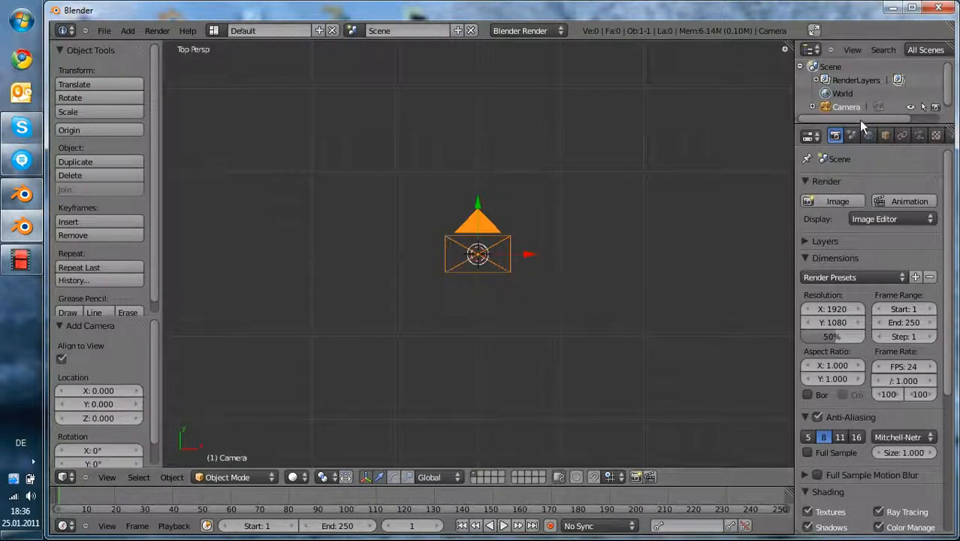
Step: Widen the properties area, show the new camera's object settings and rename it as Main Camera
left_click(884, 135)
left_click_drag(795, 180, 754, 187)
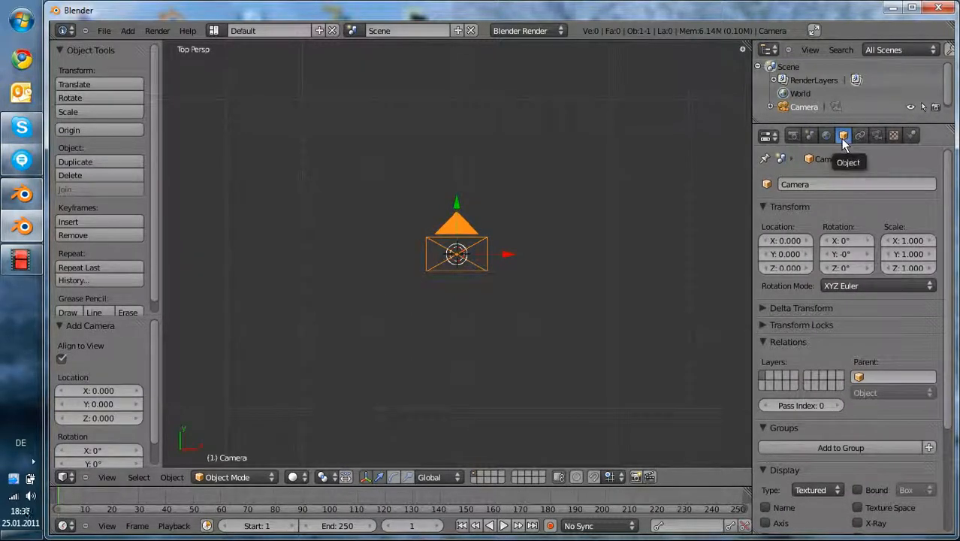
left_click(834, 180)
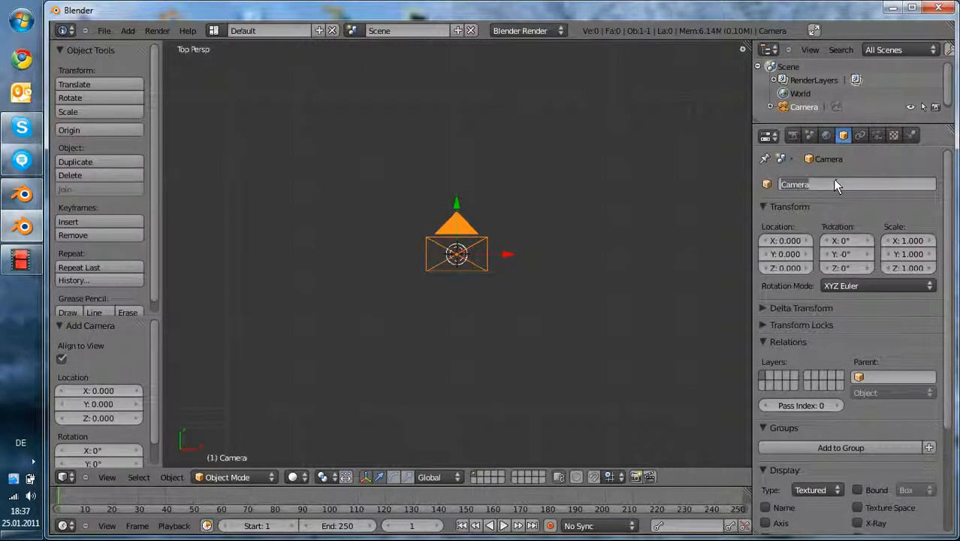
key("Home")
type("Main")
key("Return")
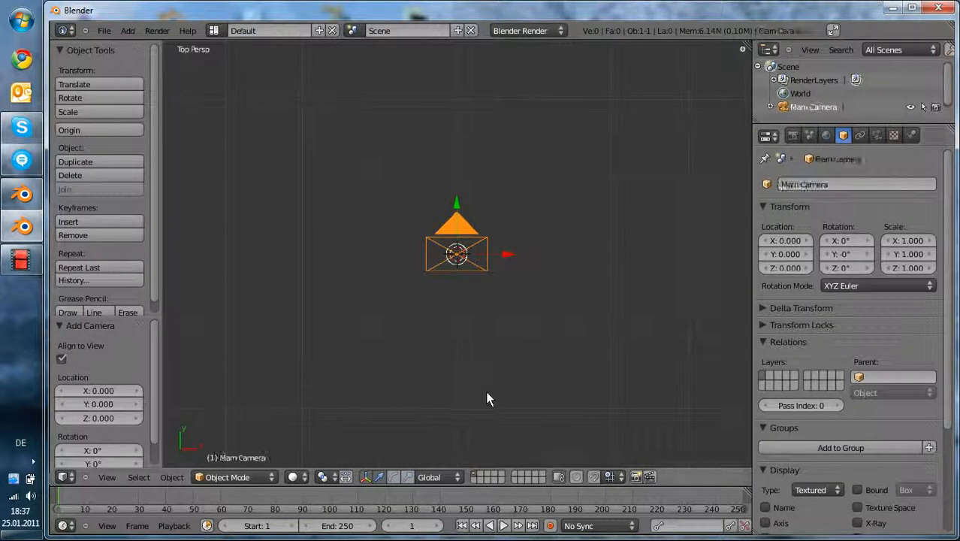
Step: Add a second camera at the origin and move it 1 unit along the X axis
key("shift+a")
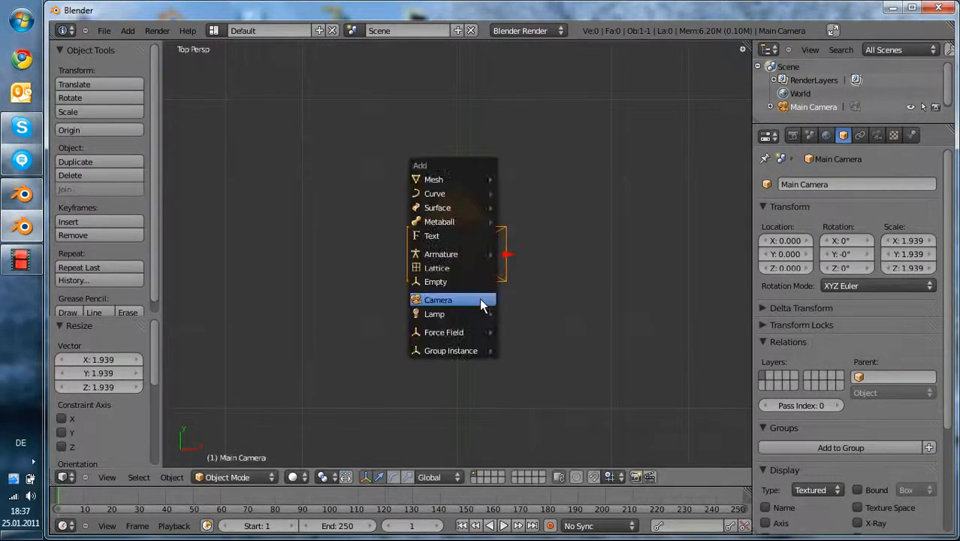
left_click(482, 298)
key("g")
key("x")
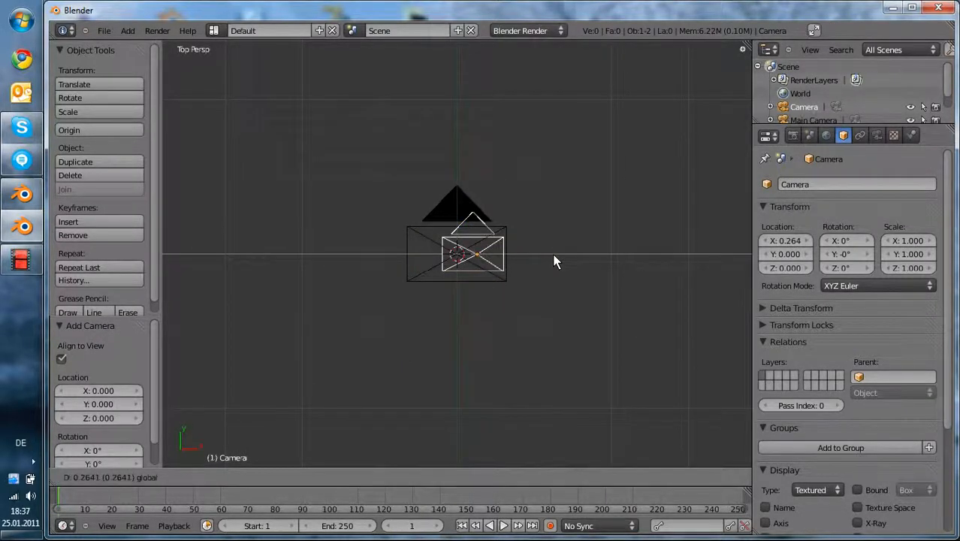
key("1")
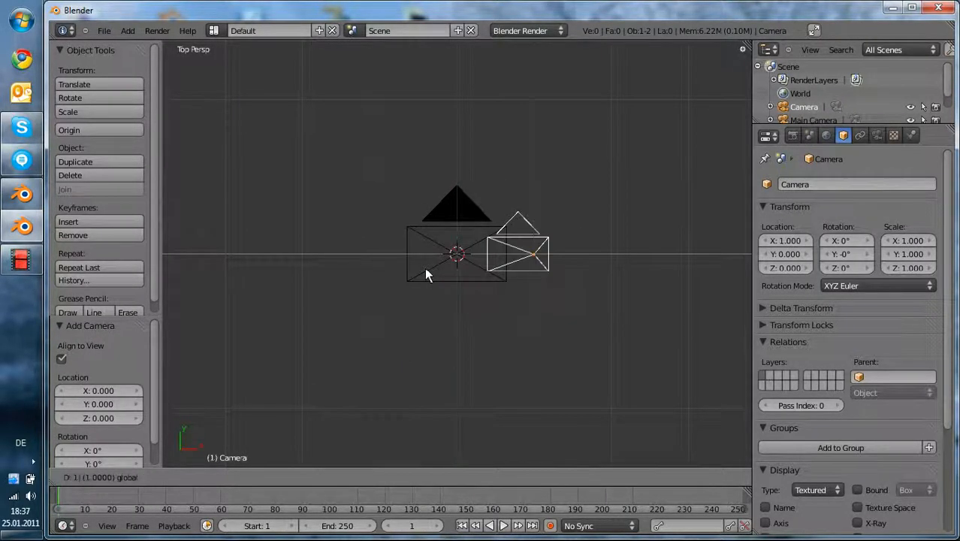
key("Return")
Step: Rename the second camera as Right Camera
left_click(841, 186)
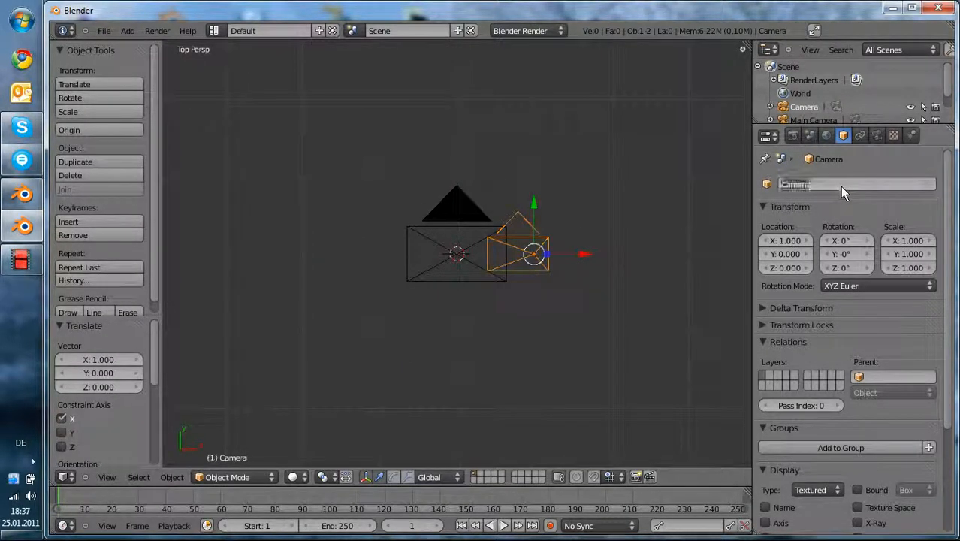
type("Right Cam")
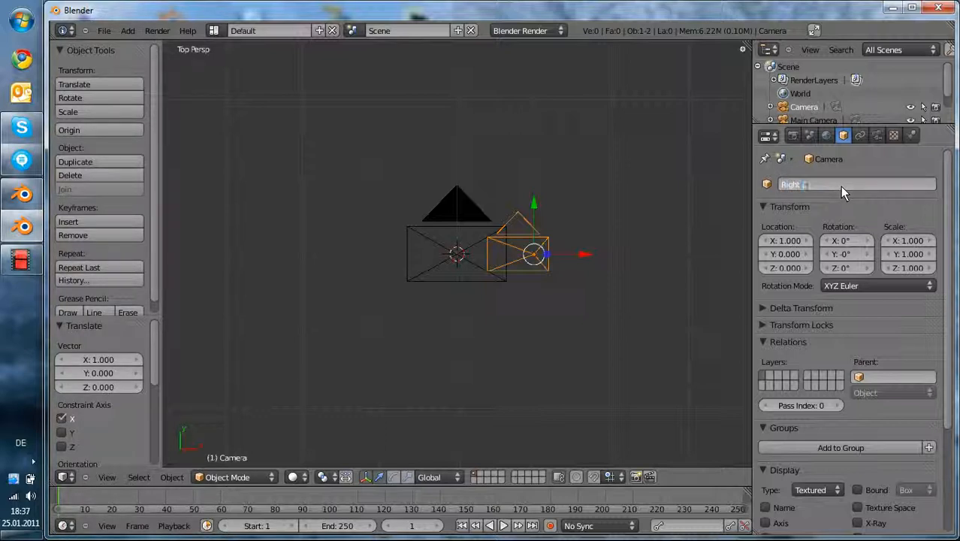
key("Return")
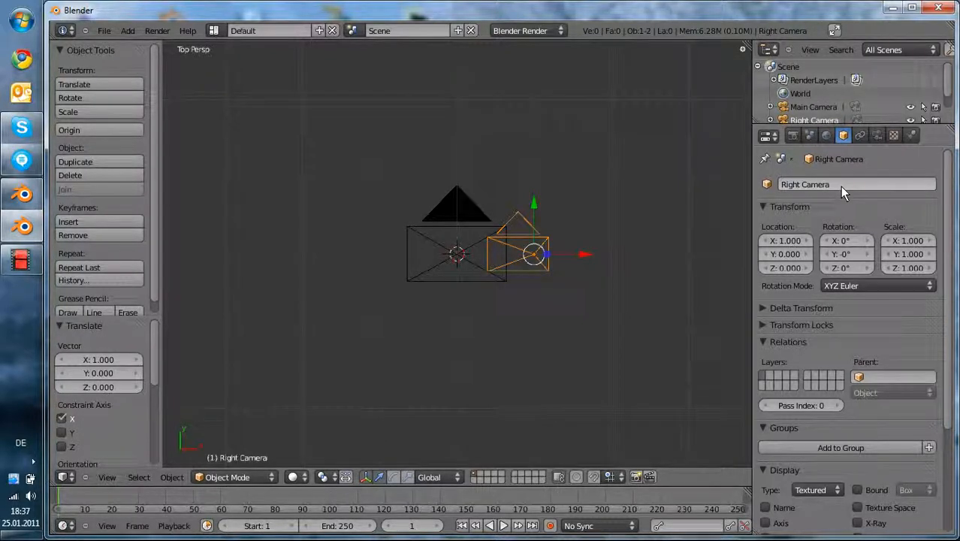
Step: Add a third camera at the origin and move it -1 unit along the X axis
key("shift+a")
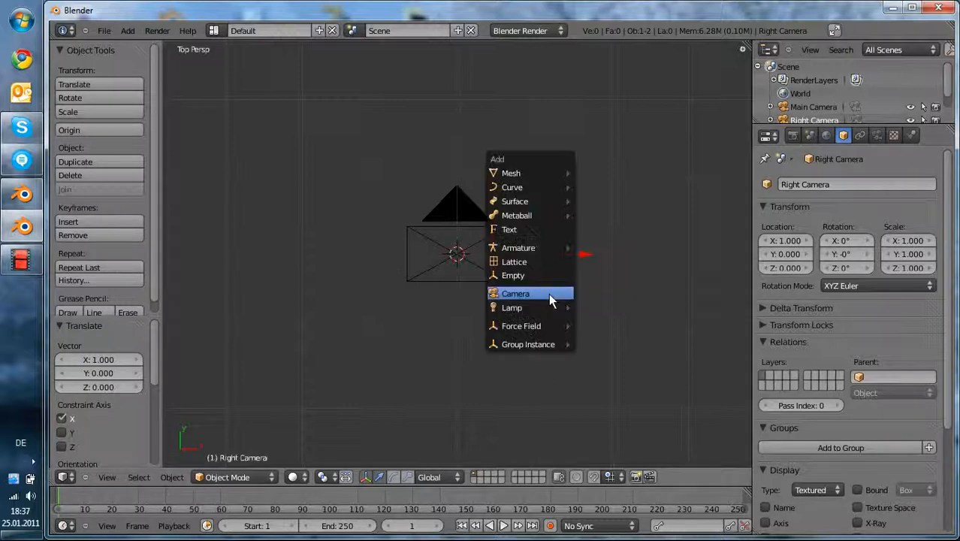
key("shift+a")
left_click(516, 298)
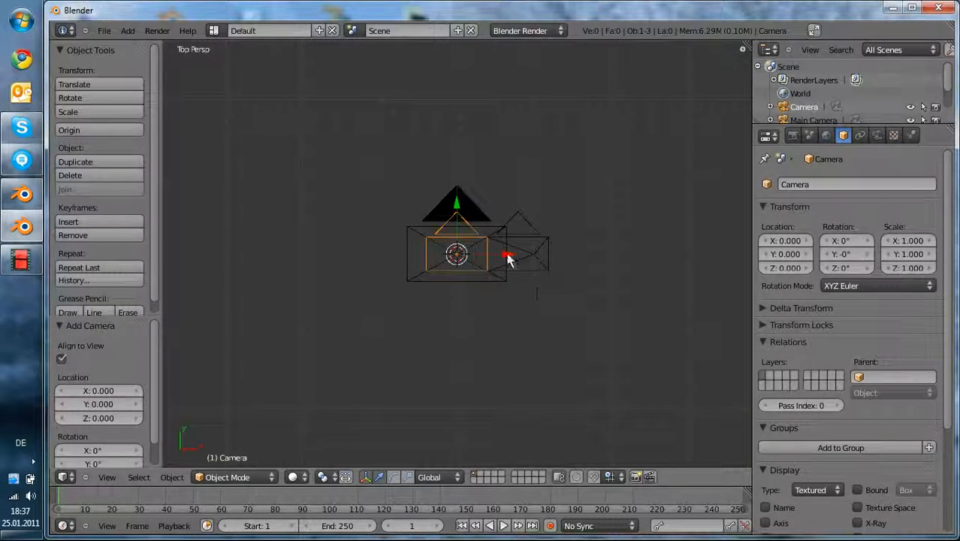
type("gx")
type("-1 (1.0000) global")
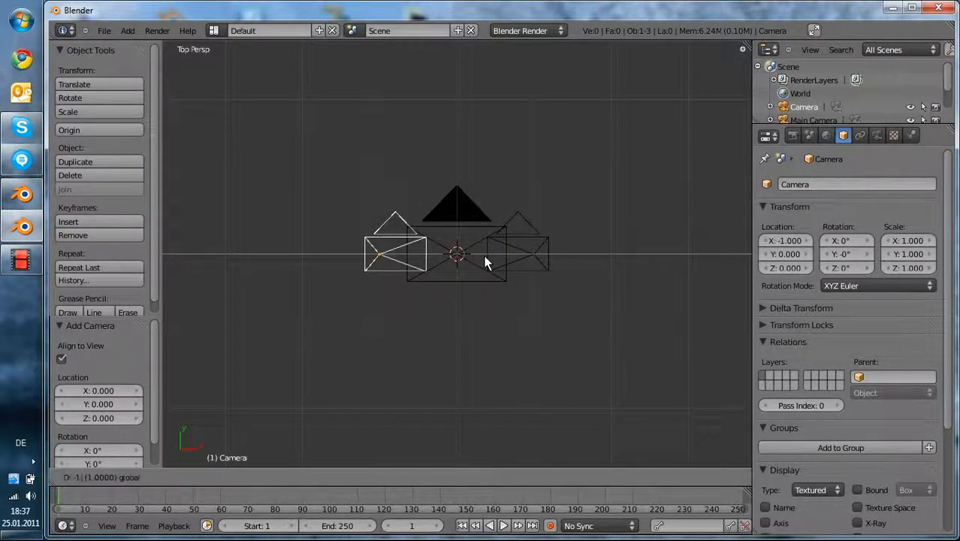
key("Return")
Step: Rename the third camera as Left Camera
left_click(786, 188)
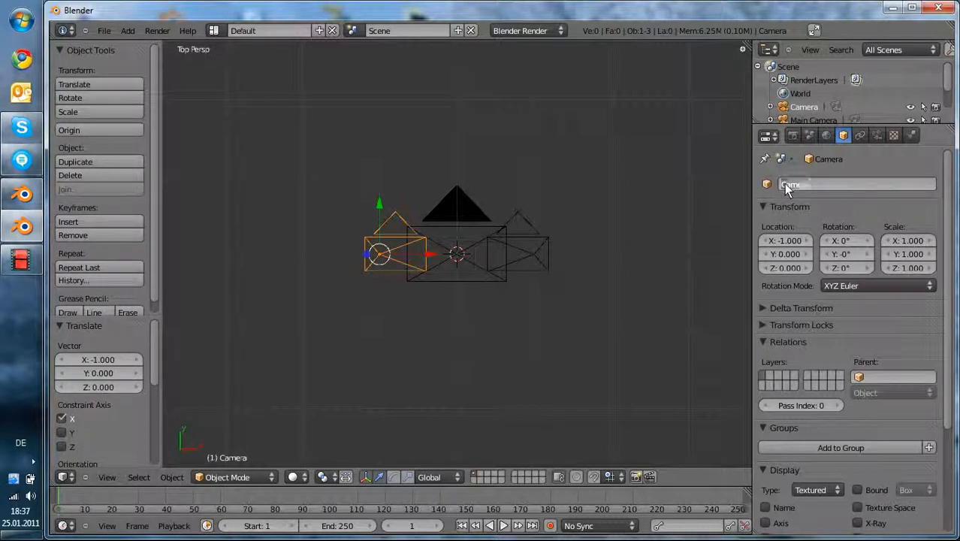
key("Home")
type("Left.7")
key("Return")
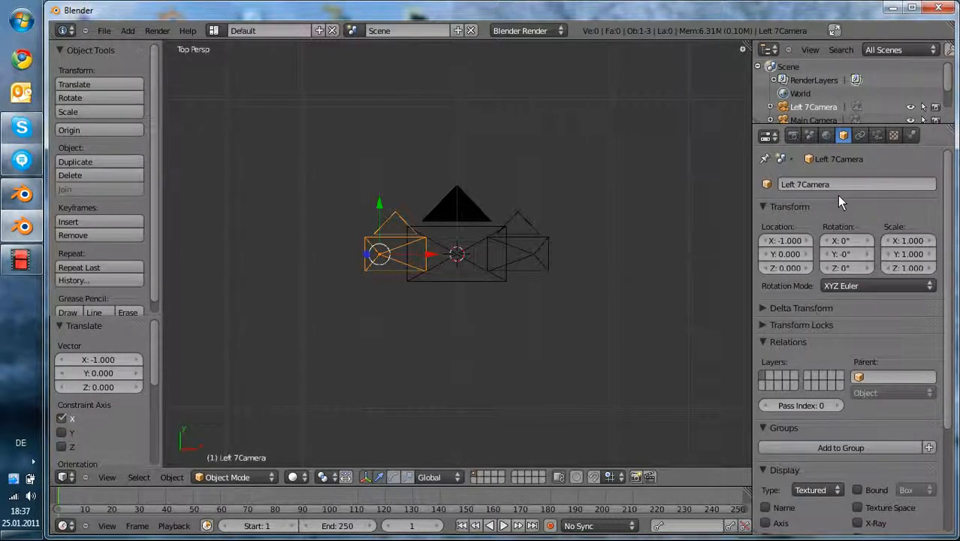
left_click(802, 185)
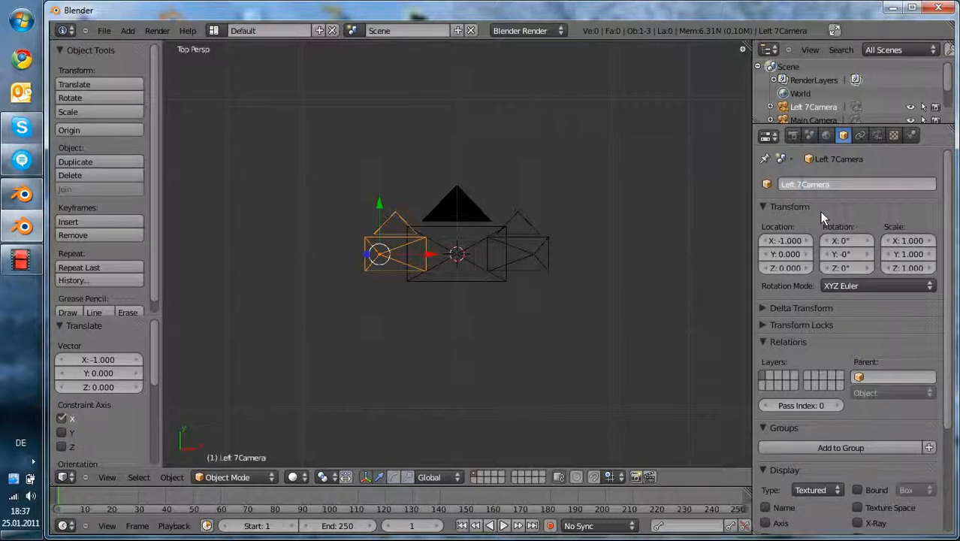
key("BackSpace")
key("Return")
scroll(811, 120, "down", 2)
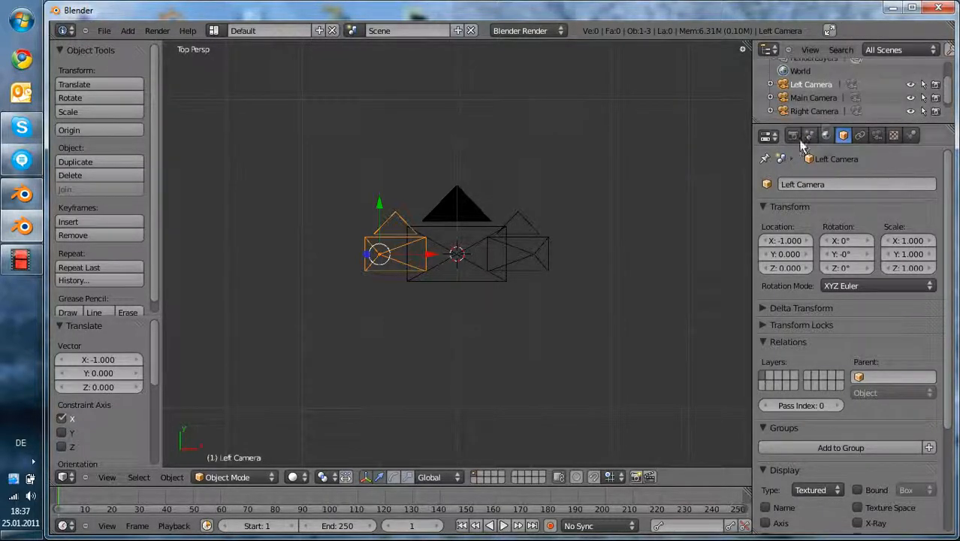
Step: Add an empty at the origin between the two side cameras and rename it as Center
middle_click_drag(500, 247, 486, 318)
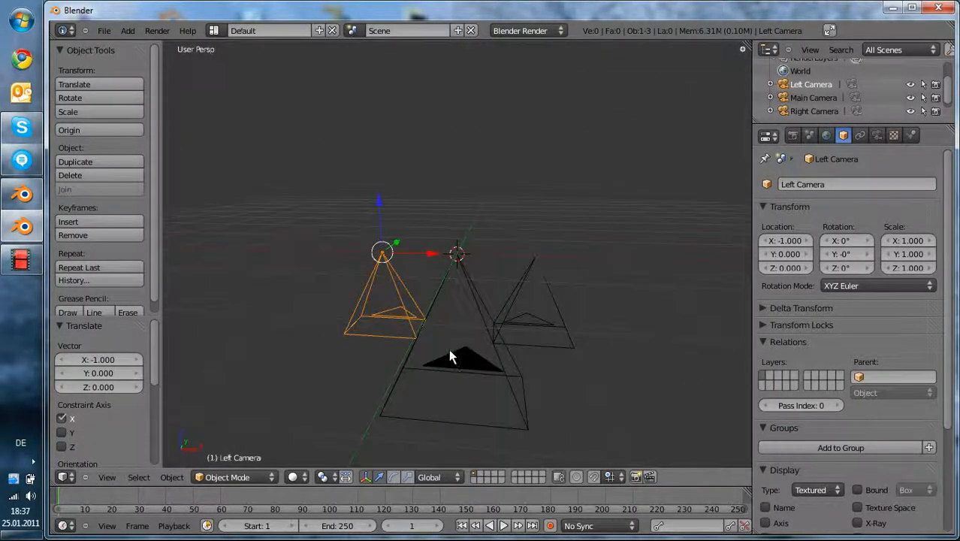
right_click(451, 351)
middle_click_drag(463, 281, 438, 333)
middle_click_drag(520, 309, 518, 370)
middle_click_drag(663, 356, 549, 303)
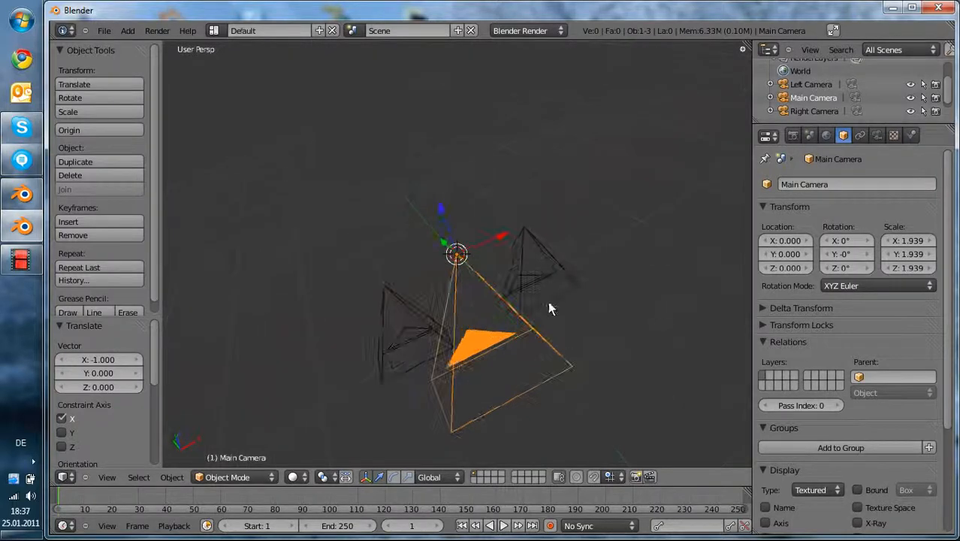
key("shift+a")
left_click(420, 256)
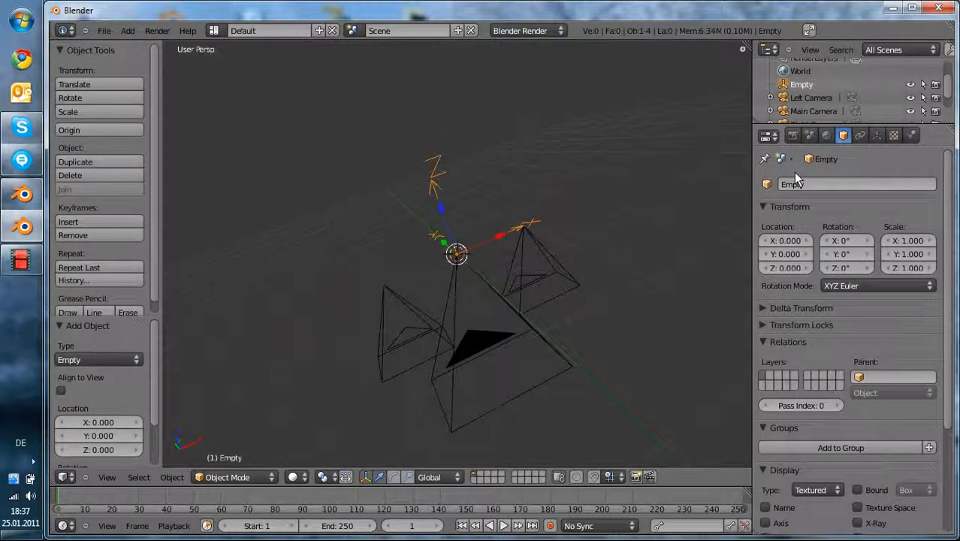
left_click(813, 186)
type("Center")
key("Return")
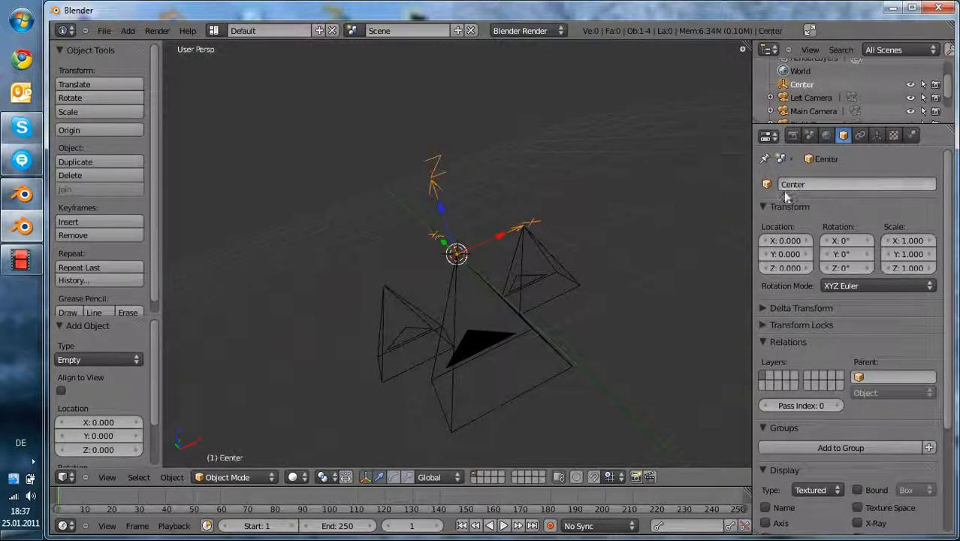
Step: Parent the Right Camera and the Left Camera, one after the other, to the Center empty
right_click(537, 248)
right_click(479, 244, "shift")
key("ctrl+p")
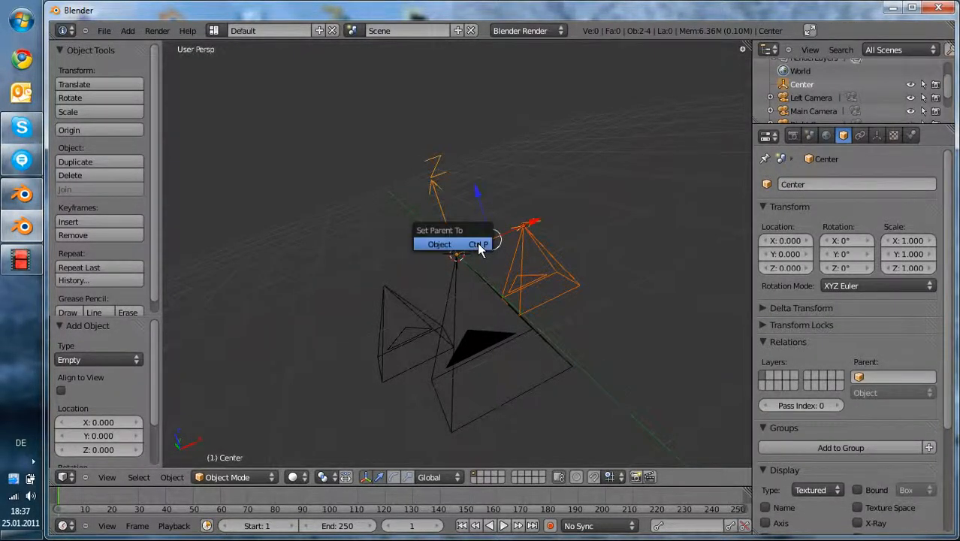
left_click(479, 243)
right_click(413, 317)
right_click(452, 223, "shift")
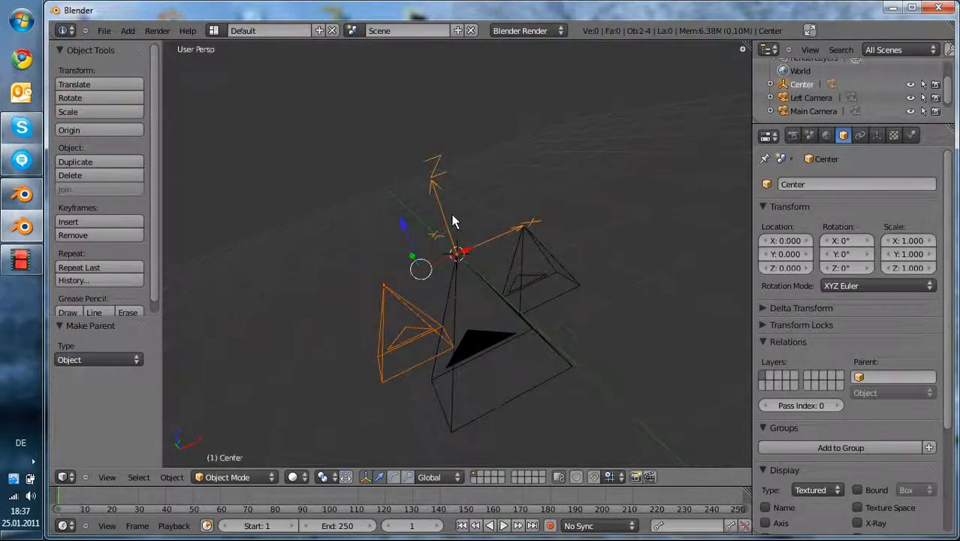
key("ctrl+p")
left_click(453, 217)
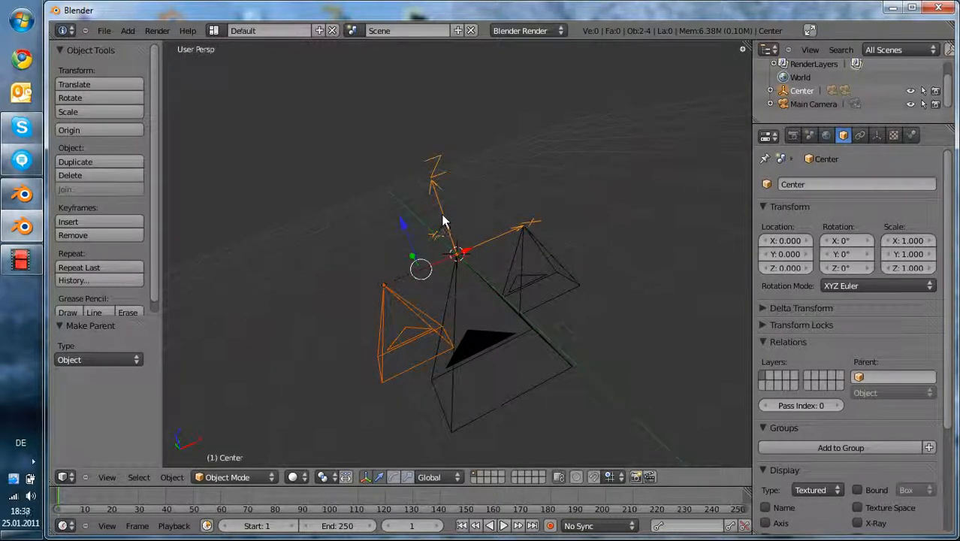
Step: Try to parent the Center empty to the Main Camera
right_click(444, 216)
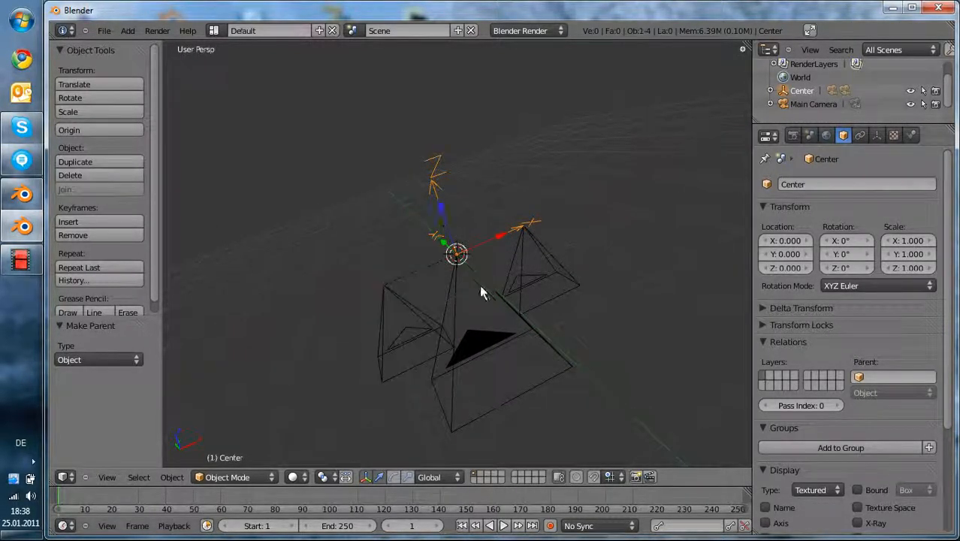
right_click(497, 344, "shift")
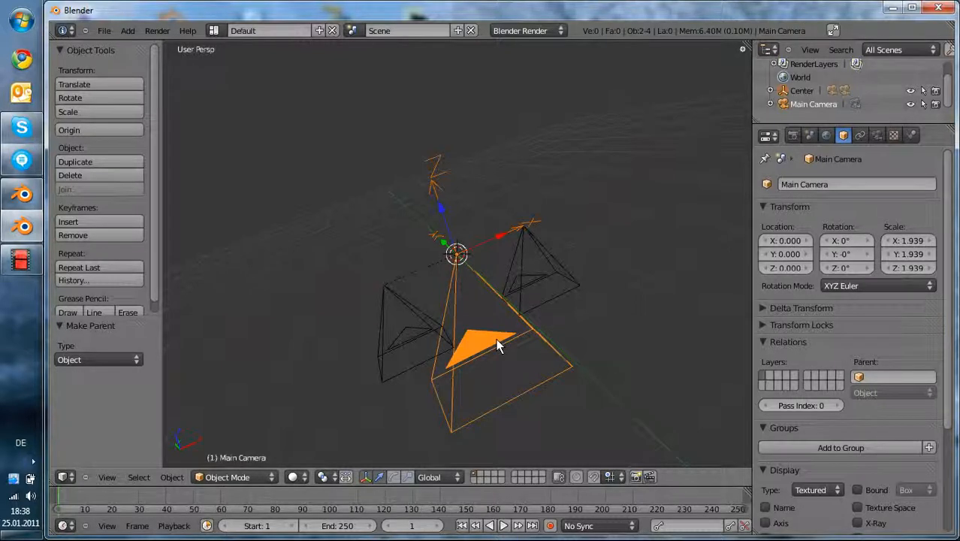
key("ctrl+p")
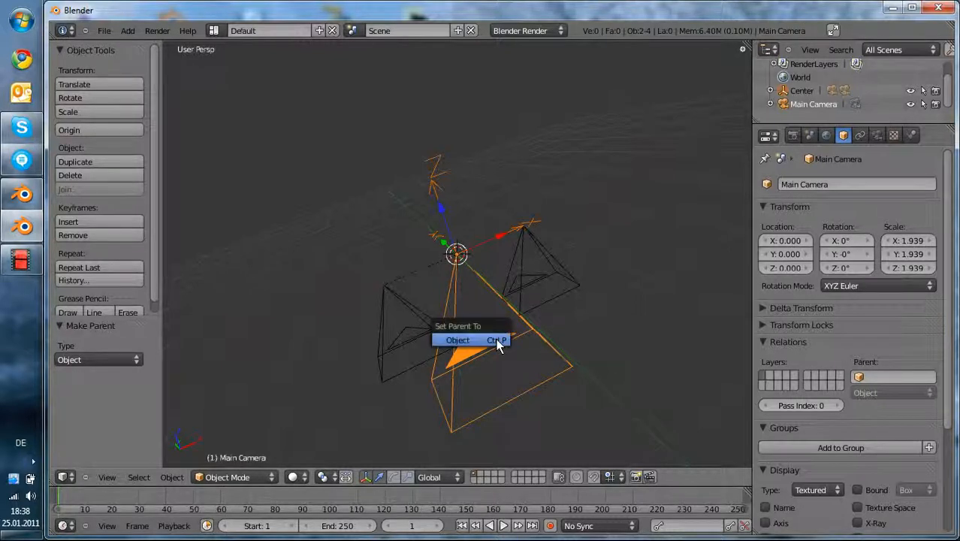
left_click(497, 342)
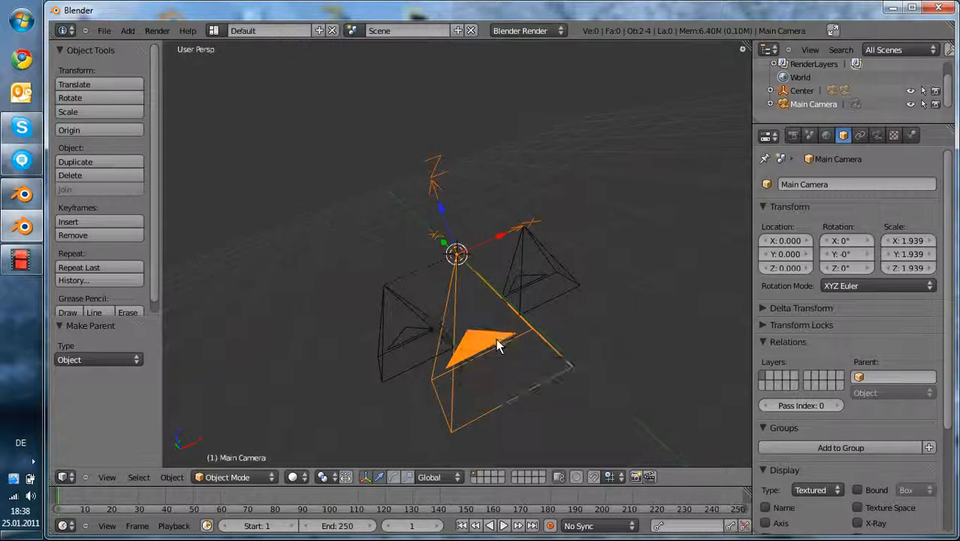
Step: Parent the Center empty to the Main Camera and leave only the Main Camera selected
right_click(434, 188)
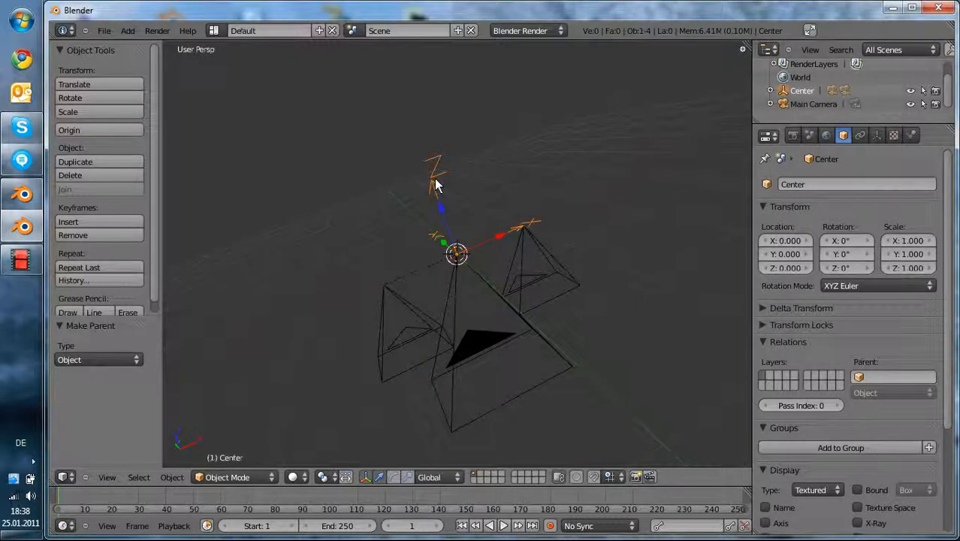
right_click(482, 338, "shift")
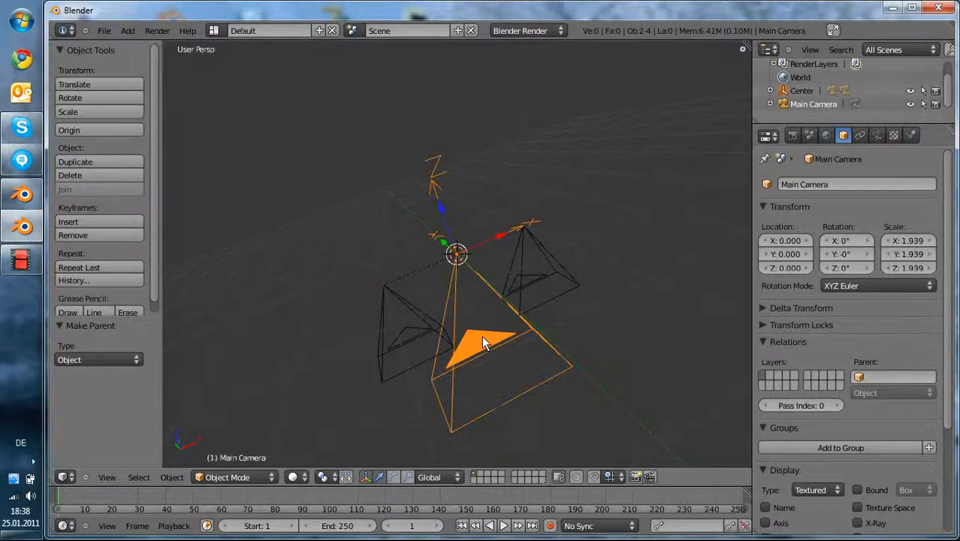
key("ctrl+p")
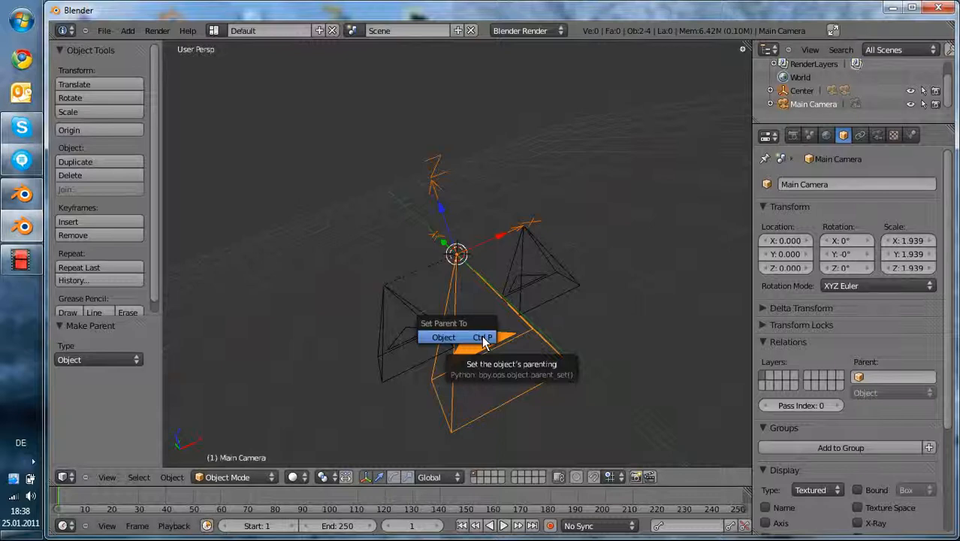
left_click(482, 335)
middle_click_drag(569, 342, 487, 333)
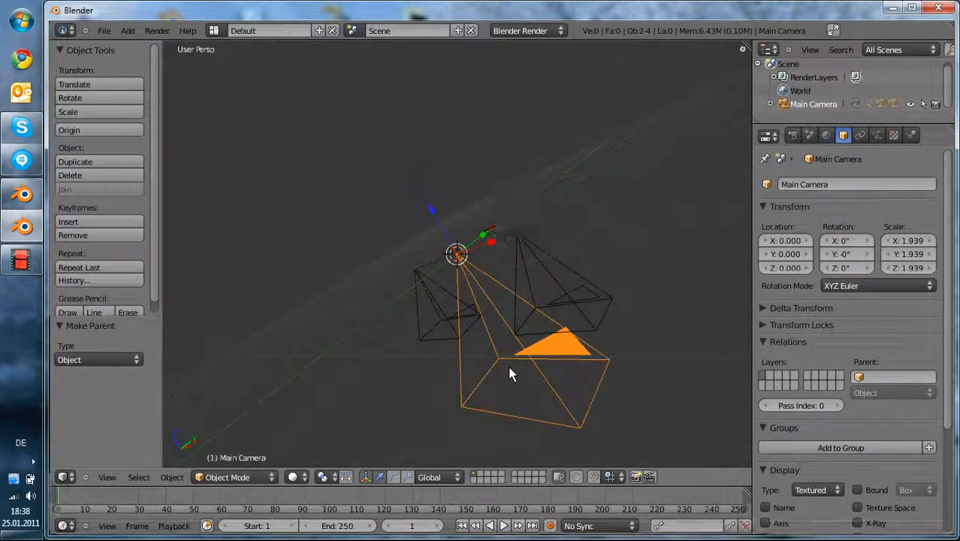
right_click(553, 388)
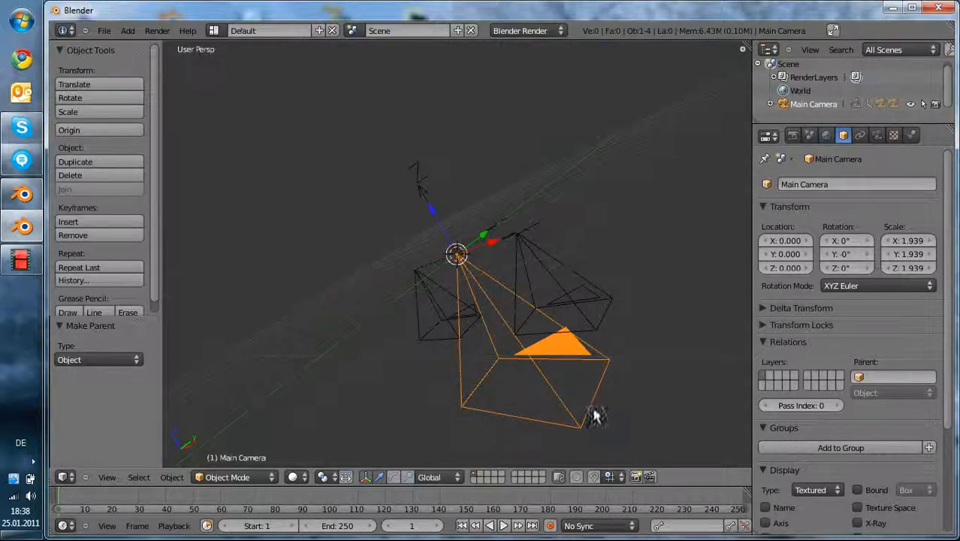
Step: Rotate the Main Camera with its attached rig 90° about the global X axis
key("g")
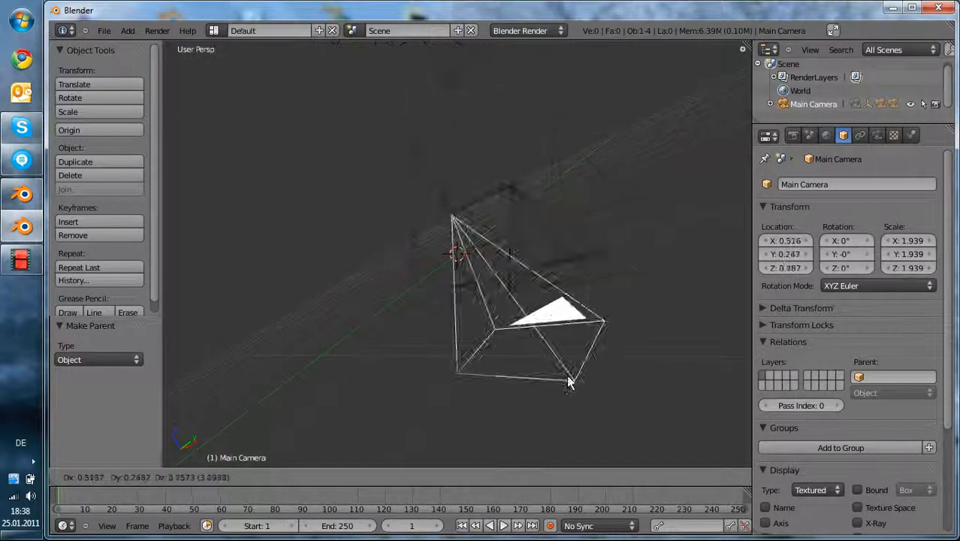
right_click(596, 300)
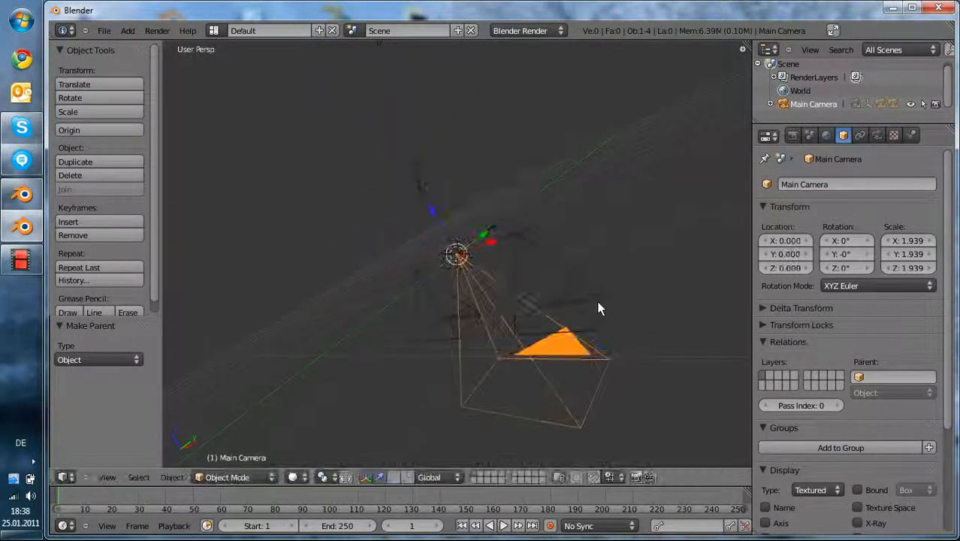
middle_click_drag(596, 301, 605, 335)
key("r")
type("x")
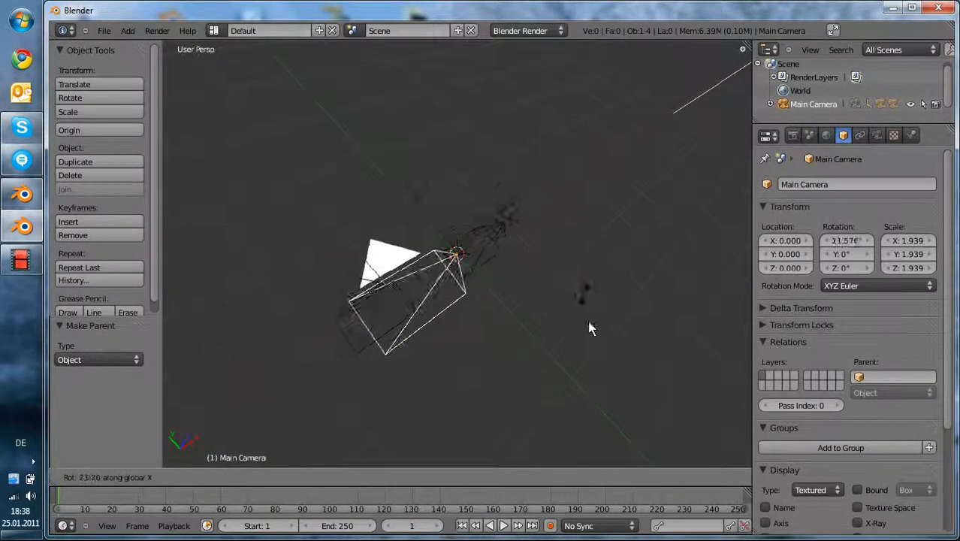
type("90")
key("Return")
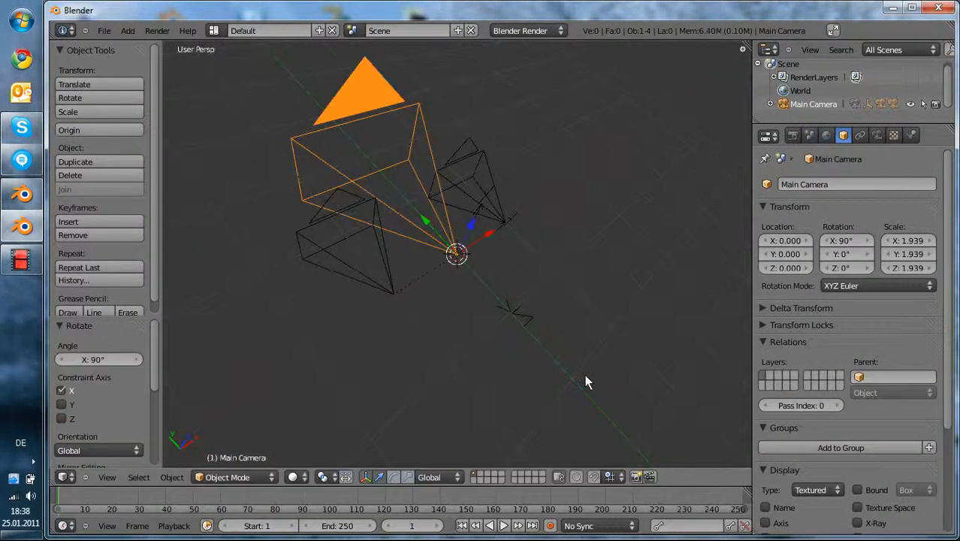
scroll(584, 374, "down", 4)
middle_click_drag(546, 387, 432, 277)
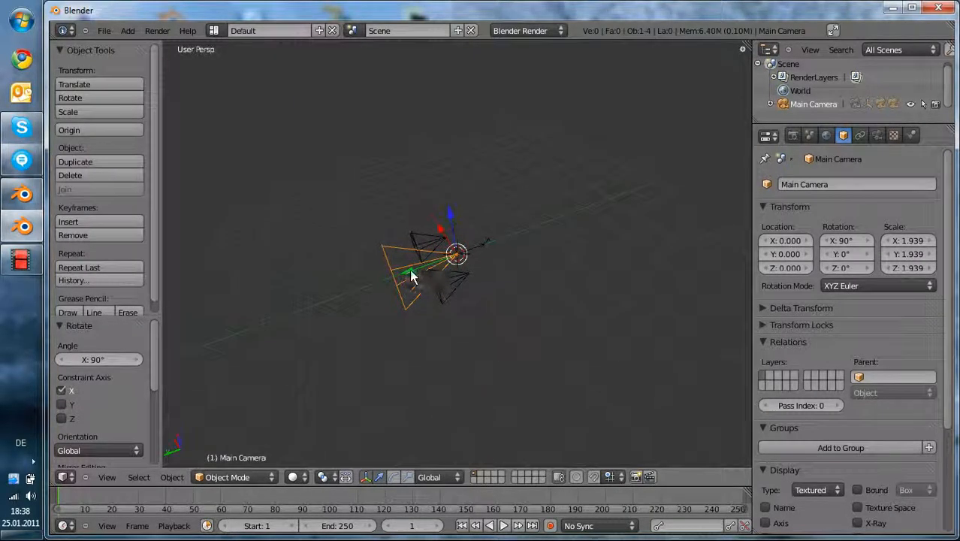
left_click_drag(411, 276, 610, 231)
right_click(601, 229)
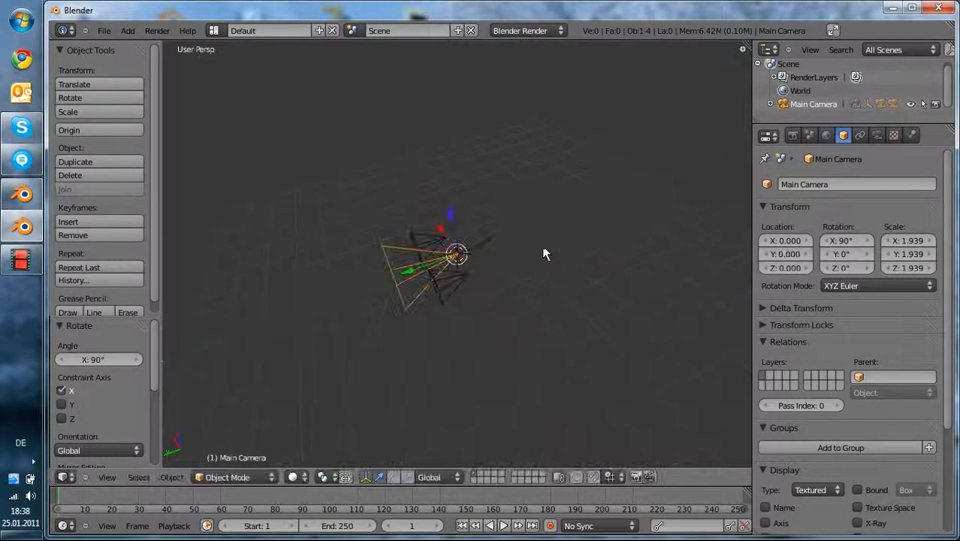
Step: Add a second empty at the origin and move it 8 units along the Y axis, in front of the cameras
key("shift+a")
left_click(455, 310)
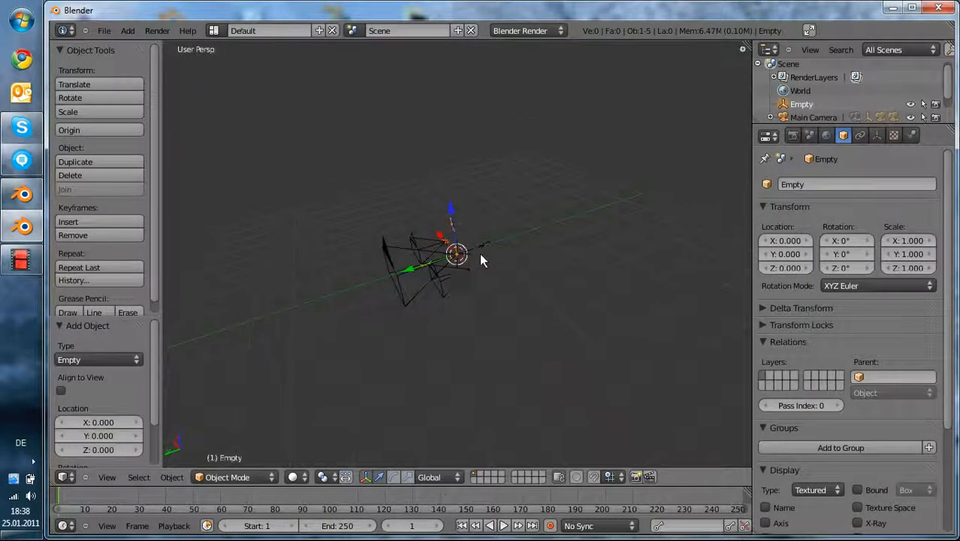
middle_click_drag(405, 297, 501, 263, "shift")
left_click_drag(492, 242, 249, 331)
type("8")
middle_click_drag(353, 314, 484, 248)
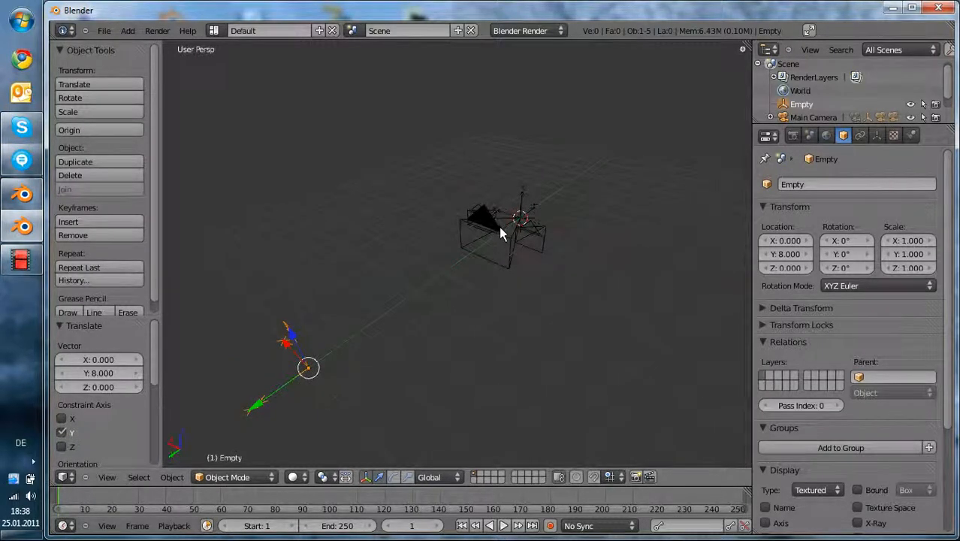
Step: Make the new empty track the Main Camera with a Track To constraint
right_click(498, 239, "shift")
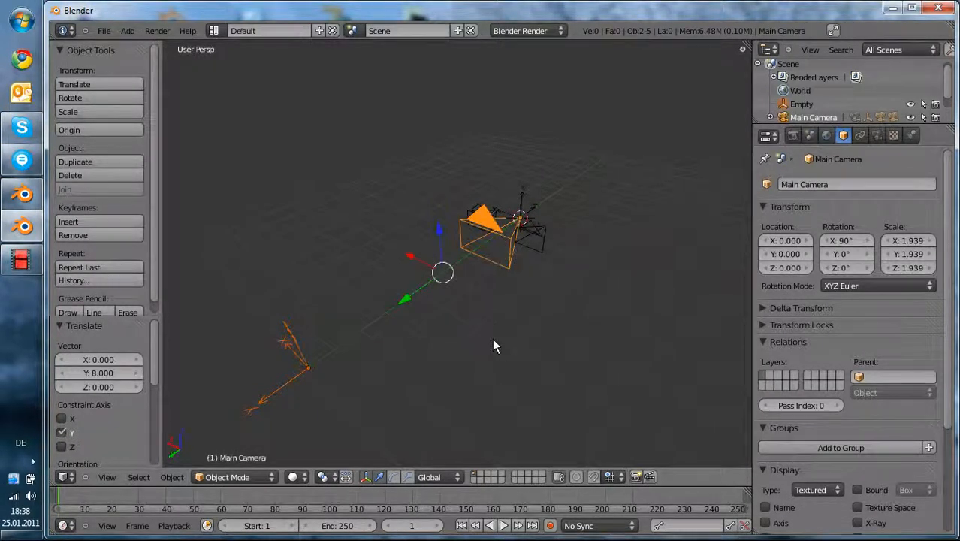
key("ctrl+t")
left_click(494, 340)
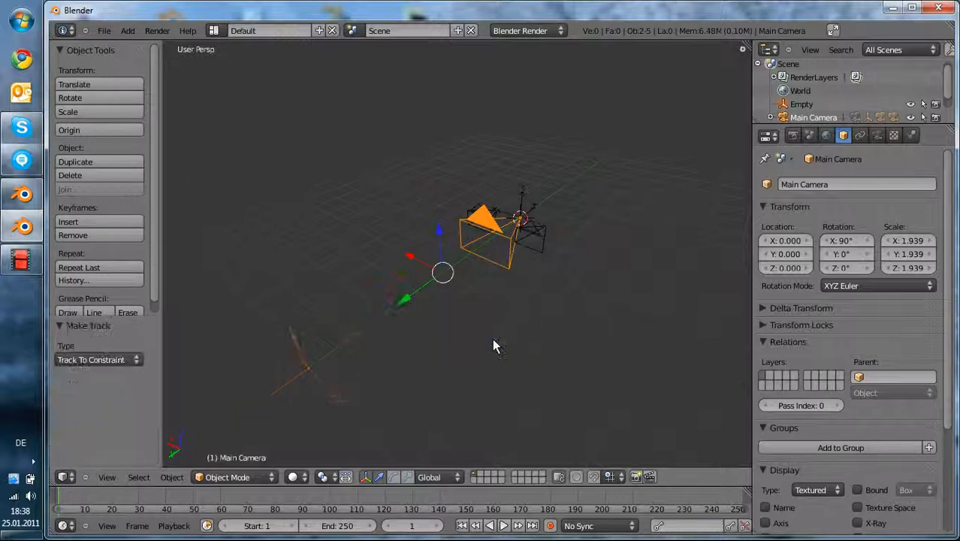
Step: Parent the new empty to the Center empty
right_click(341, 349)
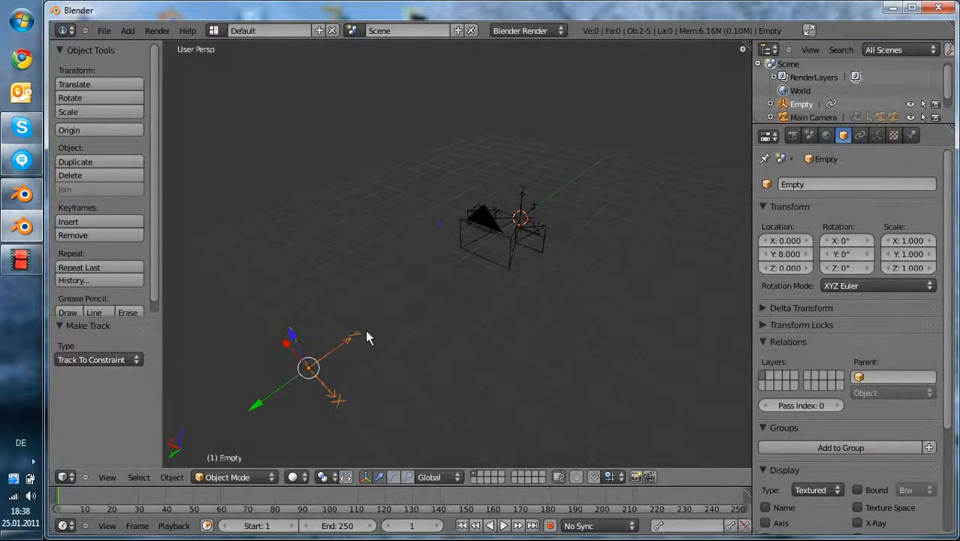
right_click(534, 204, "shift")
key("ctrl+p")
left_click(532, 202)
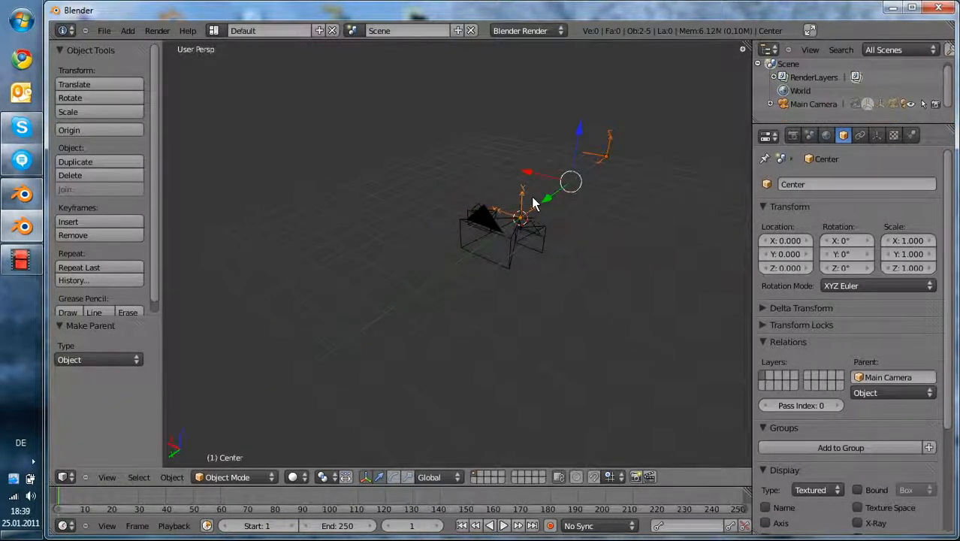
Step: Move the new empty along the global Y axis back in front of the cameras, to a Y location of about -7.9
middle_click_drag(637, 168, 697, 197)
right_click(684, 203)
key("g")
key("y")
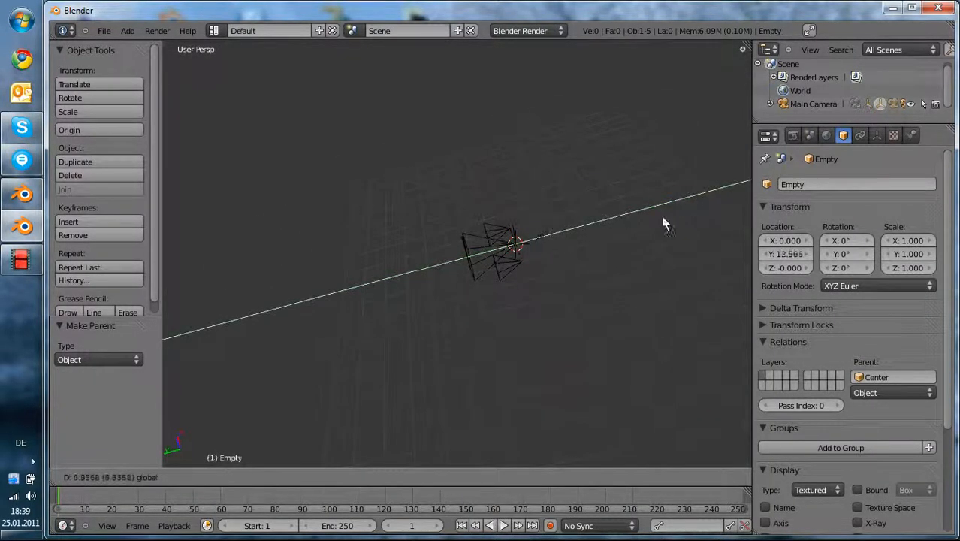
left_click(487, 182)
key("g")
key("y")
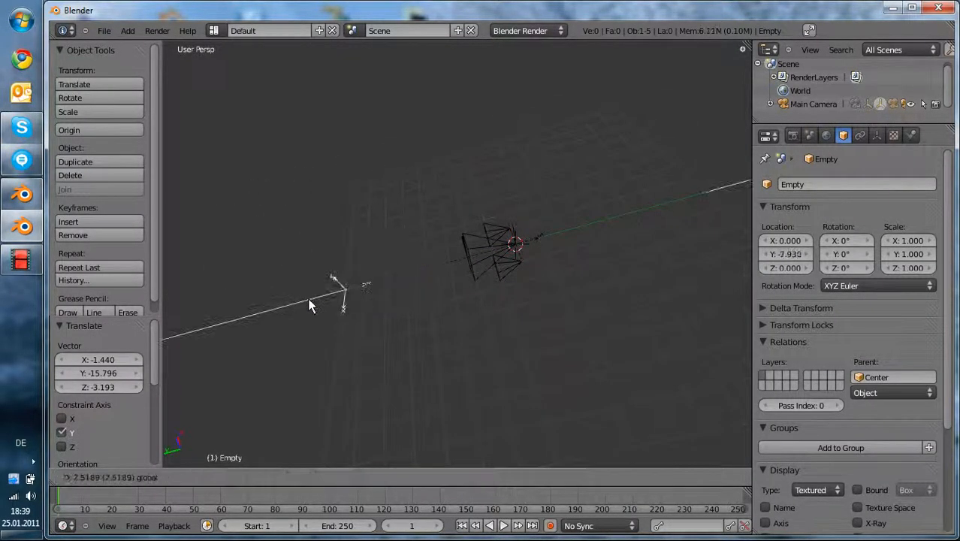
left_click(316, 311)
middle_click_drag(387, 327, 482, 306)
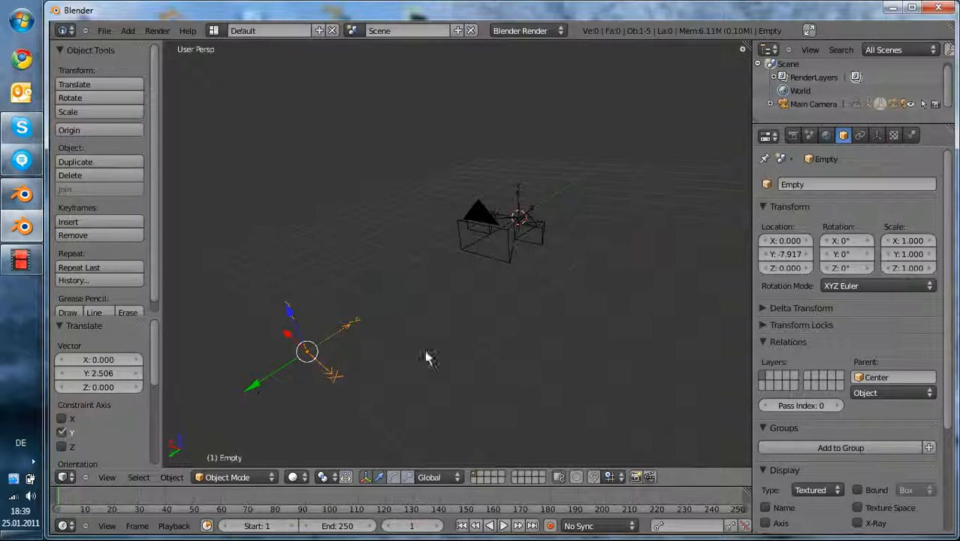
key("g")
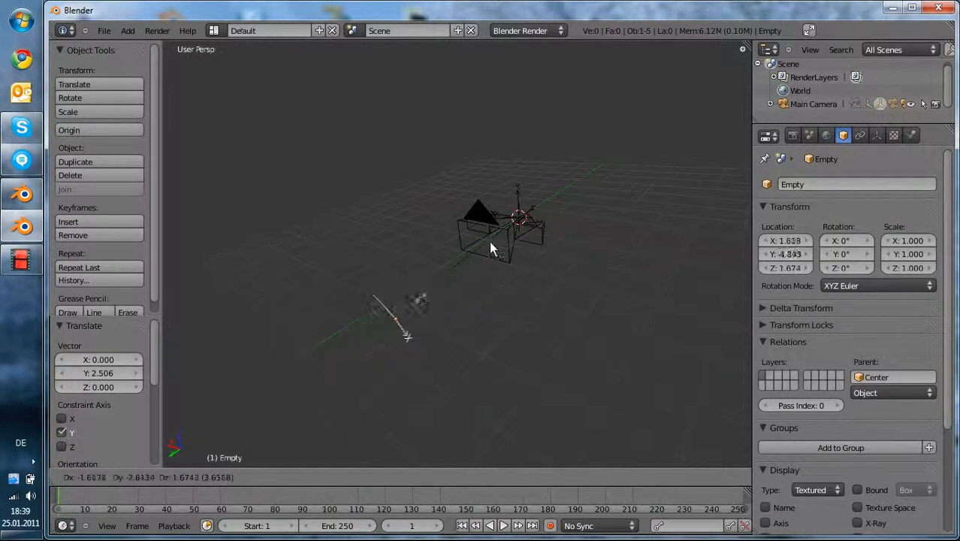
right_click(467, 387)
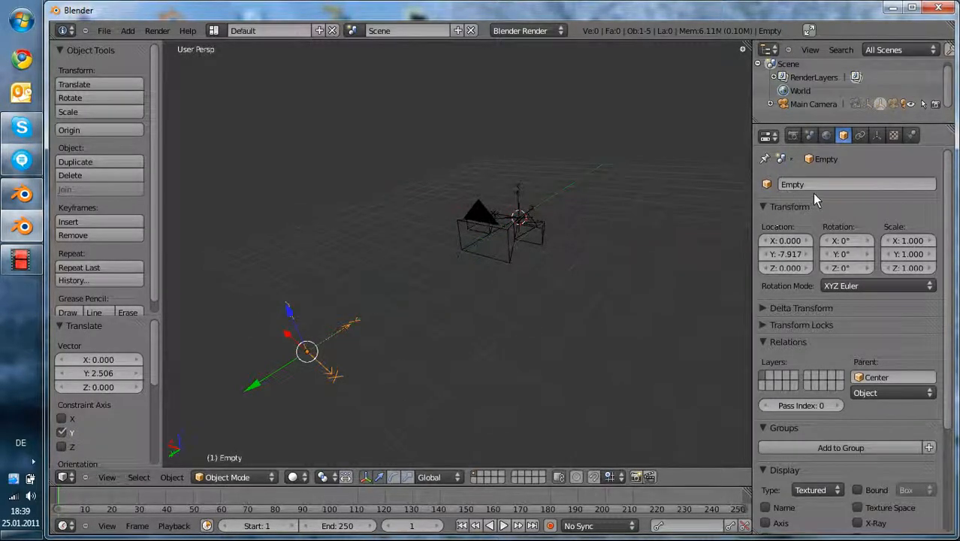
Step: Rename the empty in front of the cameras as Focus Point
middle_click_drag(387, 337, 417, 377)
left_click(835, 186)
type("Focus Point")
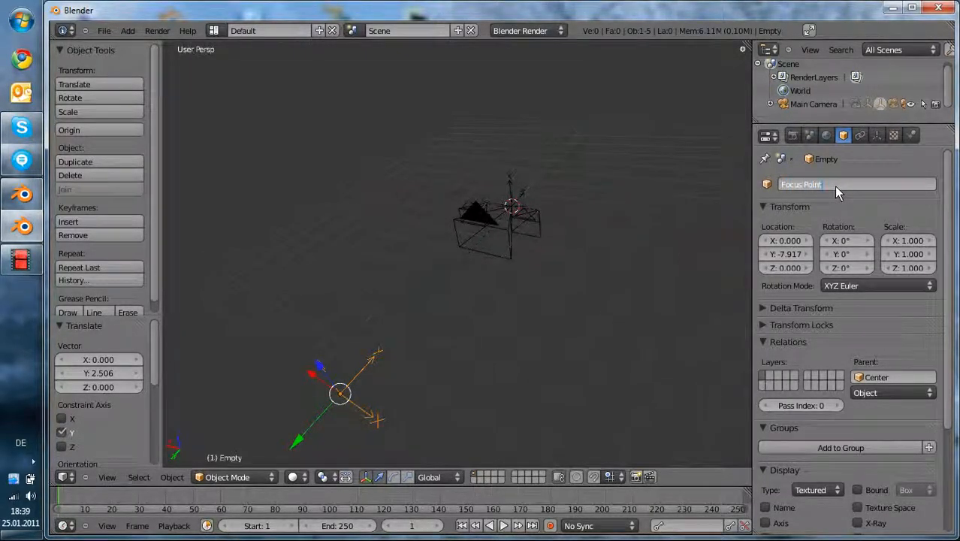
key("Return")
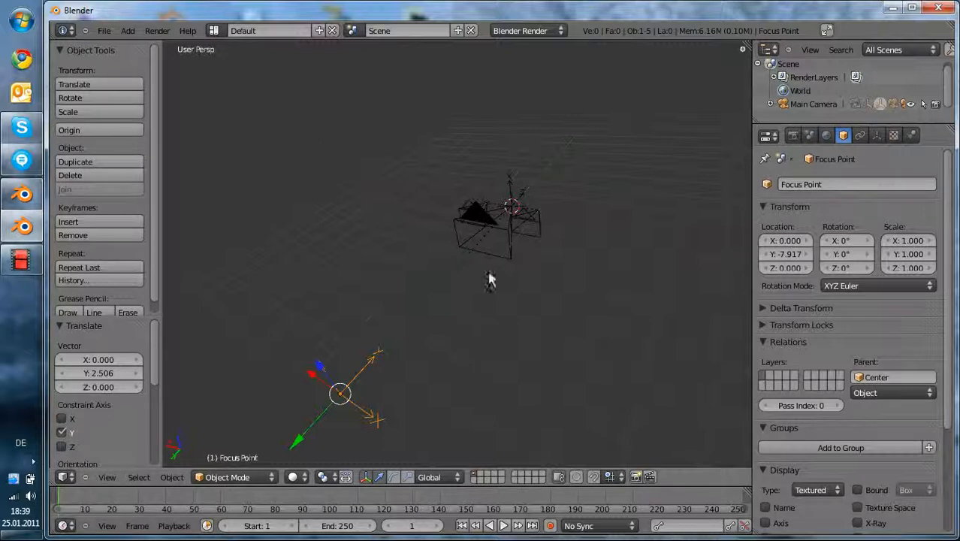
Step: Lock the Focus Point's X and Z location, leaving Y free, and test the restricted movement
key("n")
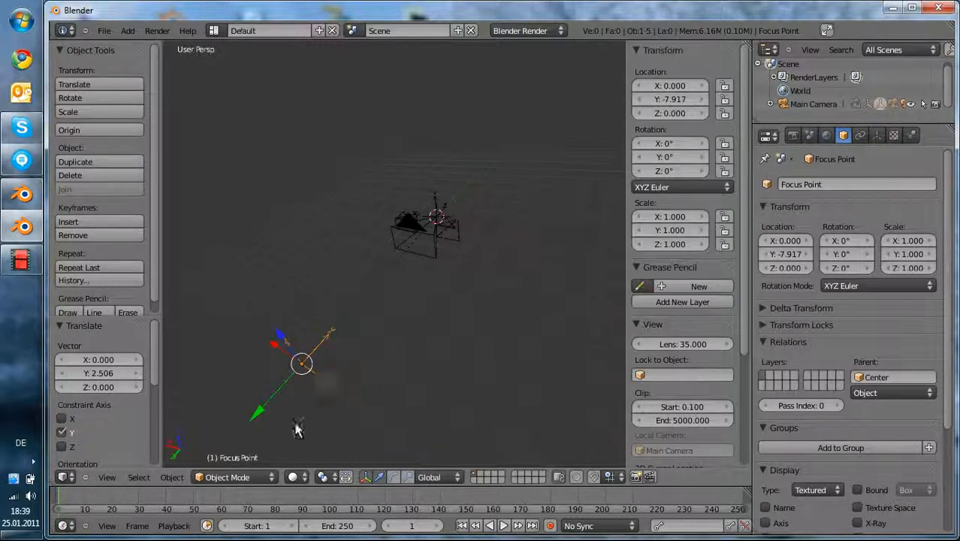
middle_click_drag(297, 428, 304, 418)
left_click_drag(279, 429, 397, 333)
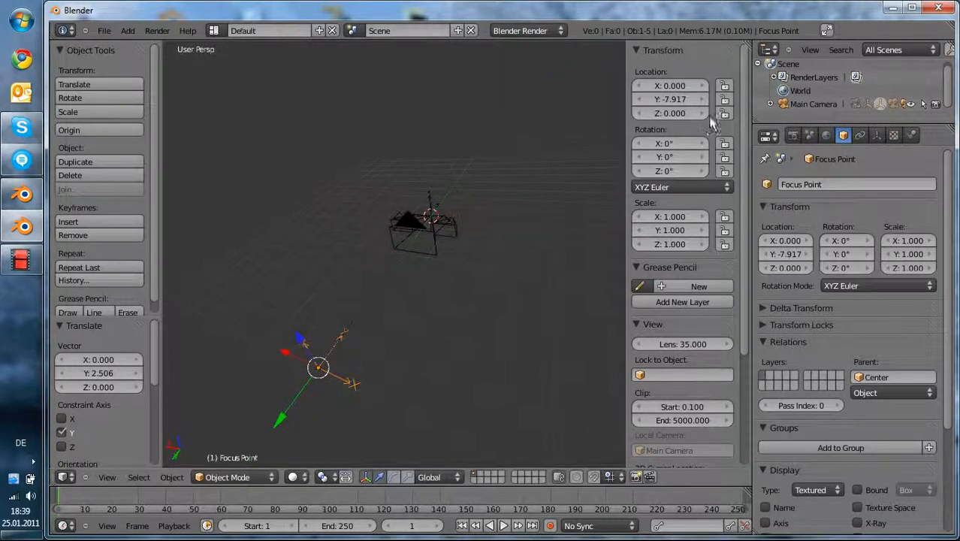
left_click(722, 86)
left_click(725, 99)
left_click(725, 100)
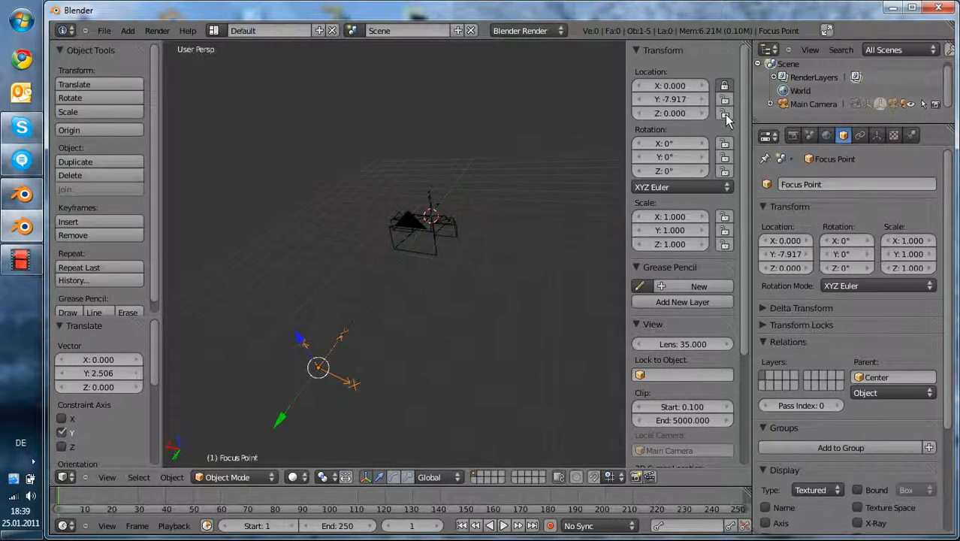
left_click(725, 115)
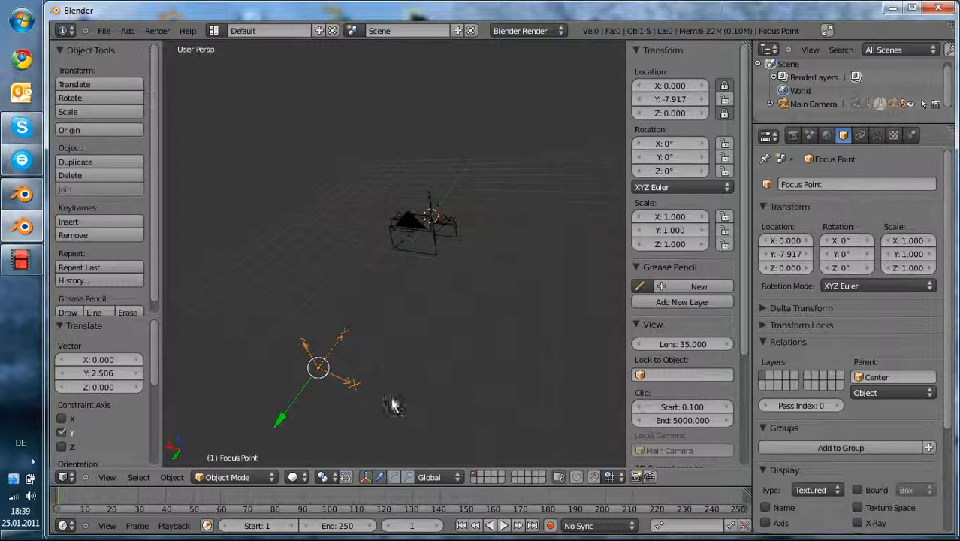
key("g")
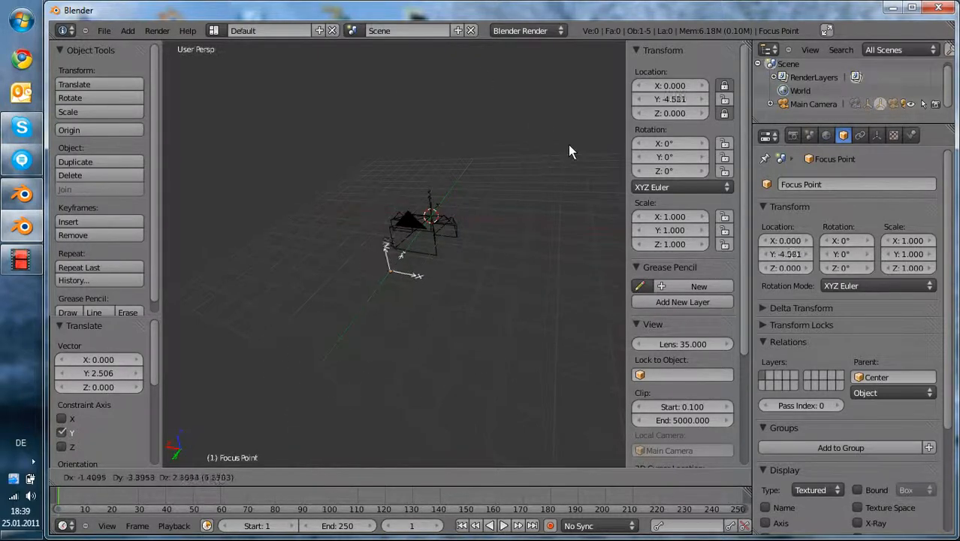
right_click(519, 233)
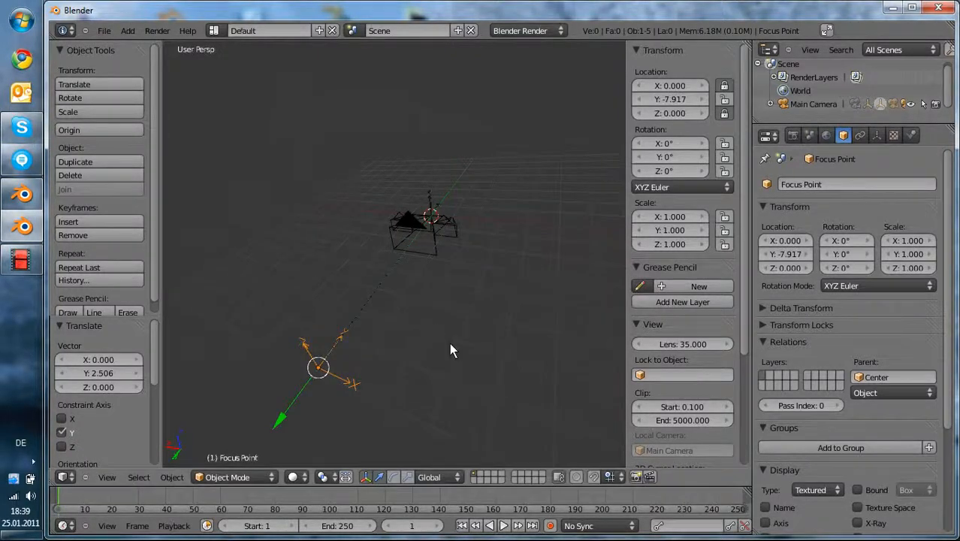
Step: Make the Left Camera track the Focus Point with a Track To constraint
middle_click_drag(450, 347, 452, 369)
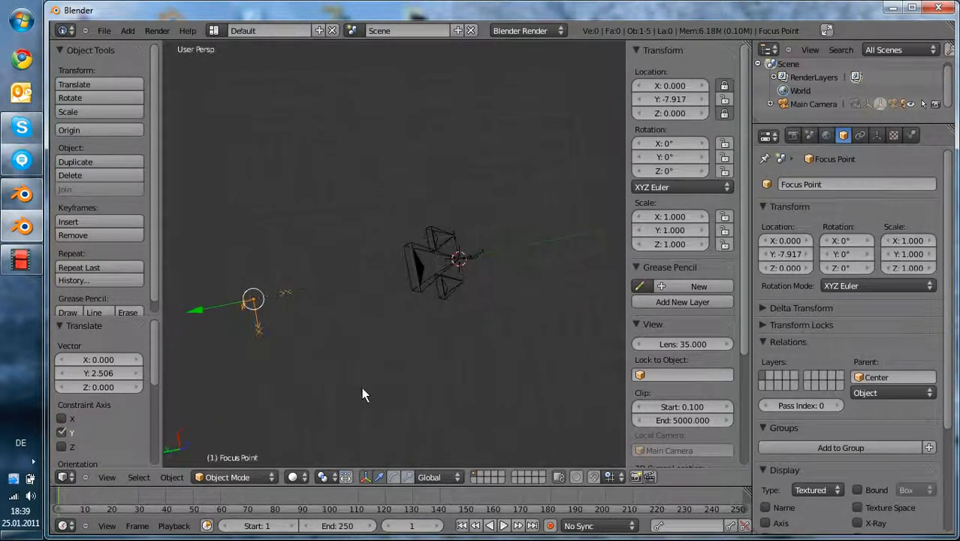
middle_click_drag(362, 395, 467, 371)
right_click(446, 298)
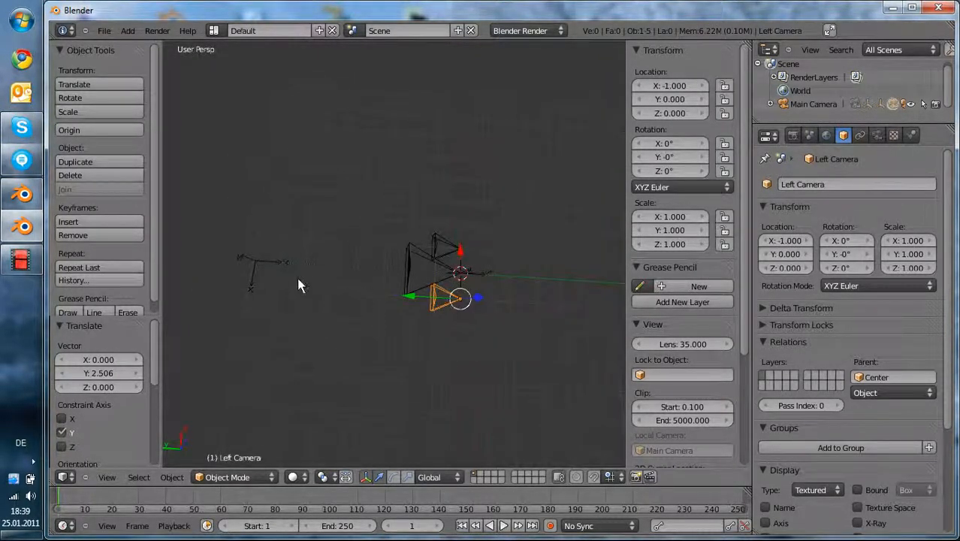
right_click(252, 275)
middle_click_drag(484, 349, 371, 388)
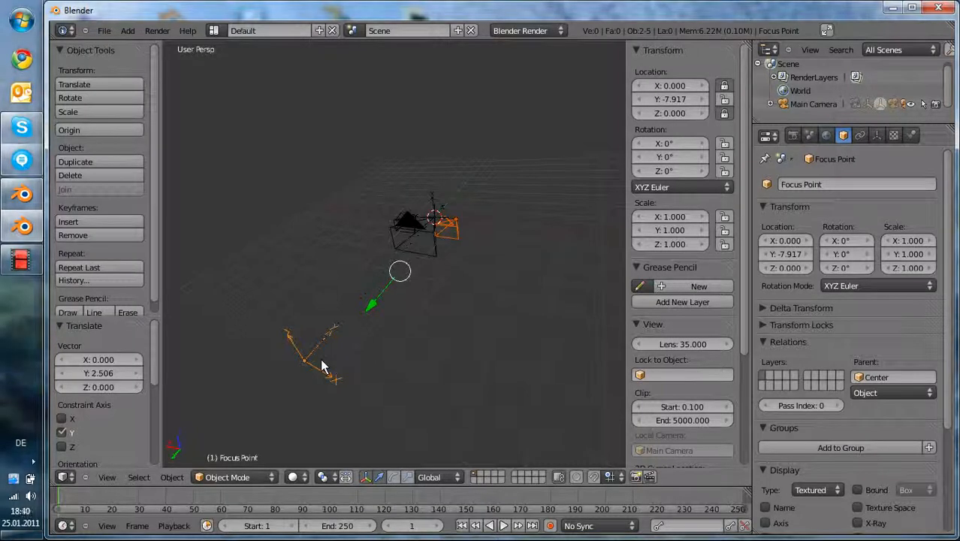
right_click(459, 232)
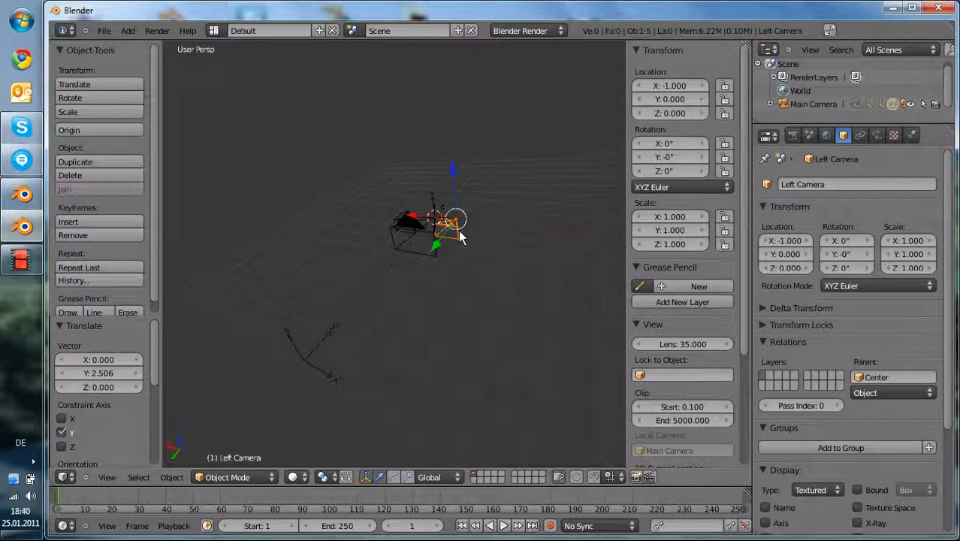
right_click(299, 363)
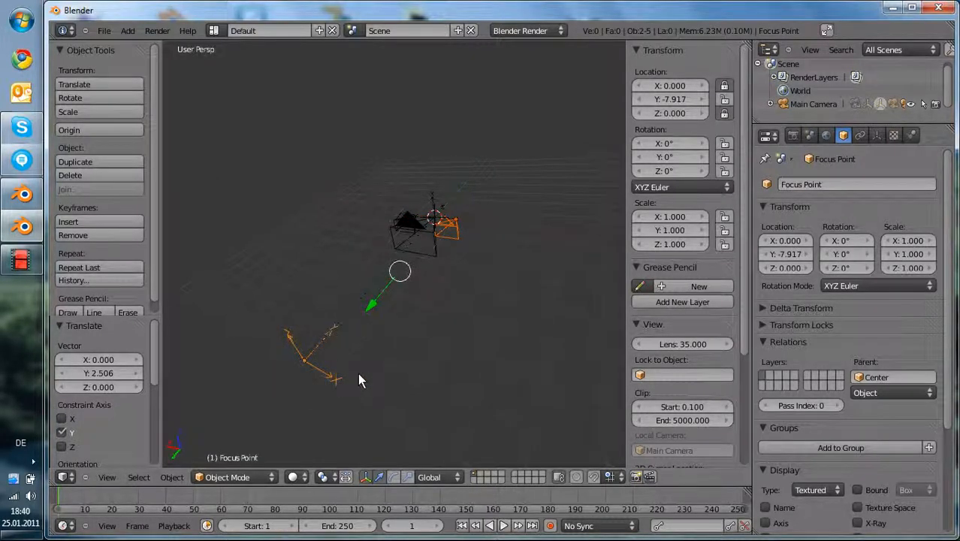
key("ctrl+t")
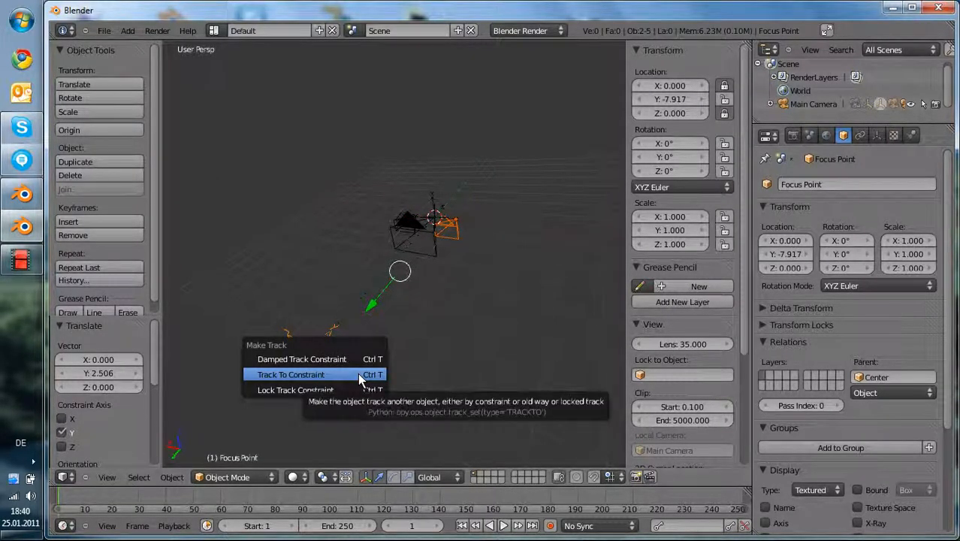
left_click(362, 380)
Step: Make the Right Camera track the Focus Point with a Track To constraint
middle_click_drag(338, 332, 438, 399)
right_click(372, 235)
right_click(502, 325, "shift")
key("ctrl+t")
left_click(501, 323)
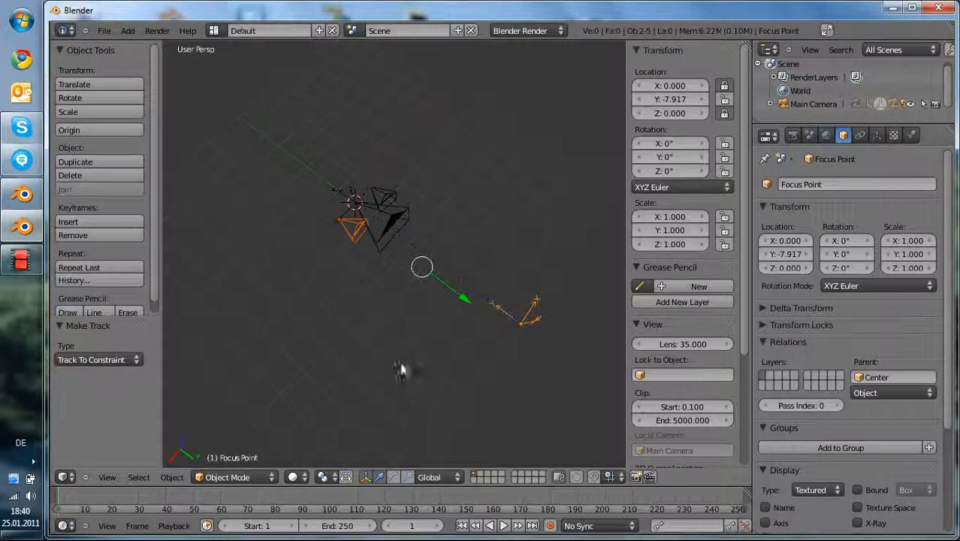
Step: Move the Main Camera with its rig about -3.4 units along the global Y axis
right_click(379, 241)
key("g")
key("y")
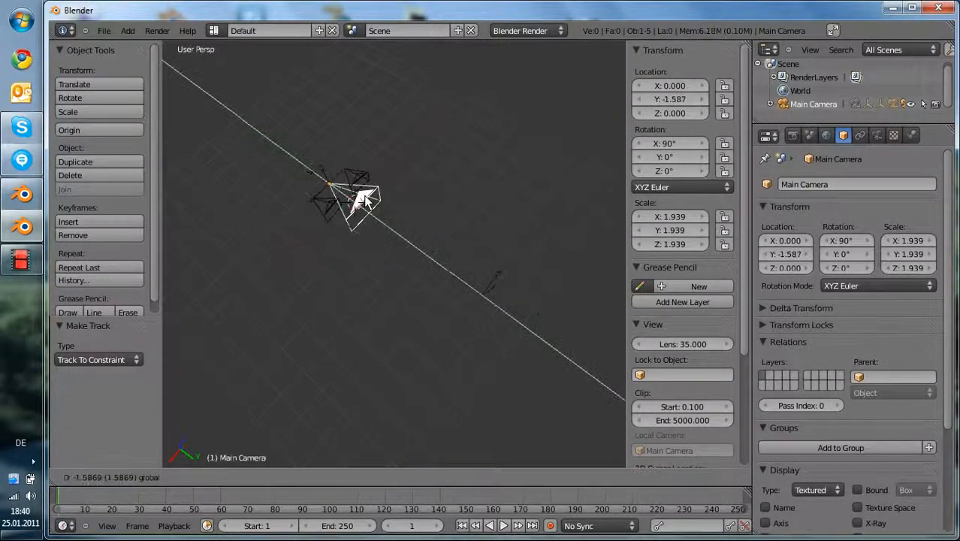
left_click(401, 300)
Step: Move the Focus Point about 3.4 units along the global Y axis, farther from the cameras
middle_click_drag(308, 366, 419, 366)
middle_click_drag(408, 218, 417, 261)
right_click(443, 237)
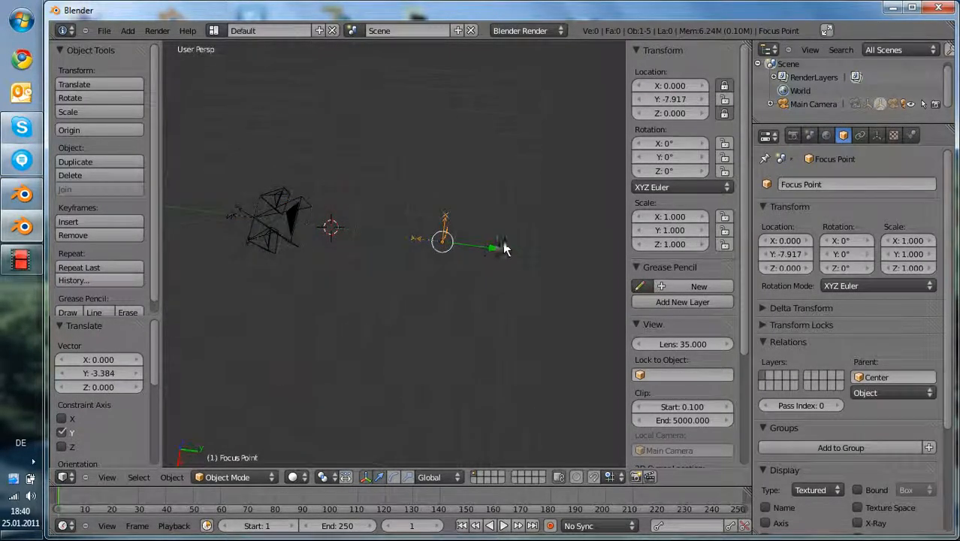
key("g")
key("y")
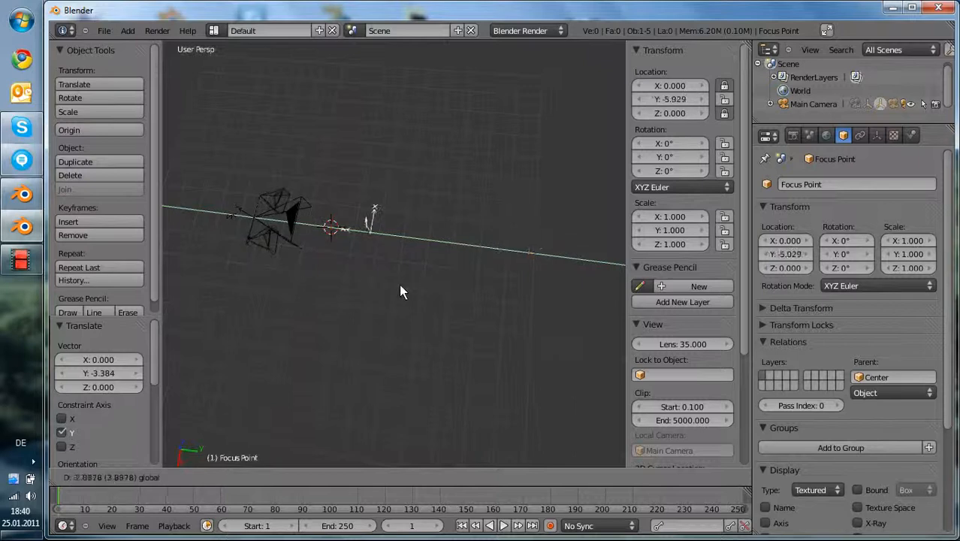
left_click(570, 346)
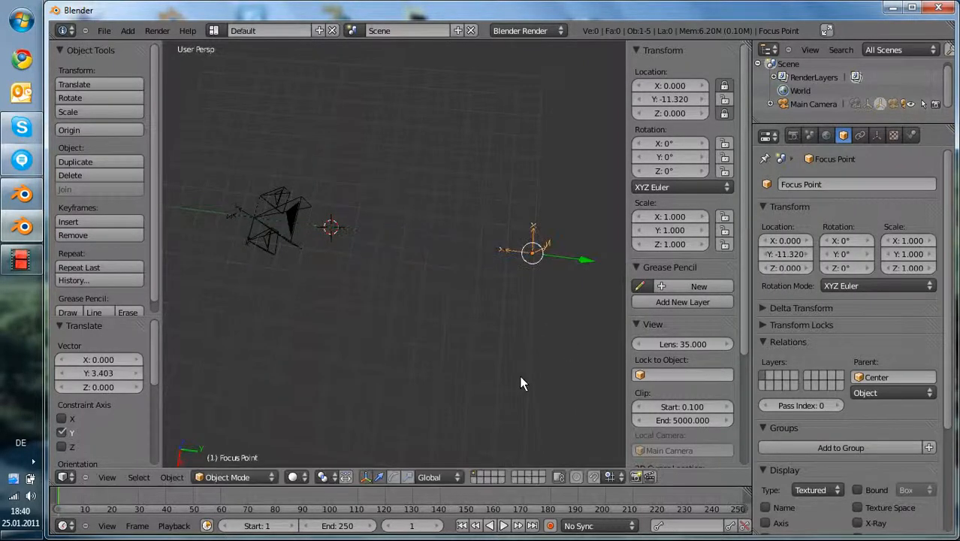
Step: Set the Focus Point as the Right Camera's depth of field object
middle_click_drag(521, 382, 449, 261)
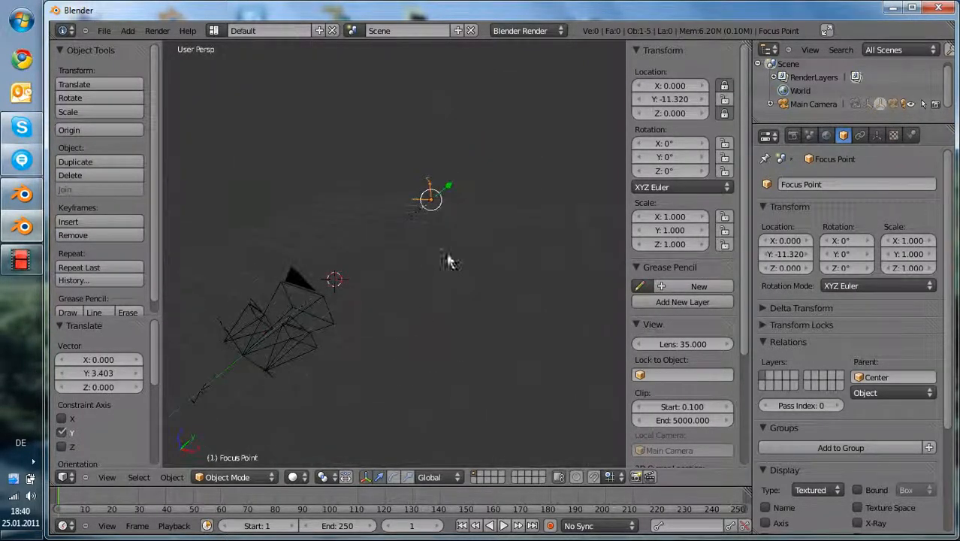
right_click(300, 348)
left_click(884, 134)
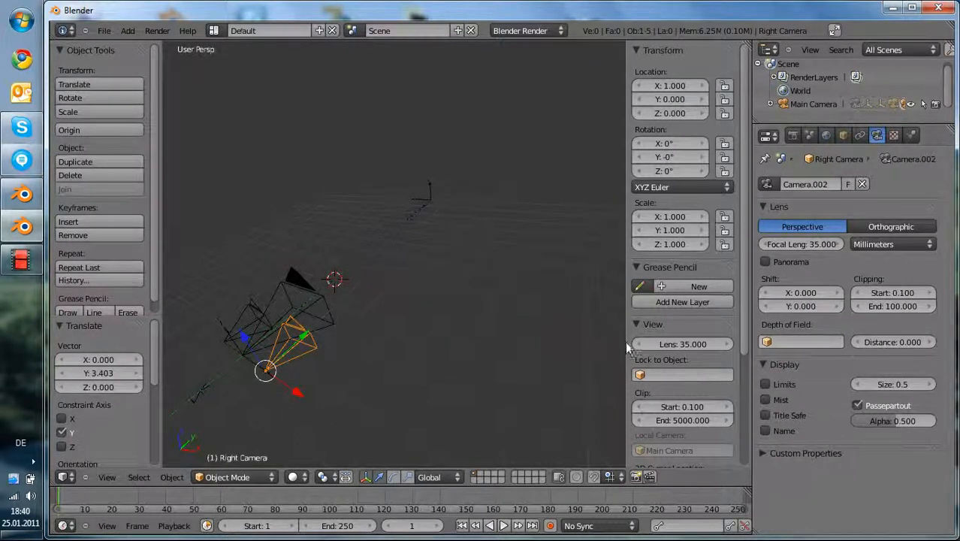
left_click(794, 339)
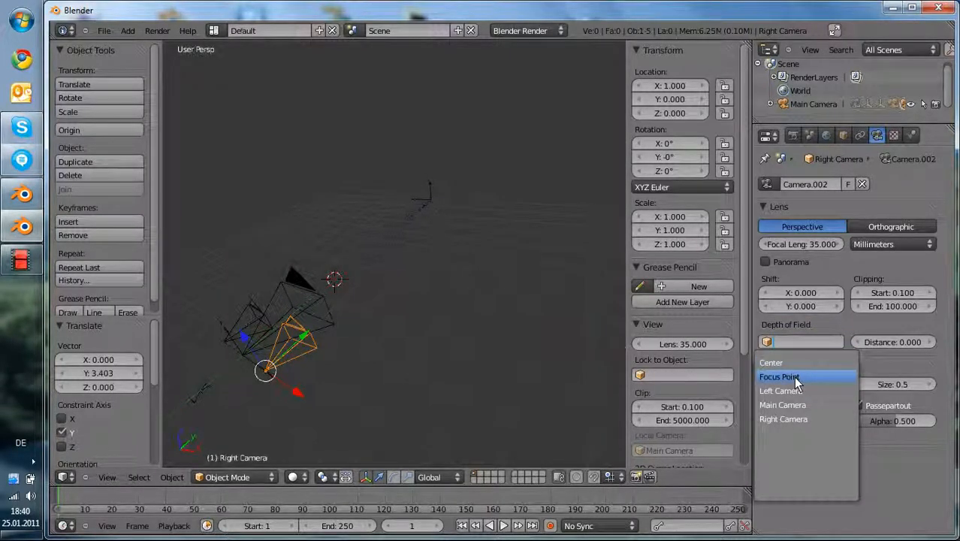
left_click(795, 381)
Step: Set the Focus Point as the Left Camera's depth of field object and check the setting on both side cameras
middle_click_drag(301, 362, 338, 387)
right_click(340, 389)
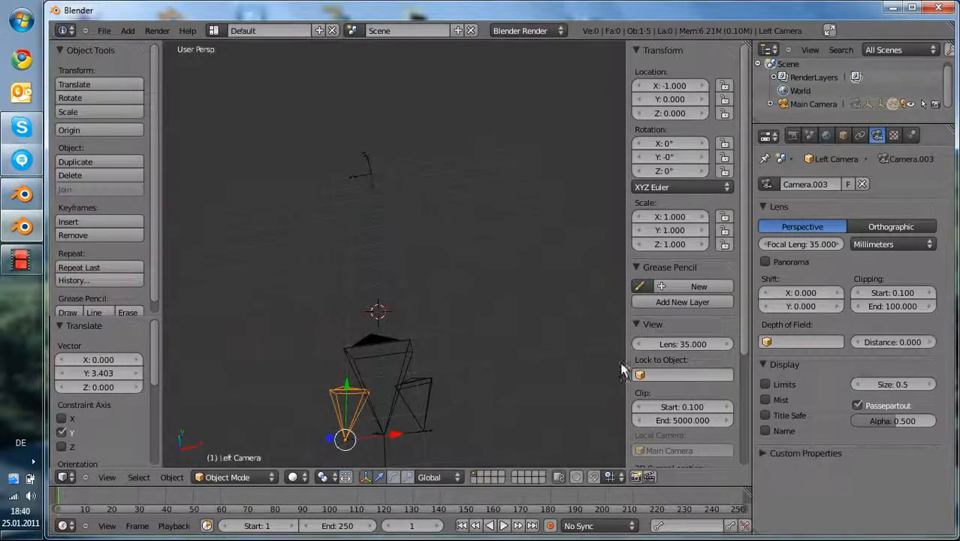
left_click(790, 340)
left_click(803, 381)
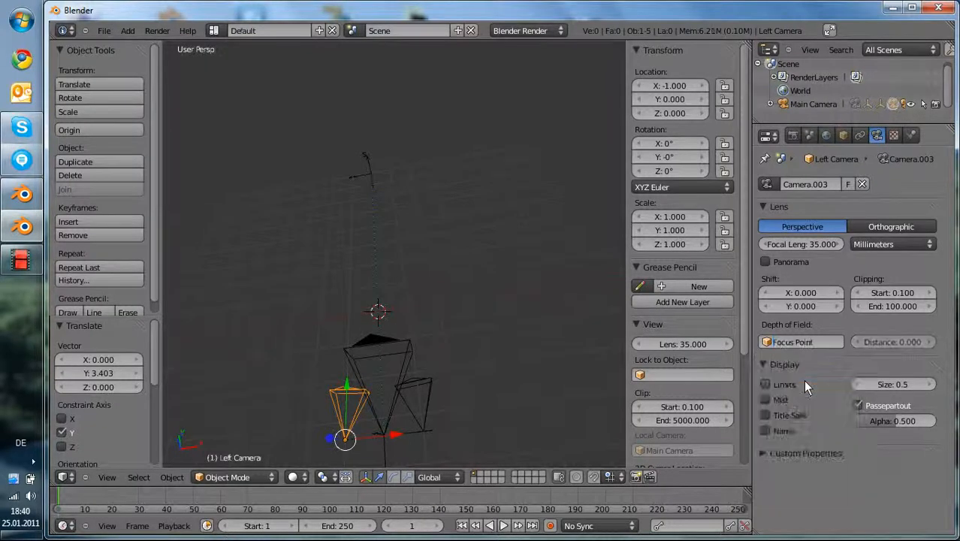
right_click(433, 393)
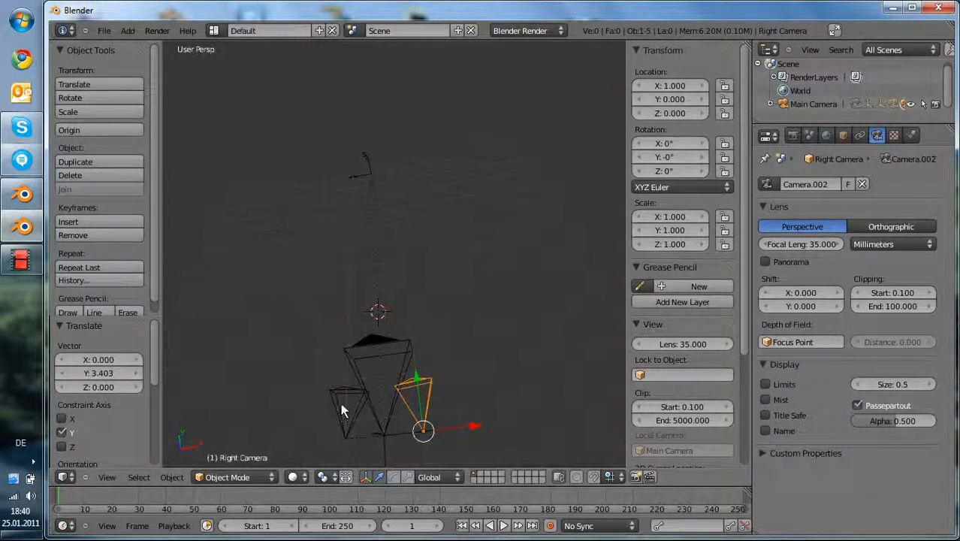
right_click(341, 403)
right_click(421, 398)
right_click(336, 412)
Step: Look through the Main Camera and turn it in fly mode to about 71° X and 40° Z rotation
middle_click_drag(337, 412, 400, 307)
right_click(496, 263)
middle_click_drag(424, 362, 481, 375)
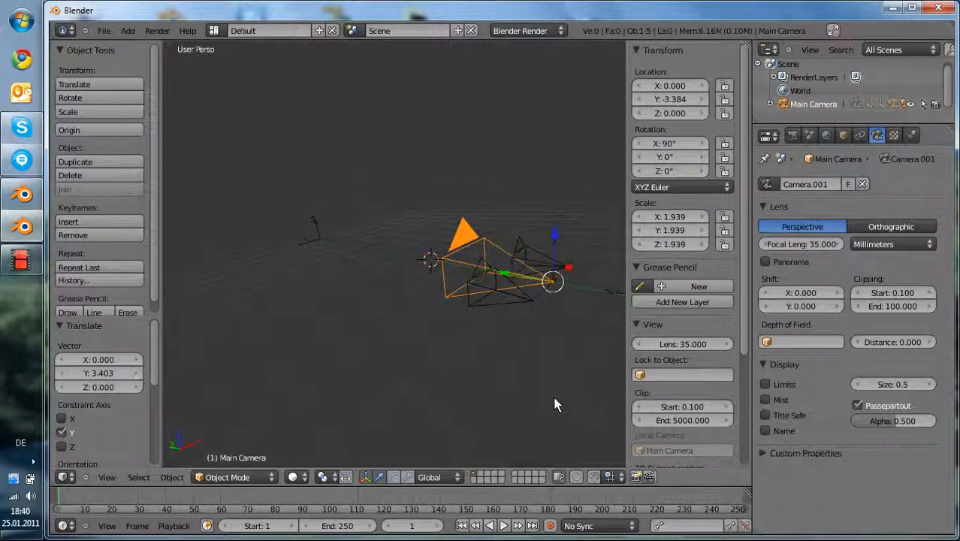
key("g")
right_click(488, 322)
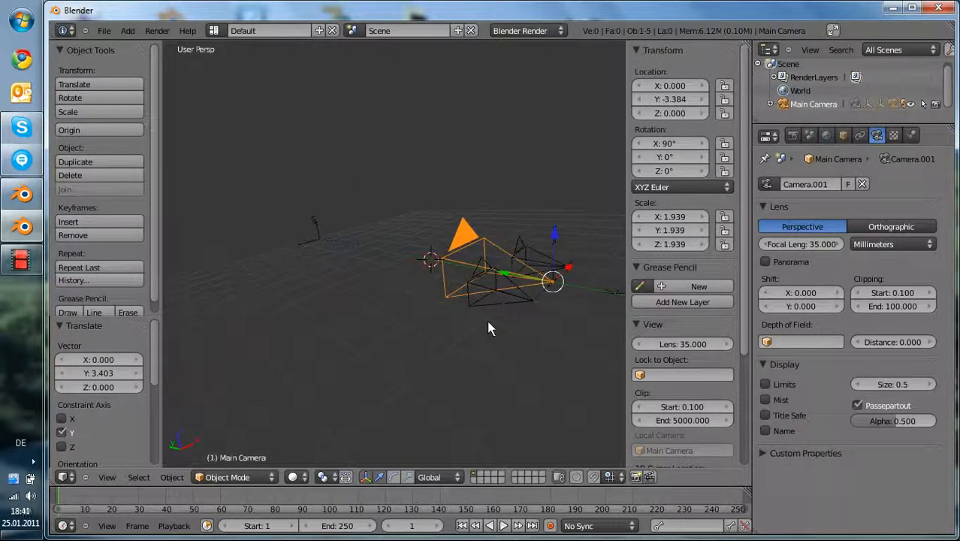
key("KP_0")
key("shift+f")
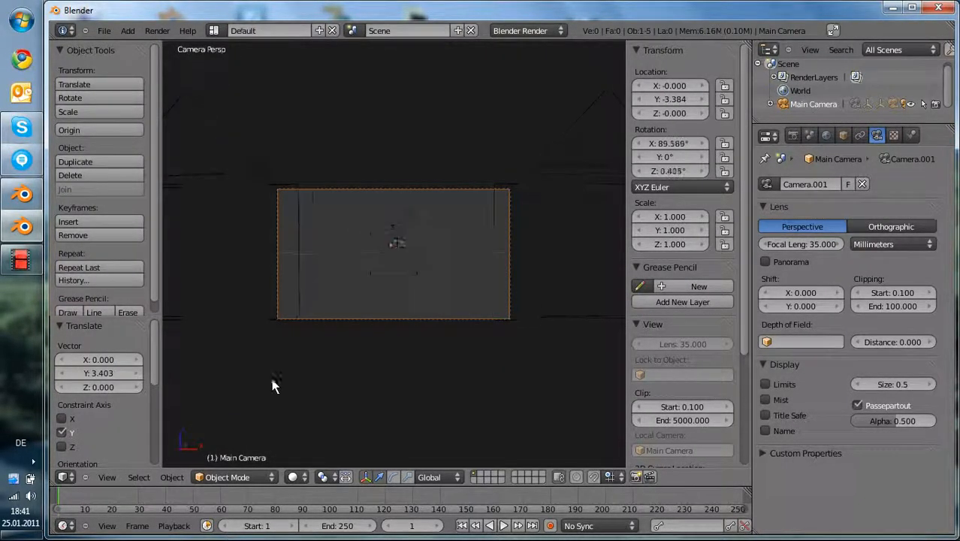
left_click(303, 421)
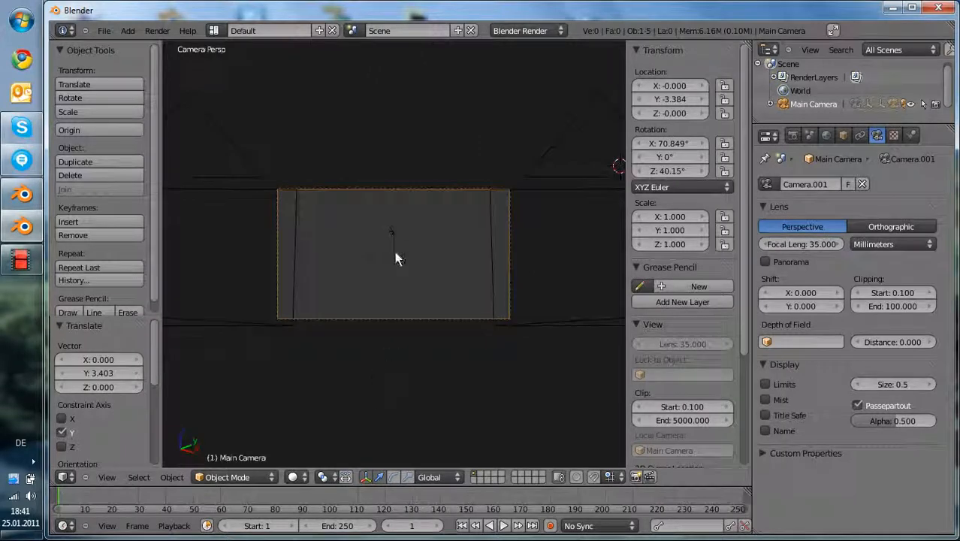
Step: Clear the Main Camera's rotation and move it to about Y -6.6 and Z 1.4
key("alt+r")
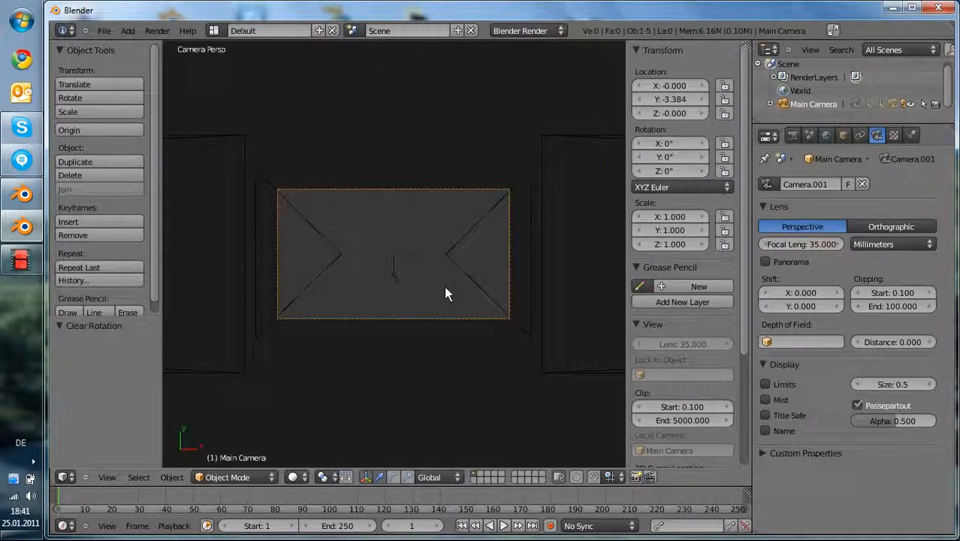
middle_click_drag(451, 249, 434, 324)
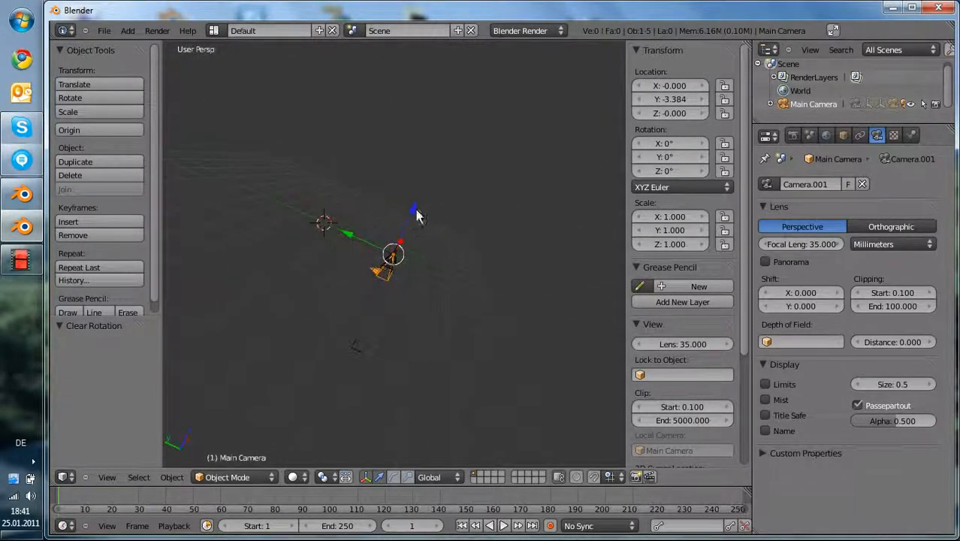
left_click_drag(417, 210, 433, 166)
left_click_drag(376, 188, 532, 246)
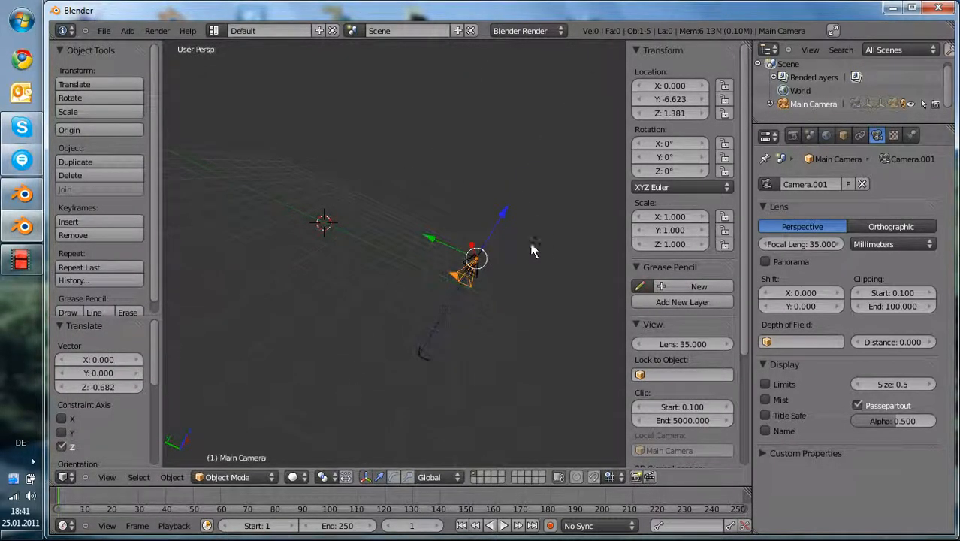
Step: Rotate the Main Camera 90° about X, then tilt it about -13° in camera view to center the origin
type("rzx90")
key("Return")
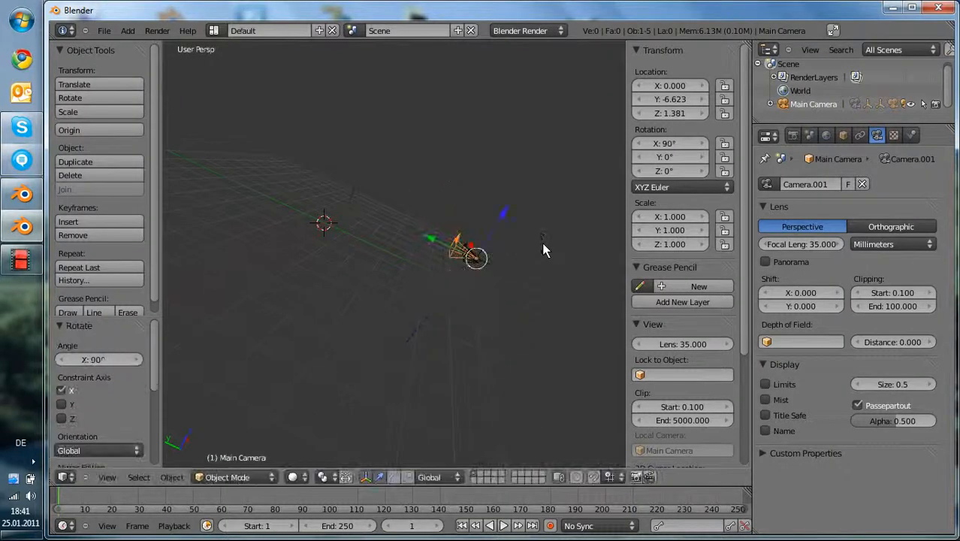
key("KP_0")
key("r")
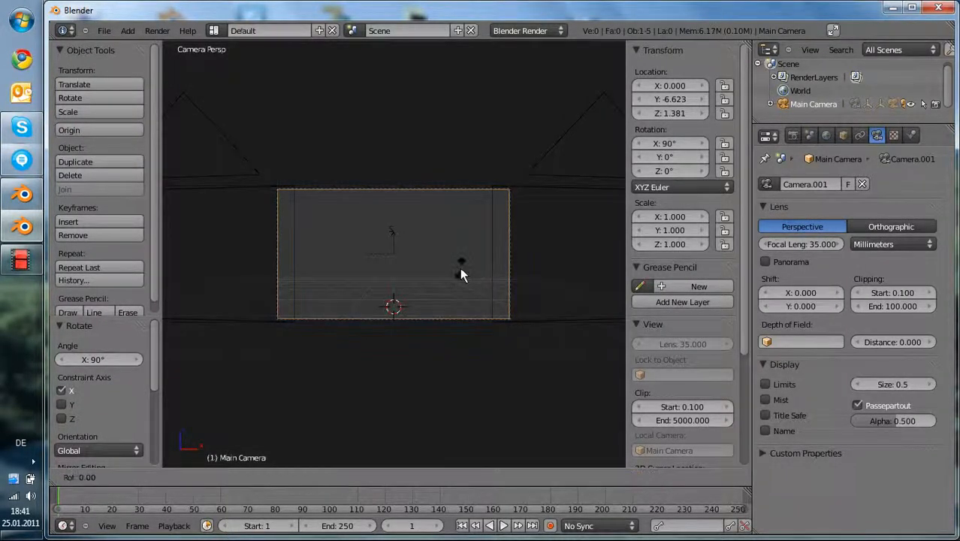
key("x")
left_click(470, 253)
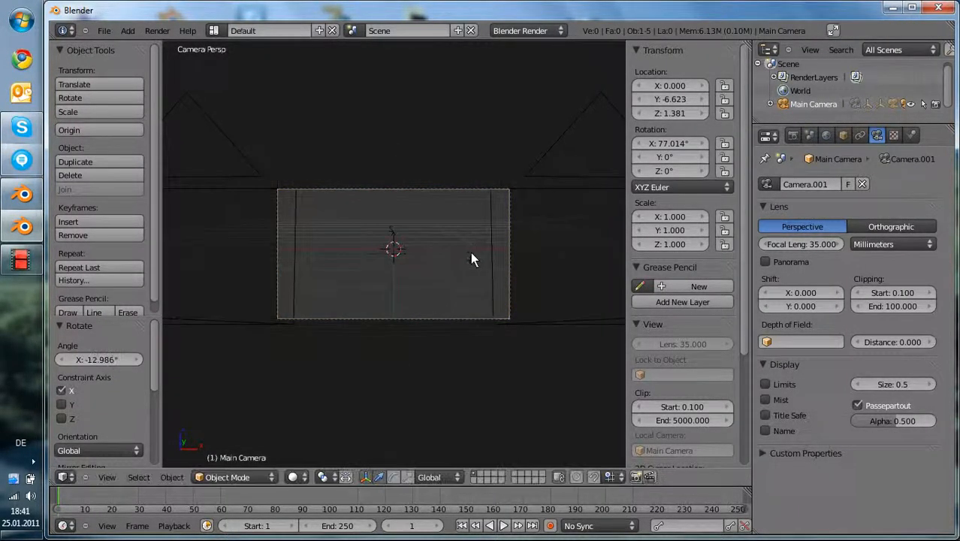
Step: Add a Monkey mesh at the origin and rotate it 90° about the X axis to face the camera
key("shift+a")
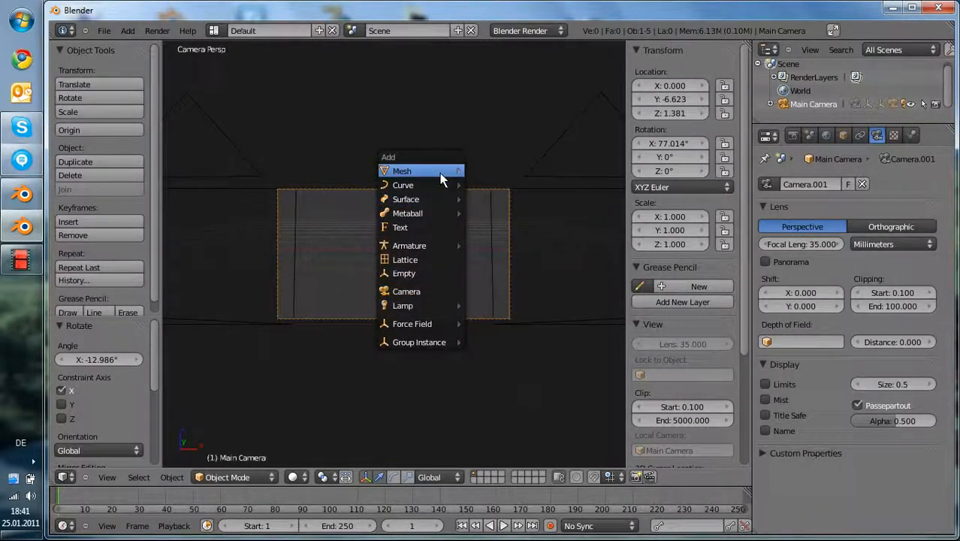
mouse_move(439, 172)
left_click(505, 284)
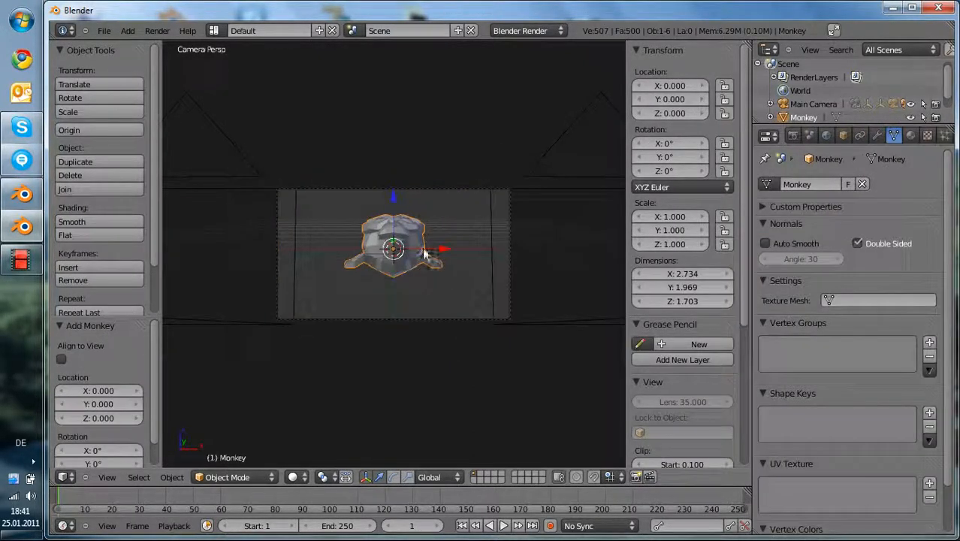
type("rx")
type("90")
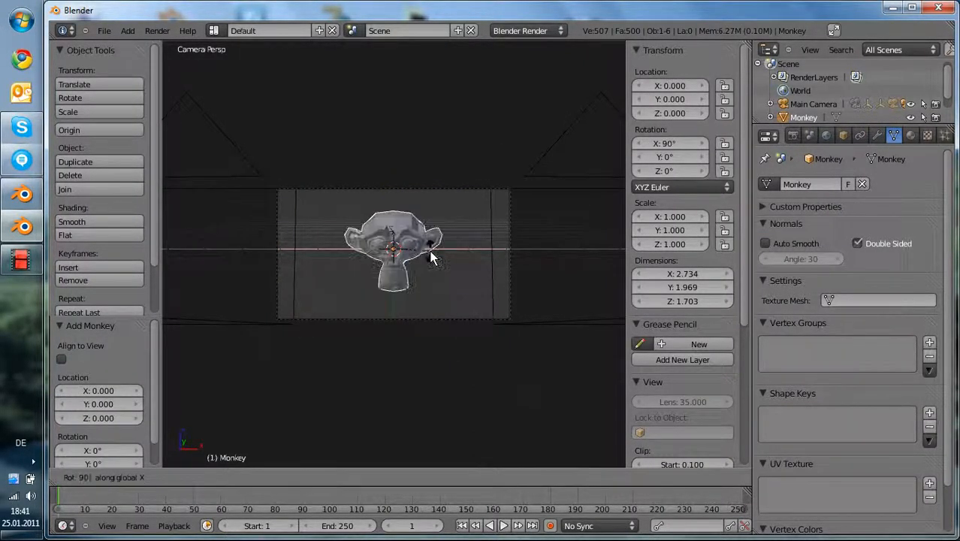
key("Return")
Step: Add a Subdivision Surface modifier to the monkey and give it smooth shading
left_click(860, 136)
left_click(877, 136)
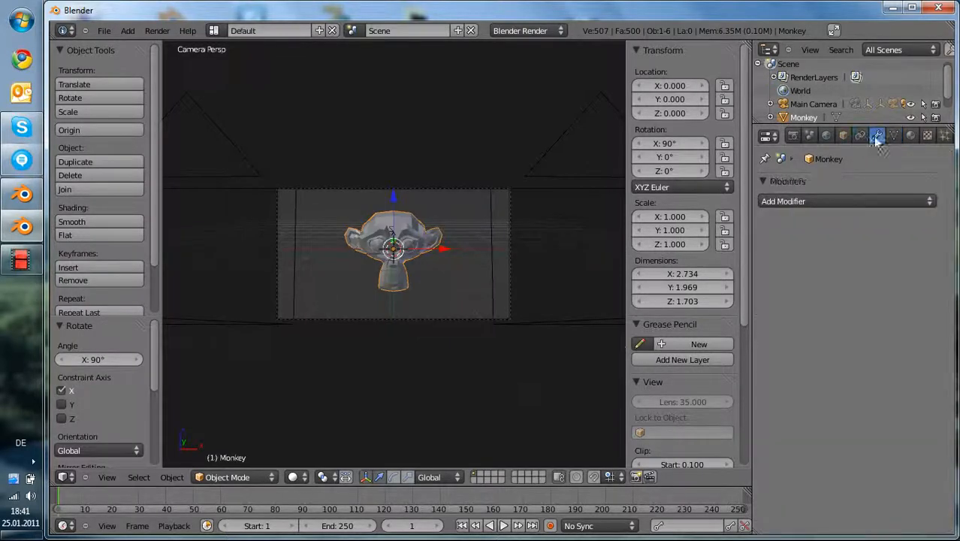
left_click(818, 201)
left_click(677, 398)
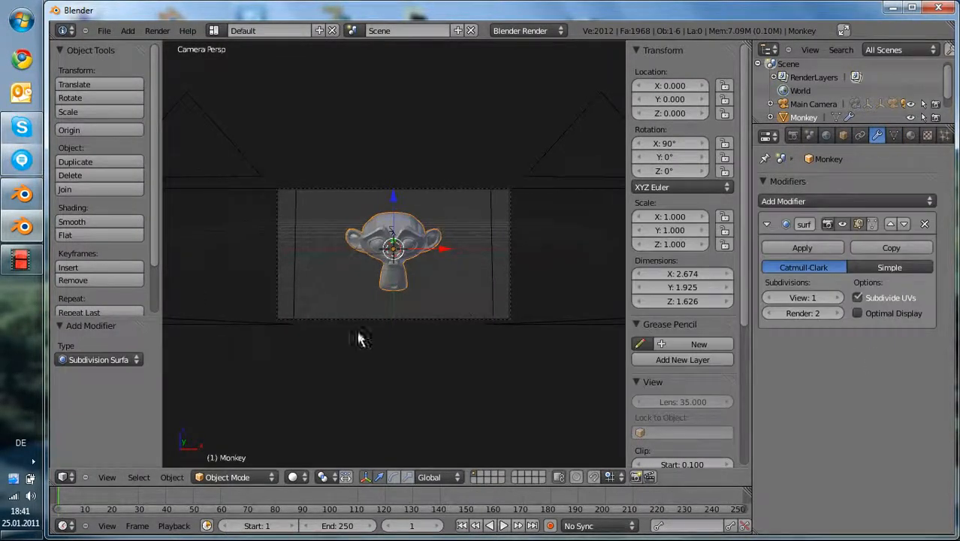
left_click(99, 223)
Step: Move the Focus Point behind the monkey head, to about Y -16.4
middle_click_drag(363, 276, 378, 302)
right_click(256, 268)
scroll(280, 308, "down", 3)
key("g")
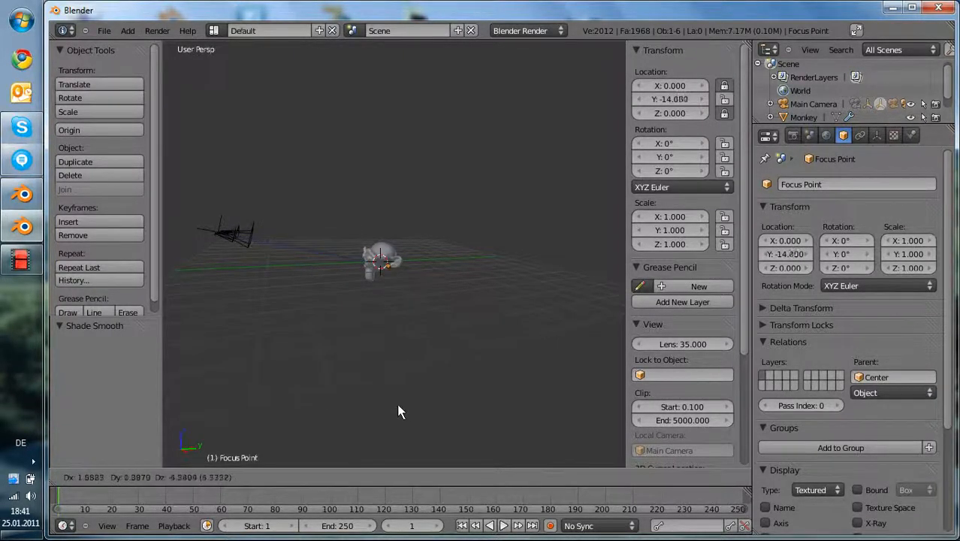
left_click(411, 417)
Step: Move the Focus Point in front of the monkey's face, to about Y -10.4
middle_click_drag(465, 263, 436, 355)
scroll(435, 361, "up", 2)
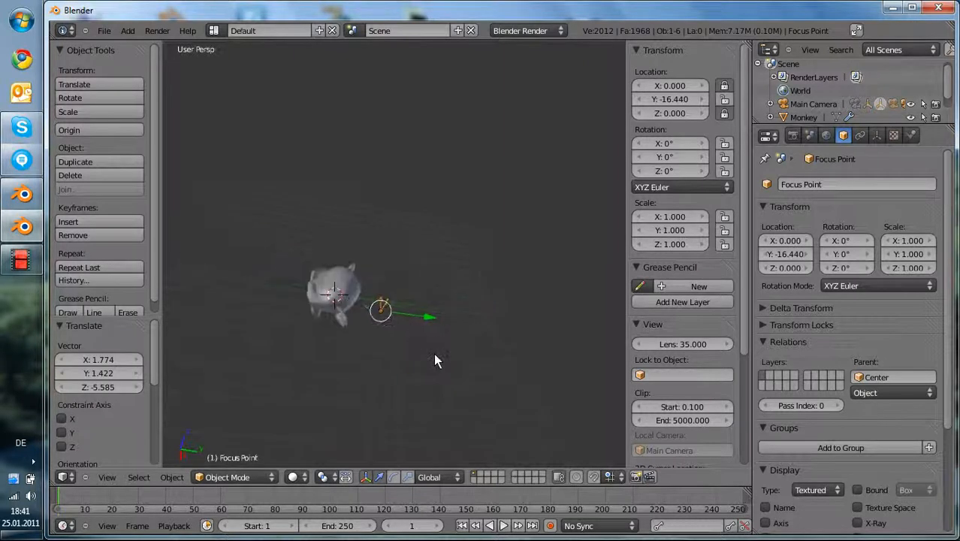
middle_click_drag(369, 338, 467, 369)
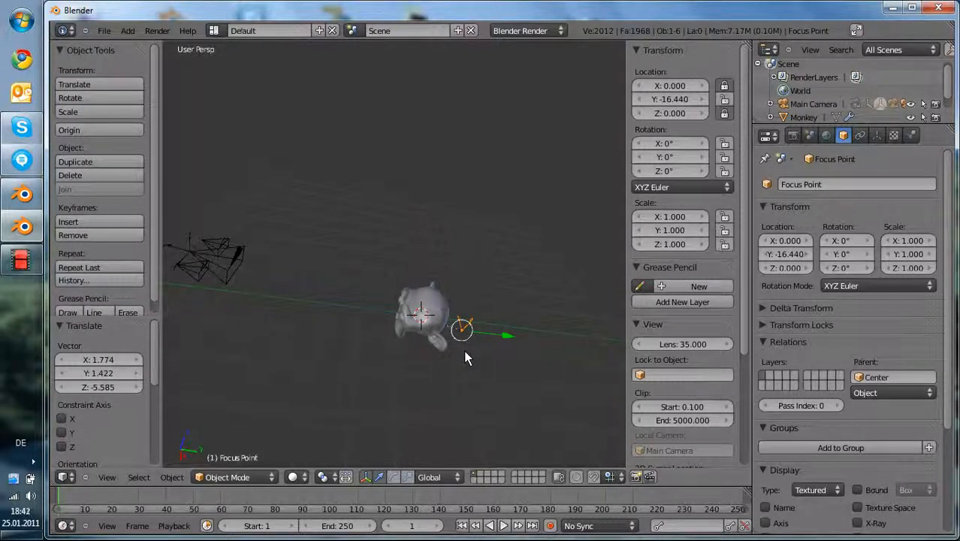
right_click_drag(472, 342, 391, 308)
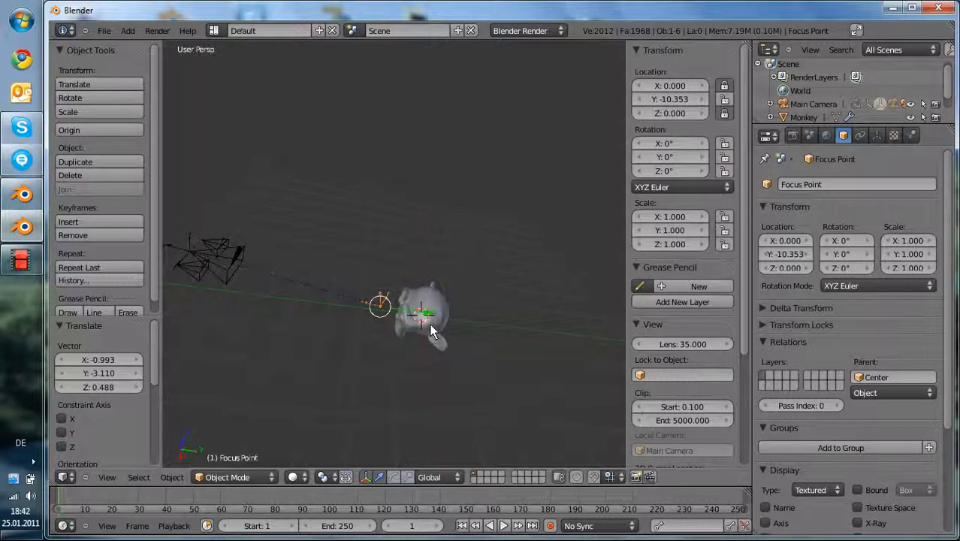
Step: Try scaling the Center empty down to about half size to narrow the spacing of the side cameras
middle_click_drag(439, 363, 451, 315)
scroll(447, 261, "up", 1)
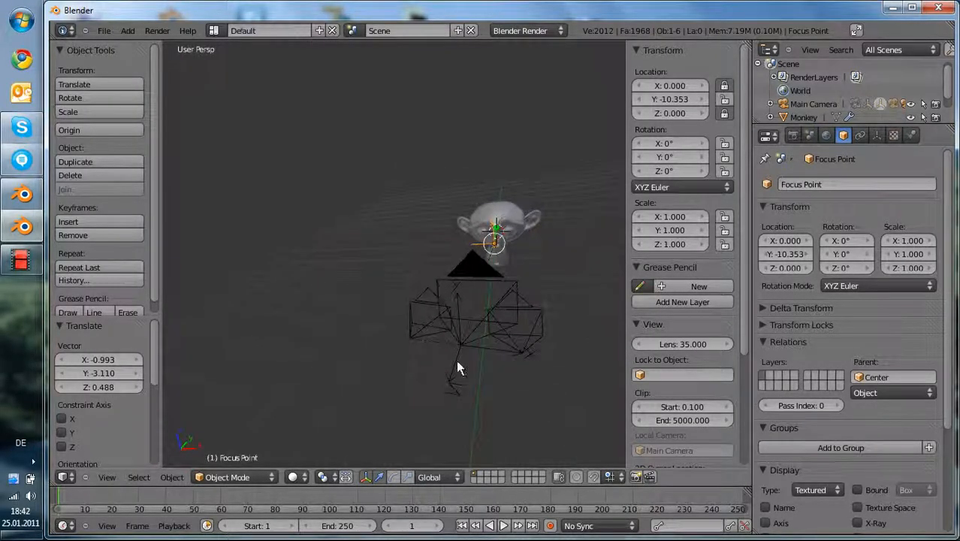
right_click(461, 351)
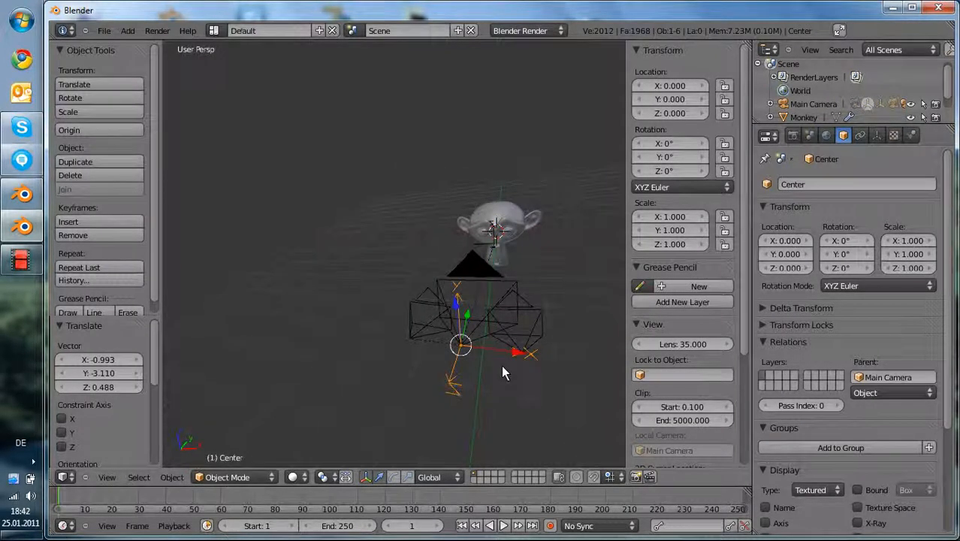
middle_click_drag(559, 343, 410, 387)
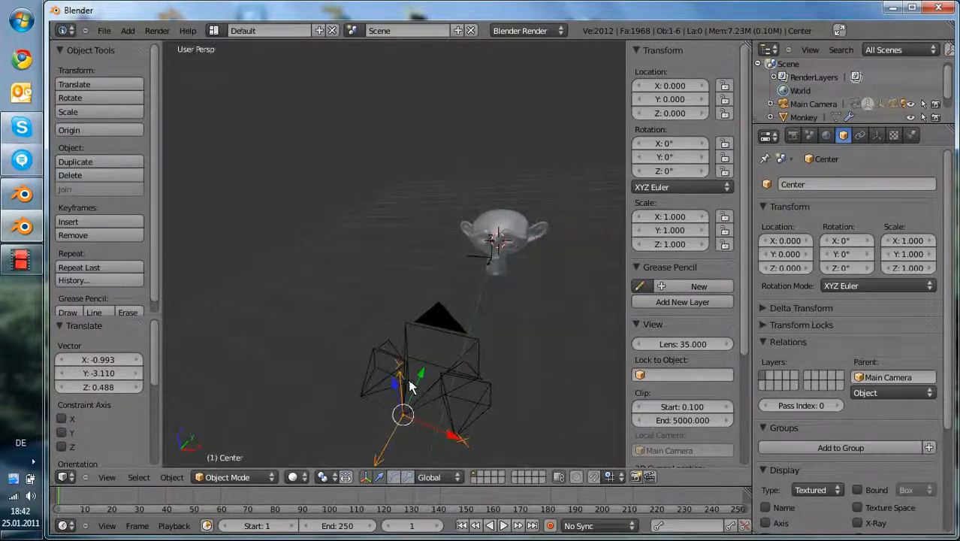
key("s")
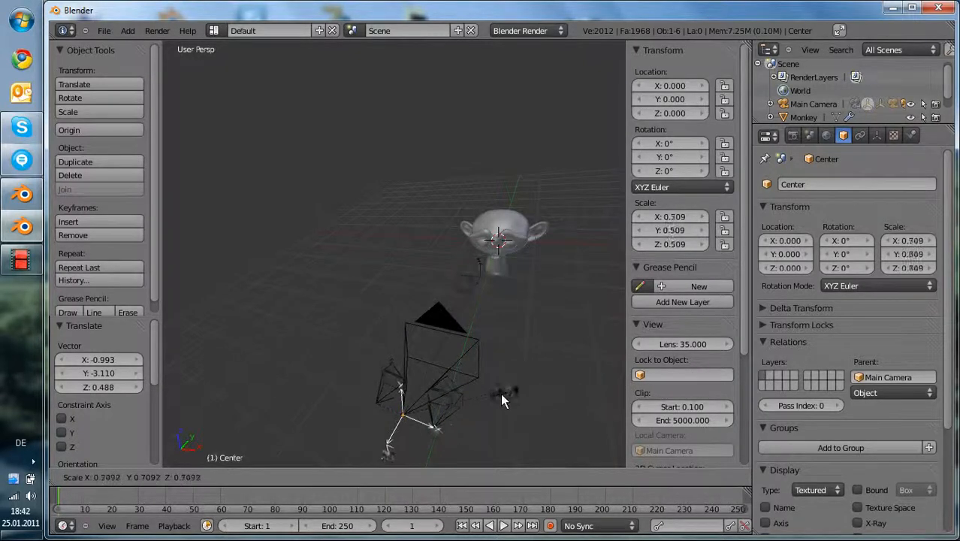
key("Escape")
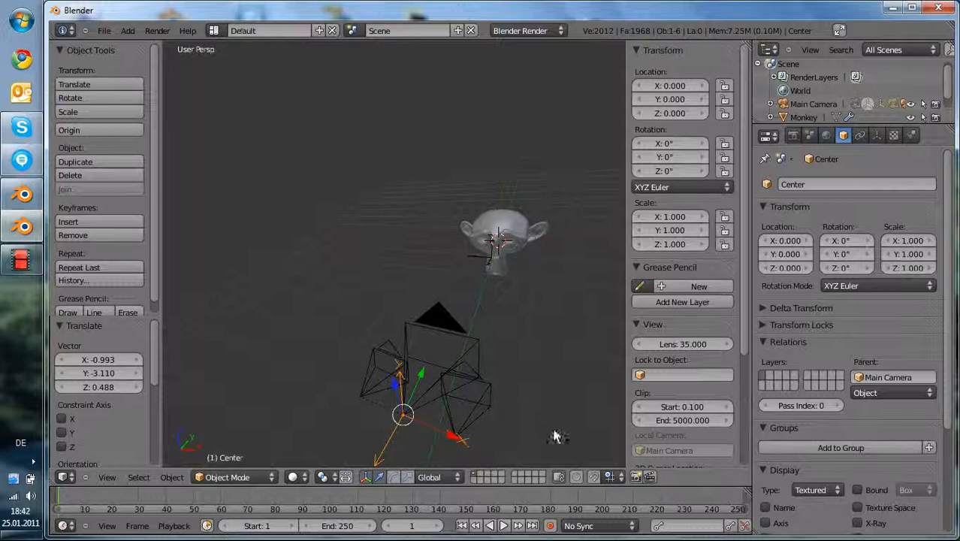
key("s")
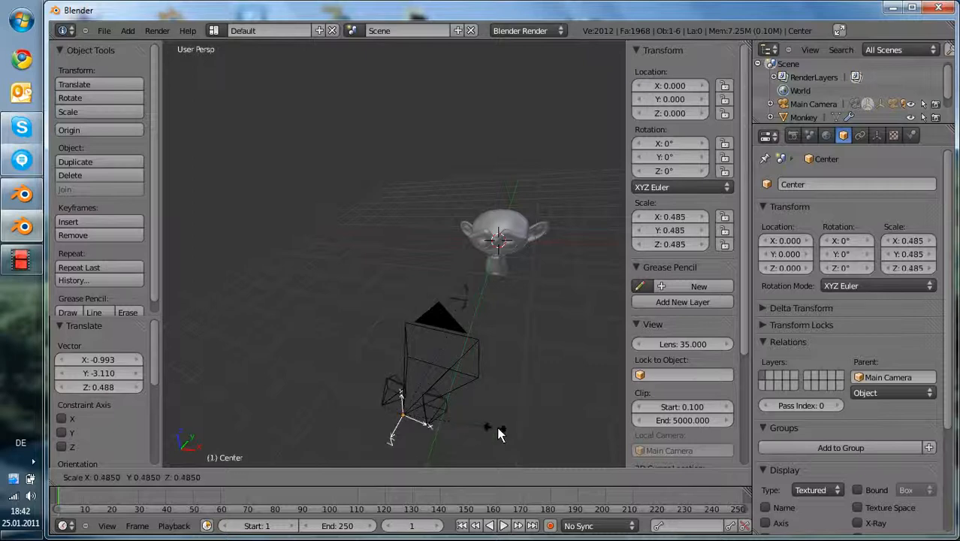
right_click(622, 414)
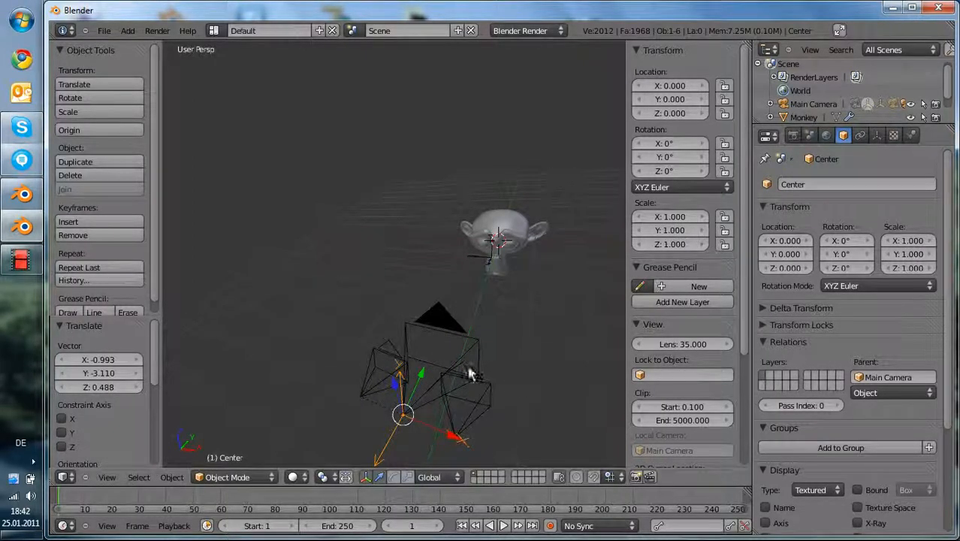
Step: Insert a location keyframe for the Focus Point at frame 1, at its place in front of the monkey
middle_click_drag(473, 371, 387, 338)
right_click(446, 305)
middle_click_drag(445, 304, 367, 360)
key("i")
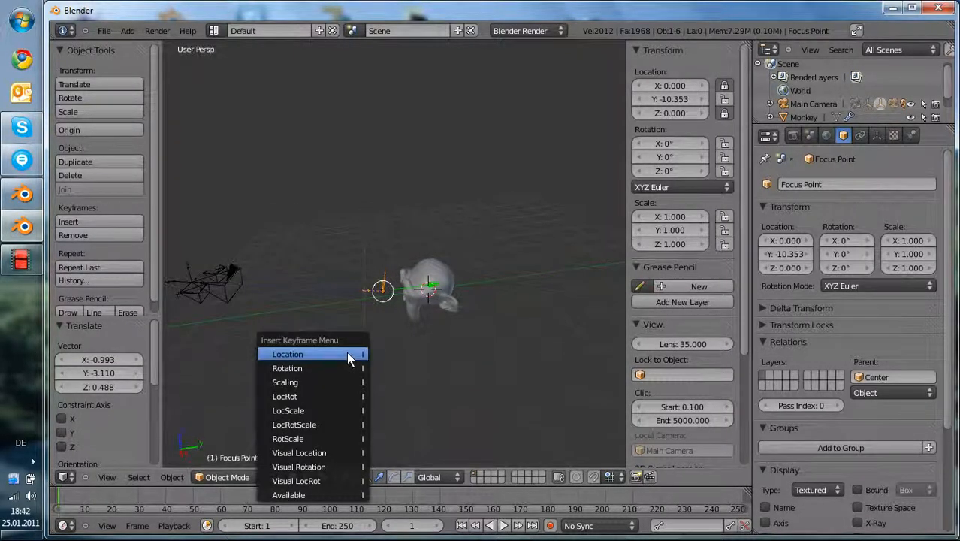
left_click(347, 354)
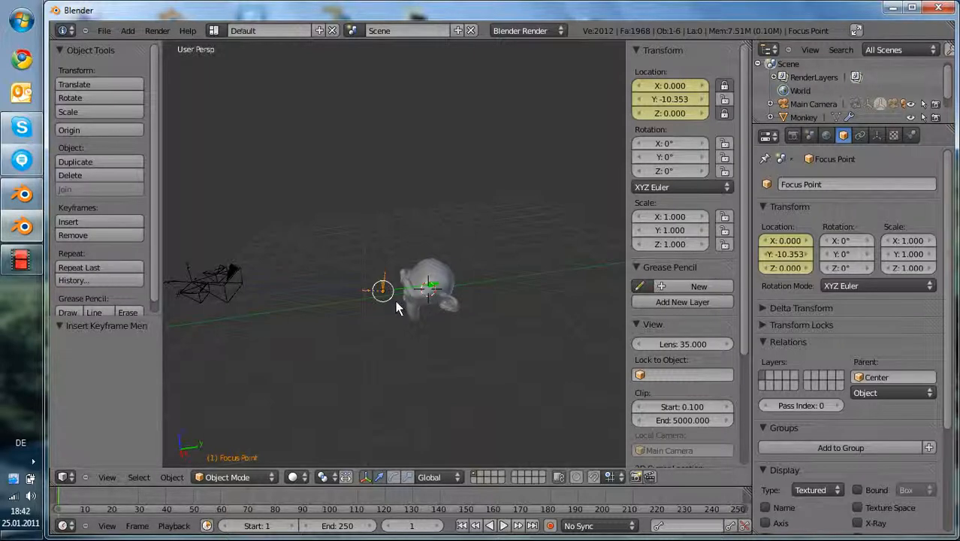
Step: Try moving the Focus Point behind the monkey head, to about Y -16.5, and go to frame 82
key("g")
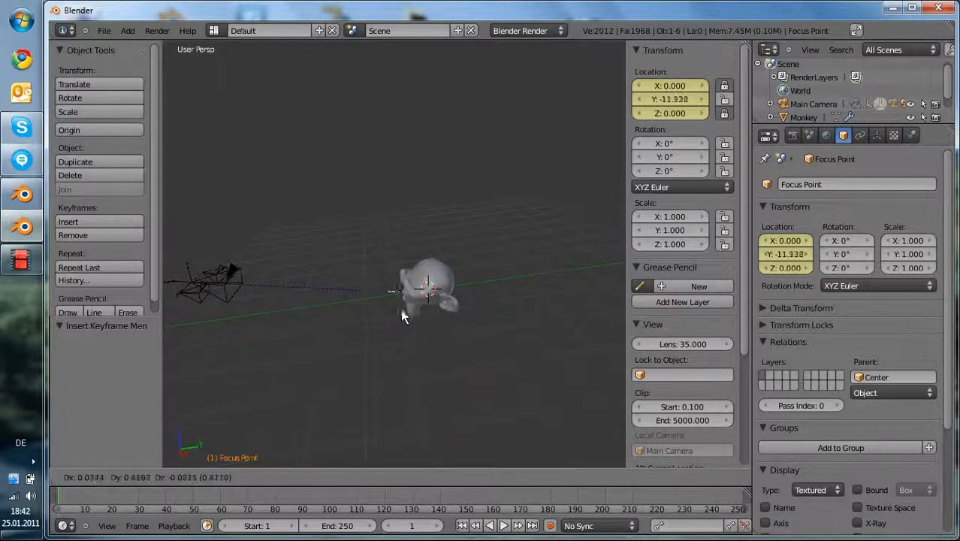
left_click(477, 314)
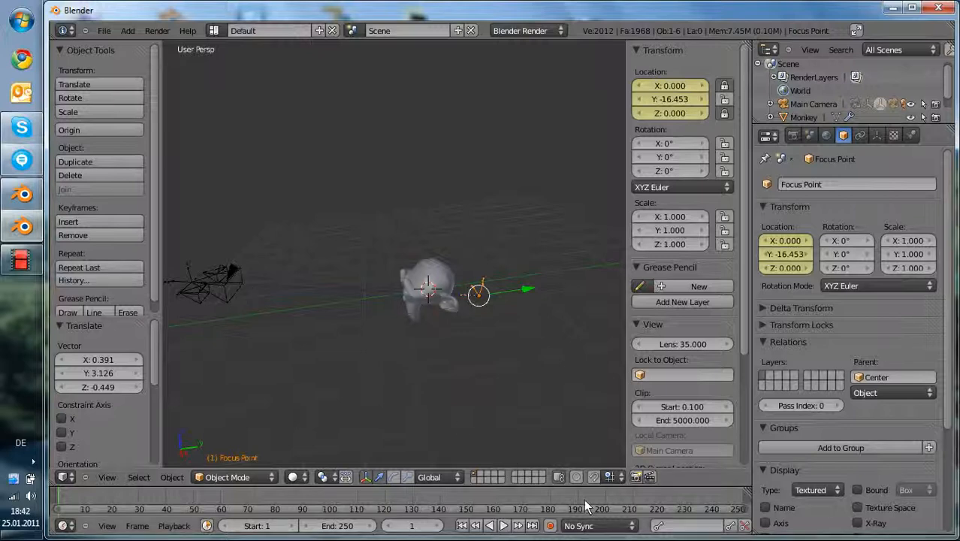
left_click_drag(586, 499, 280, 483)
Step: Scale the Center empty down to about 0.34 to bring the side cameras closer together
middle_click_drag(335, 374, 422, 388)
right_click(434, 385)
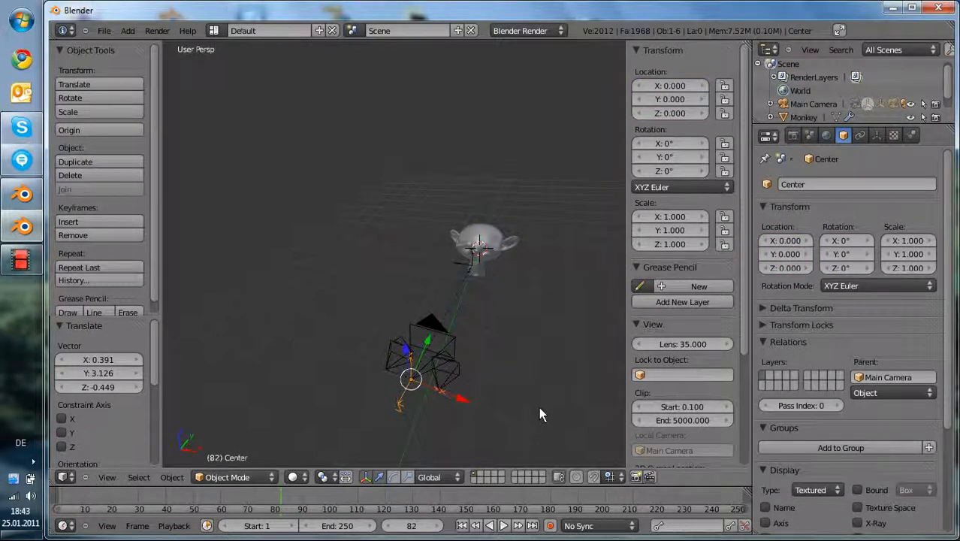
key("s")
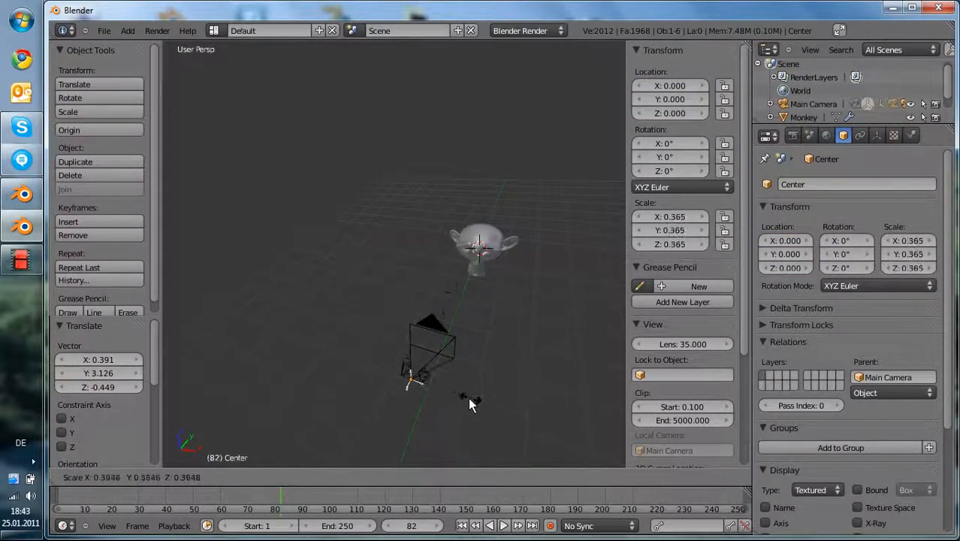
left_click(470, 400)
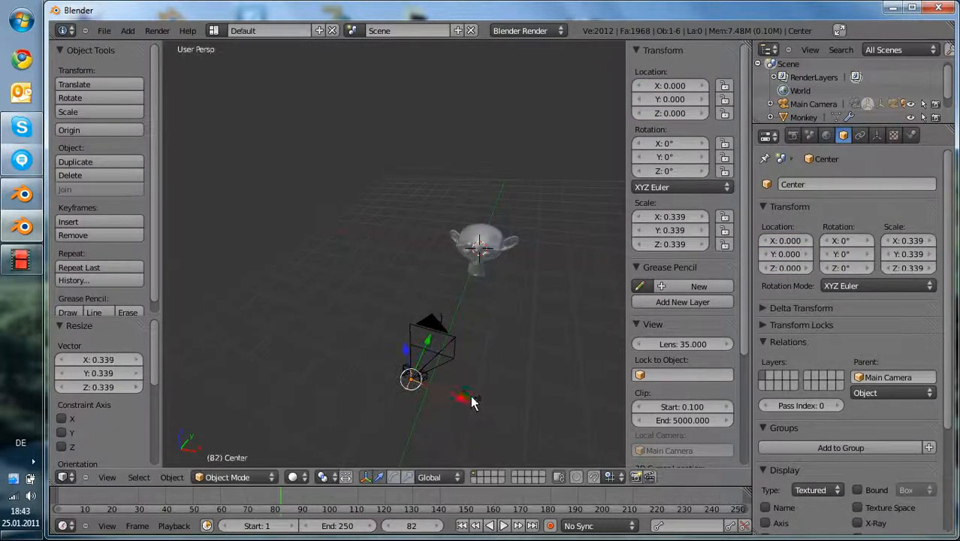
Step: Move the Focus Point back toward the monkey's face, to about Y -29.9
middle_click_drag(470, 401, 366, 390)
right_click(301, 311)
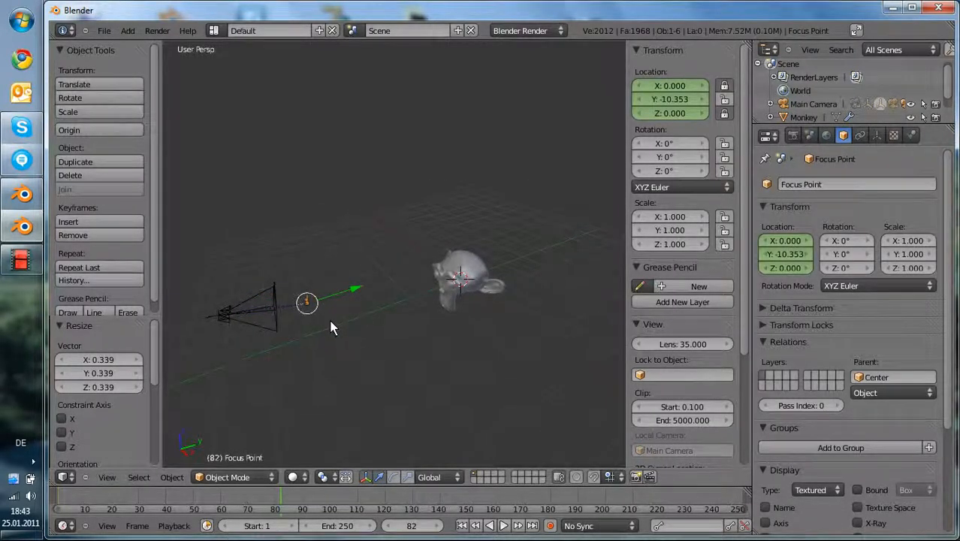
key("g")
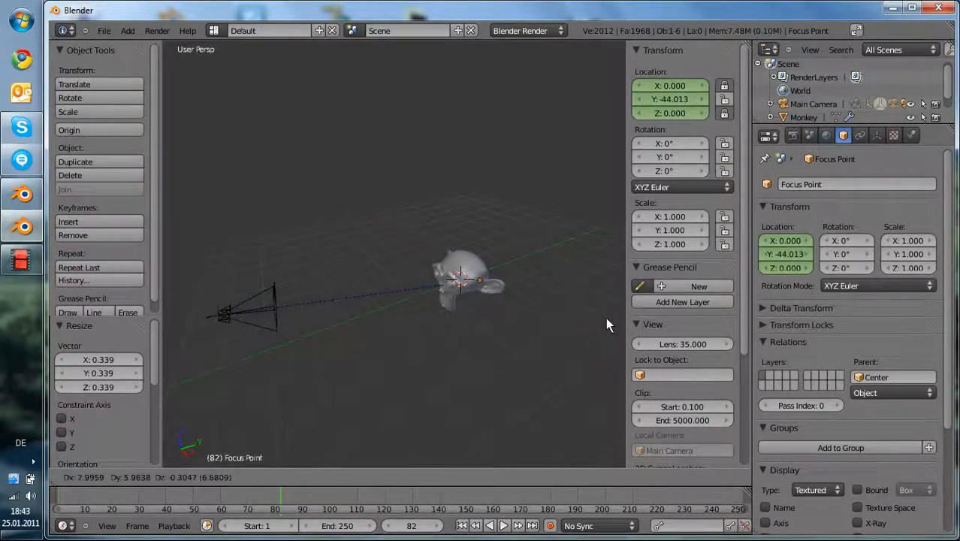
left_click(509, 324)
Step: Scale the Center empty up slightly, to about 0.38
middle_click_drag(464, 356, 443, 290)
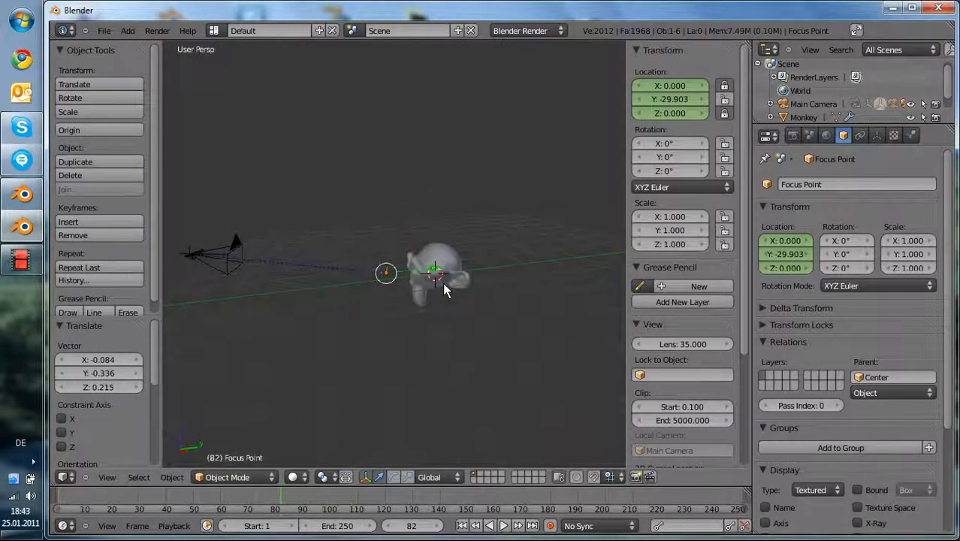
right_click(188, 253)
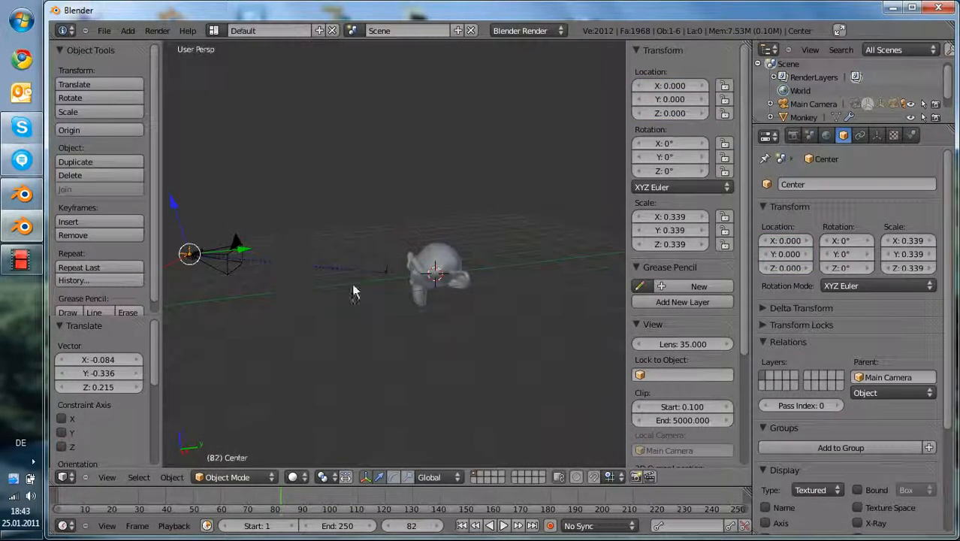
key("s")
left_click(426, 353)
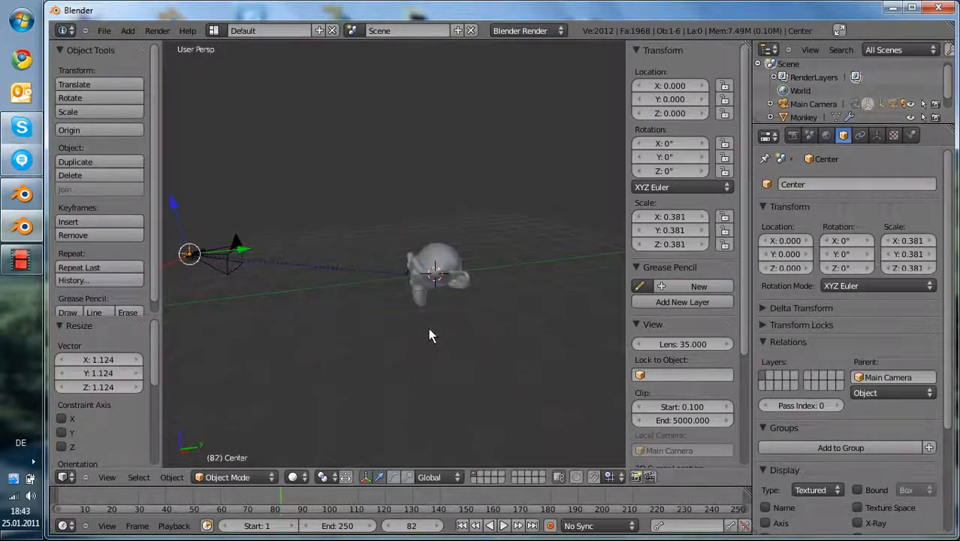
Step: Return to frame 1 and insert a location keyframe for the Center empty
key("shift+Left")
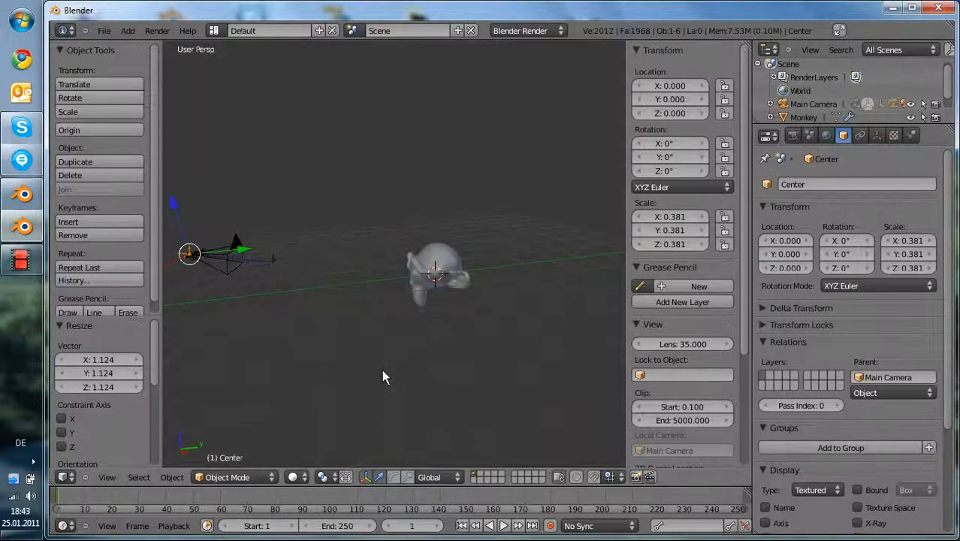
key("i")
left_click(383, 372)
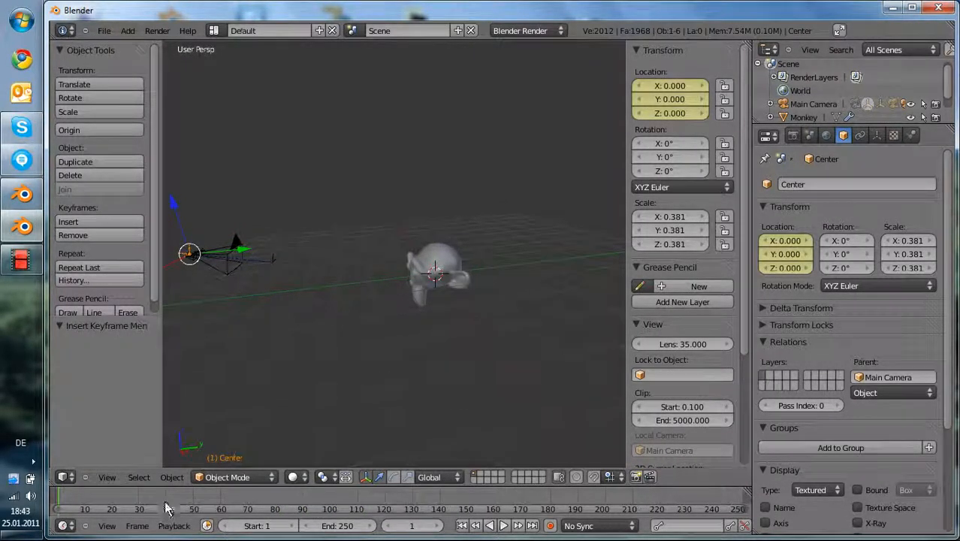
Step: At frame 100, move the Focus Point behind the monkey head to about Y -41.0 and insert a location keyframe
left_click_drag(167, 510, 328, 529)
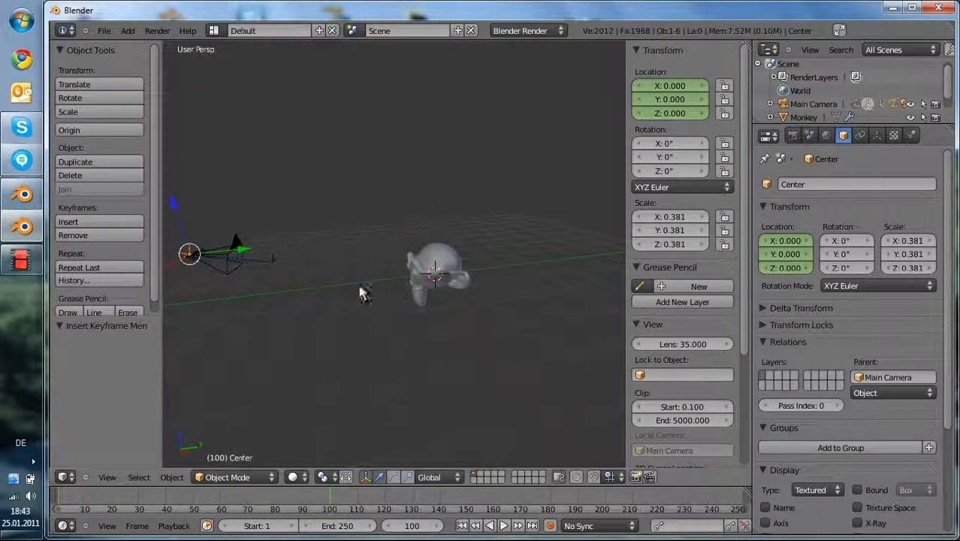
right_click(272, 260)
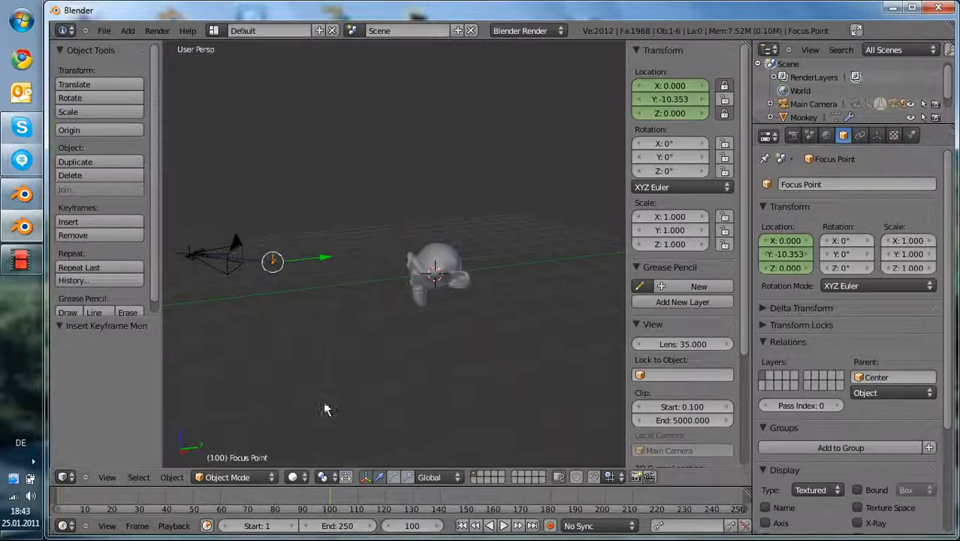
key("g")
left_click(544, 429)
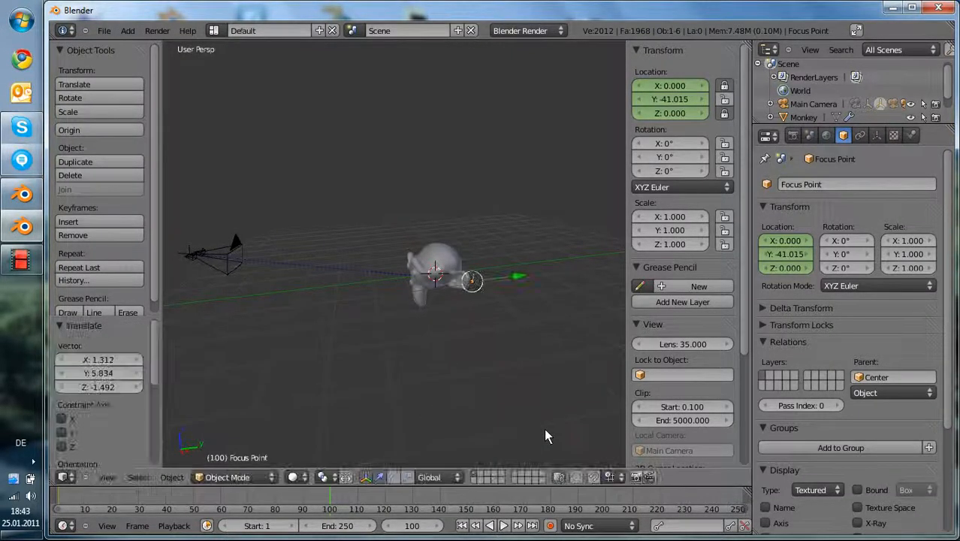
key("i")
left_click(515, 380)
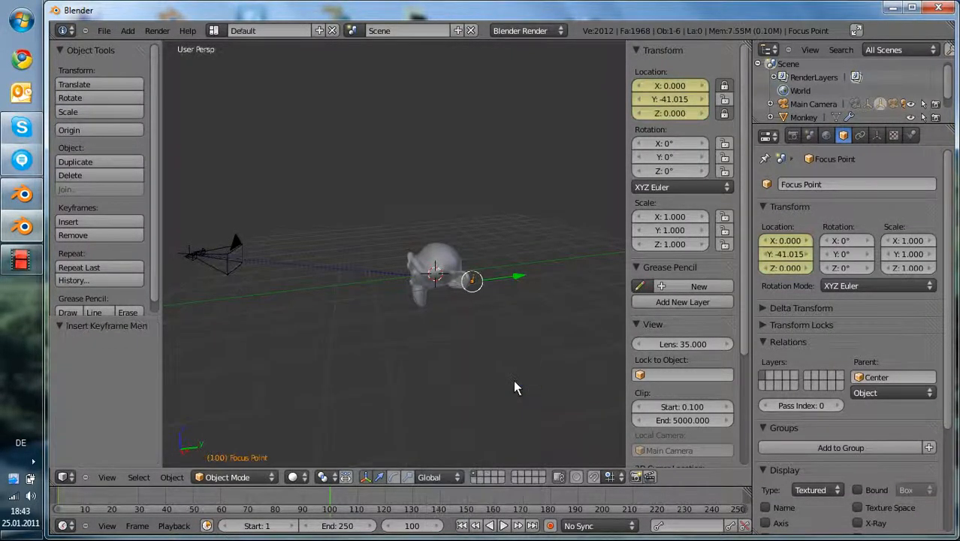
Step: At frame 1, move the Focus Point in front of the monkey's face to about Y -28.5 and keyframe its location
left_click_drag(330, 502, 169, 508)
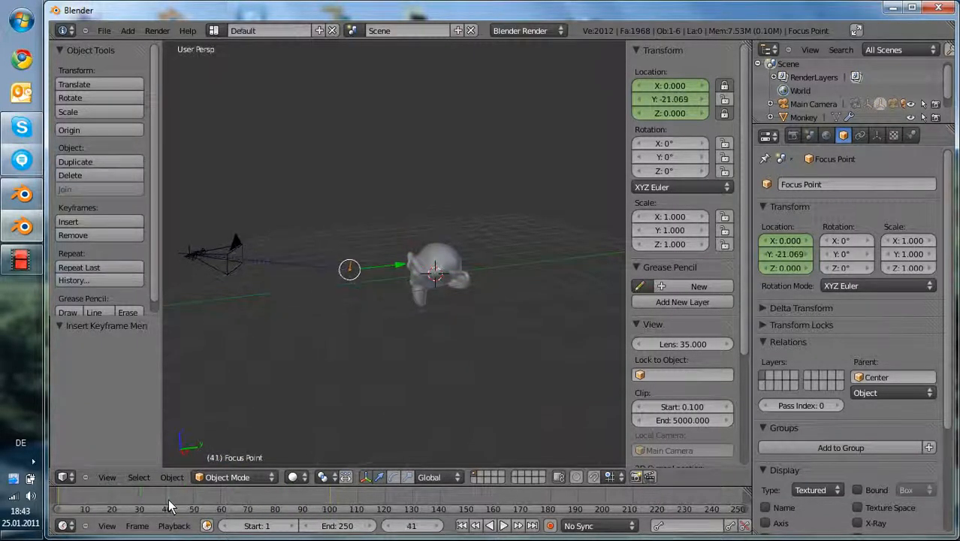
left_click(473, 526)
key("g")
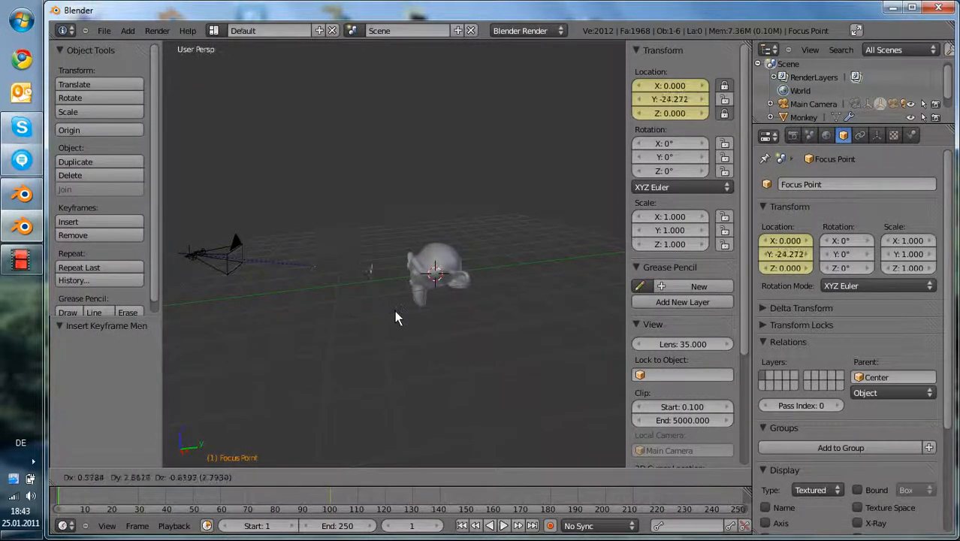
left_click(422, 325)
key("i")
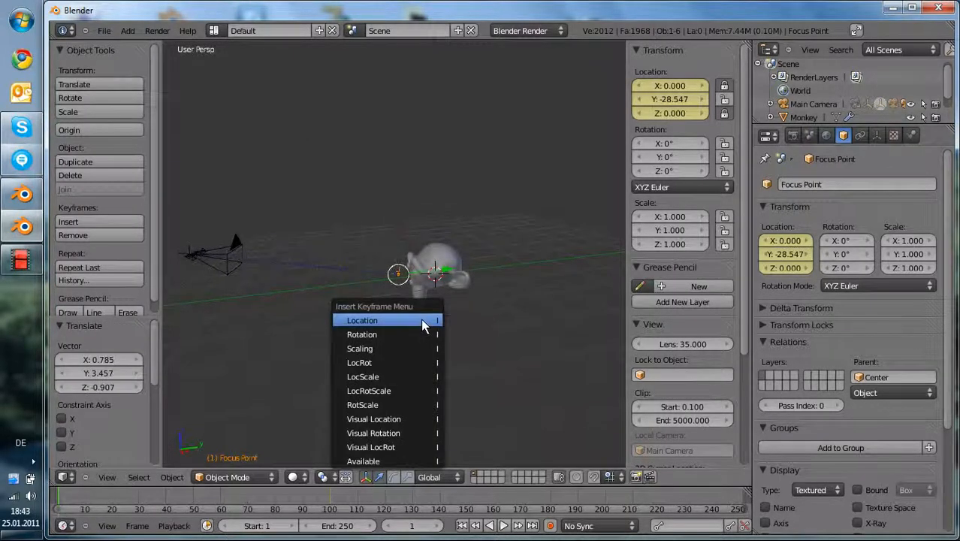
left_click(422, 321)
Step: Scrub the animation to frame 65 to check the Focus Point's motion, and set the end frame to 100
left_click(67, 505)
left_click_drag(66, 505, 235, 525)
middle_click_drag(241, 444, 340, 391)
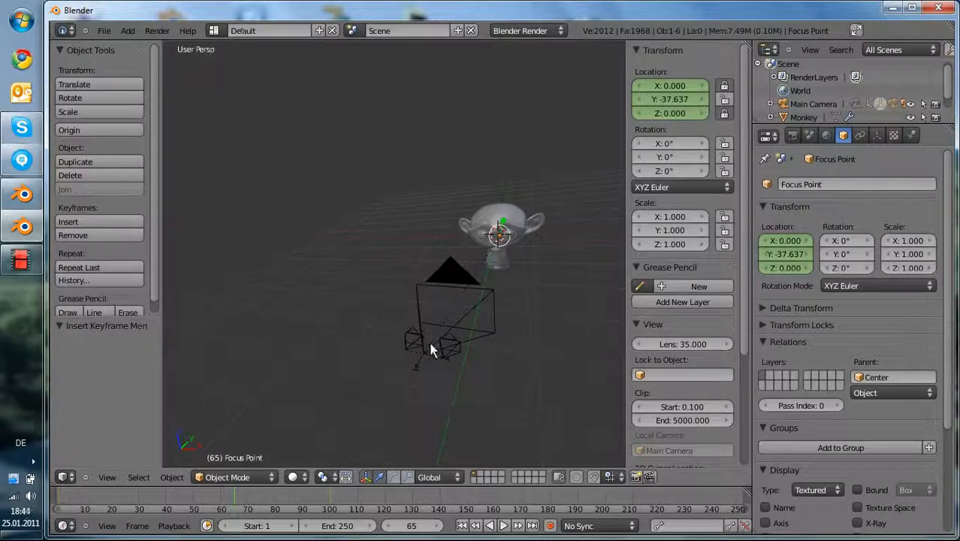
type("100")
key("Return")
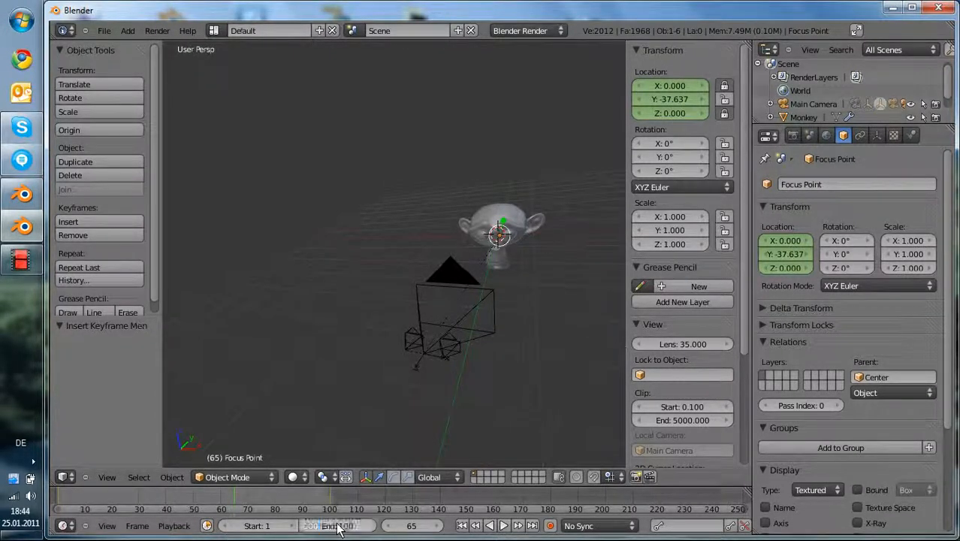
Step: Select the Left Camera, test-render frame 65 and return to the 3D view
right_click(411, 358)
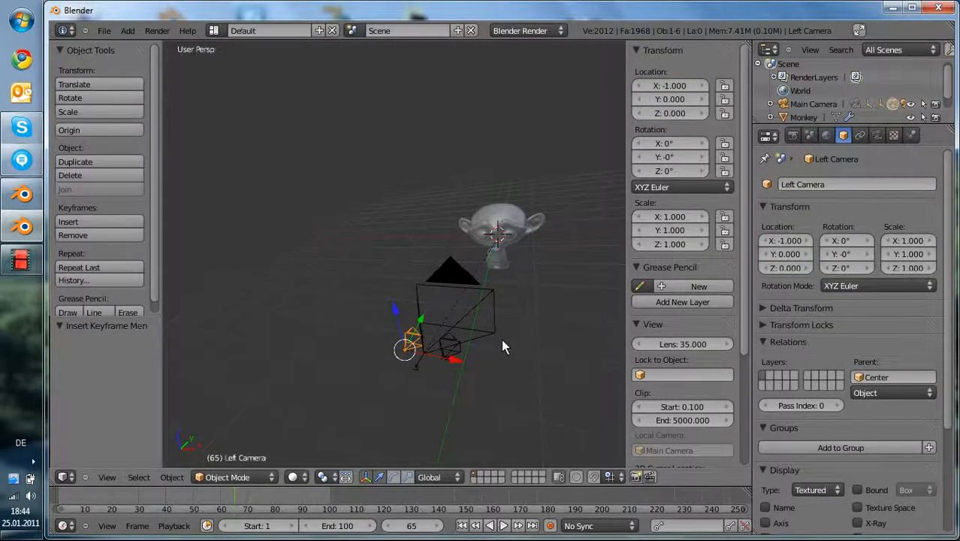
scroll(503, 340, "up", 1)
scroll(503, 341, "down", 2)
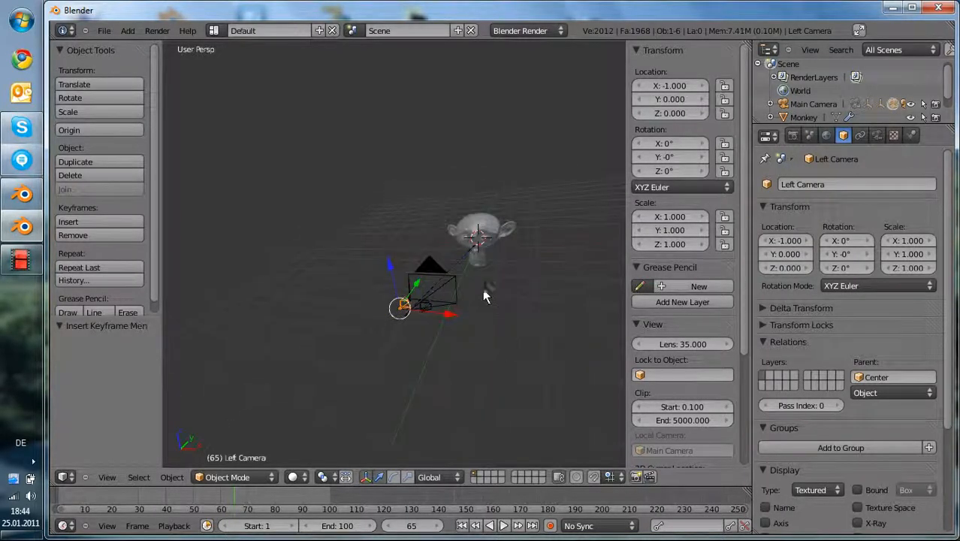
key("shift+a")
key("F12")
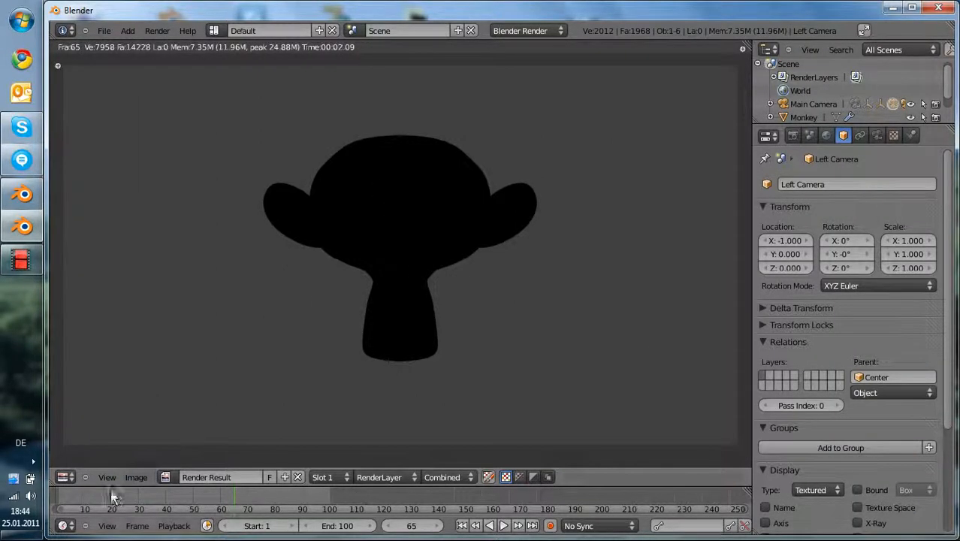
left_click(63, 477)
left_click(71, 469)
Step: Add a Hemi lamp and move it above and behind the monkey, to about X 3.0, Y 4.7, Z 4.1
middle_click_drag(493, 293, 480, 327)
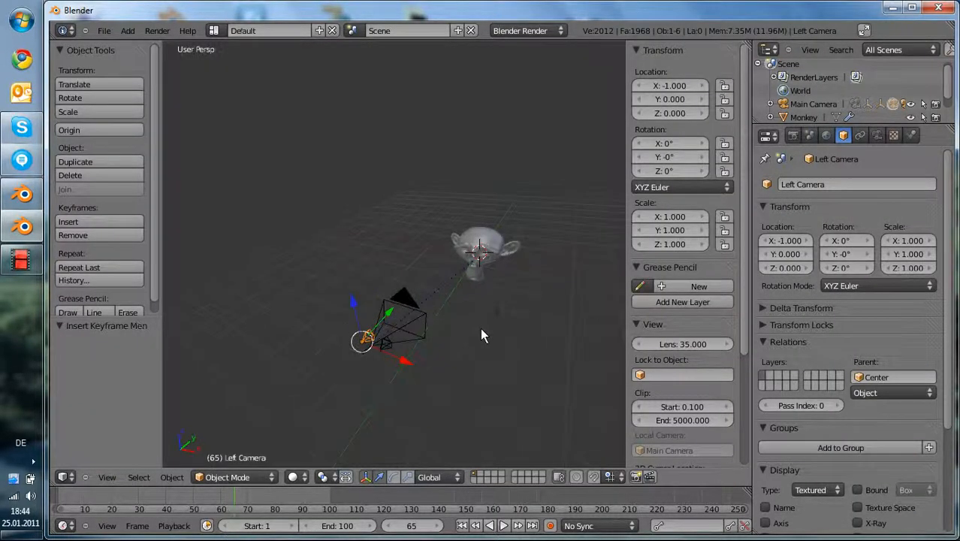
key("shift+a")
mouse_move(445, 466)
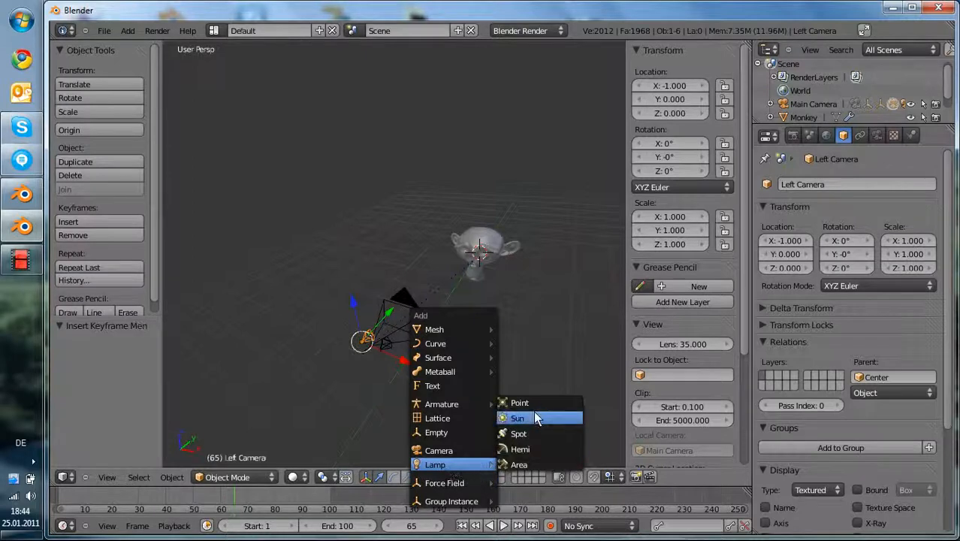
left_click(530, 449)
key("g")
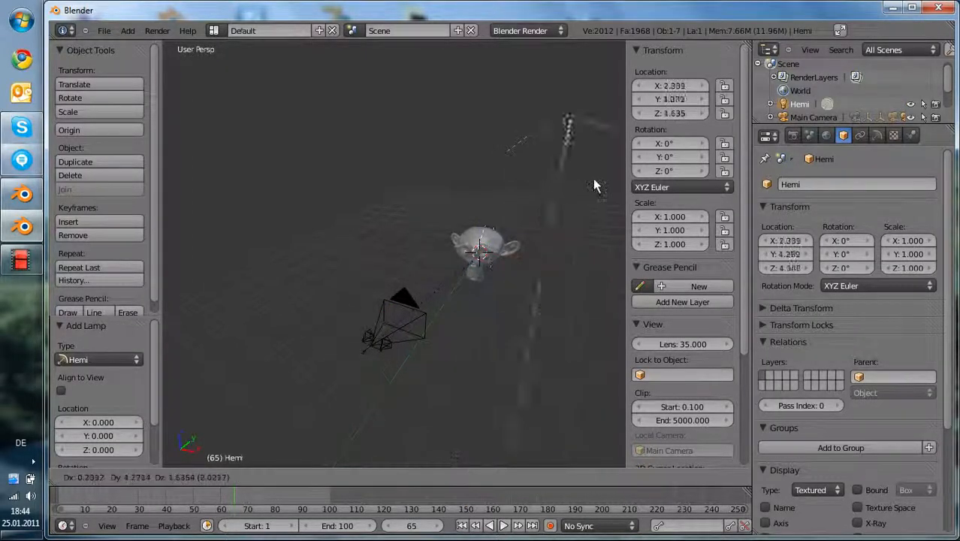
left_click(598, 167)
Step: Render frame 65 again with the Hemi lamp's lighting and return to the 3D view
key("F12")
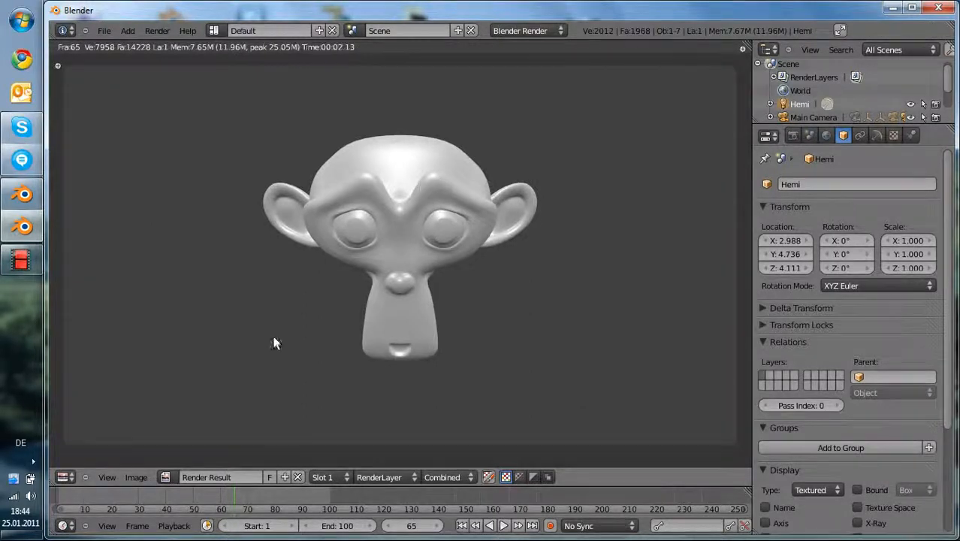
left_click(63, 479)
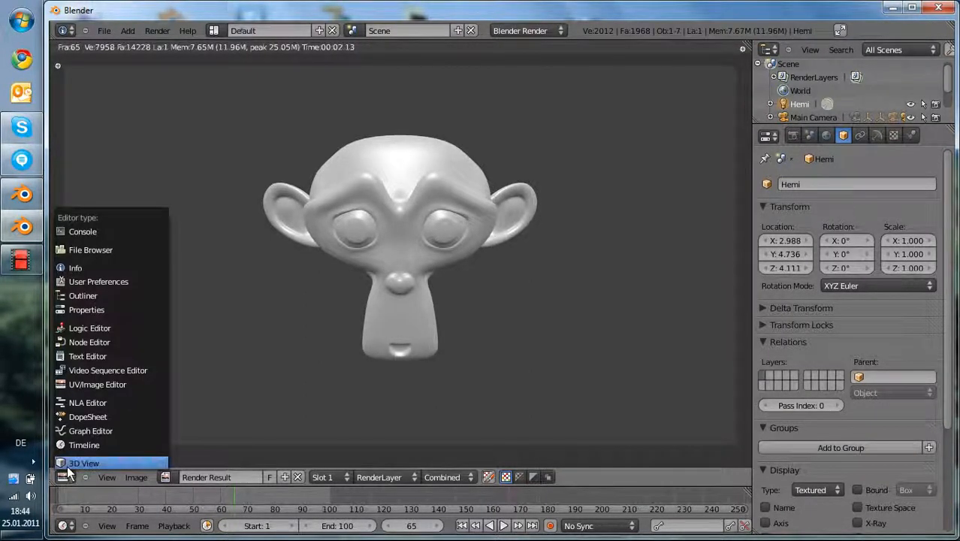
left_click(75, 462)
Step: Compare the active camera's view of the monkey with the last render, and leave the camera view
key("KP_0")
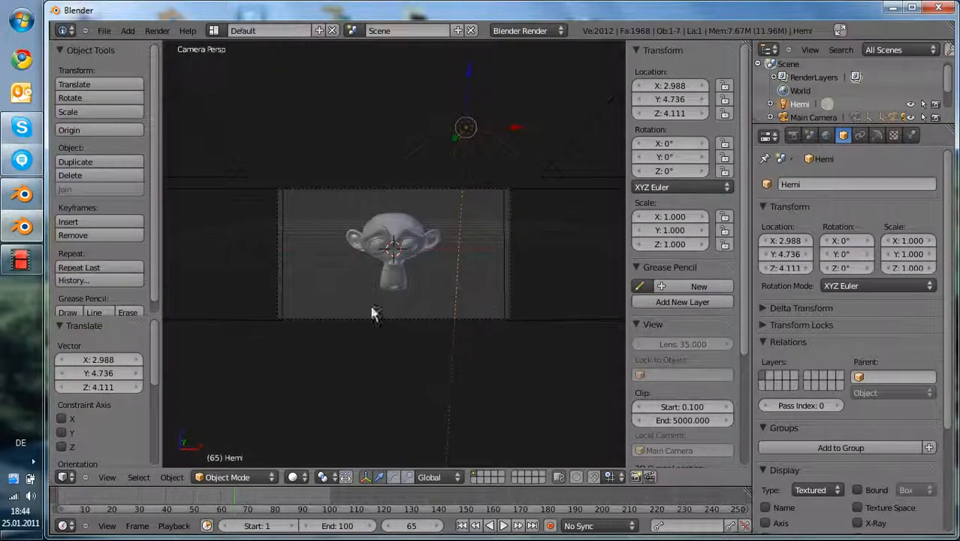
scroll(397, 262, "up", 3)
key("F11")
key("F11")
key("F11")
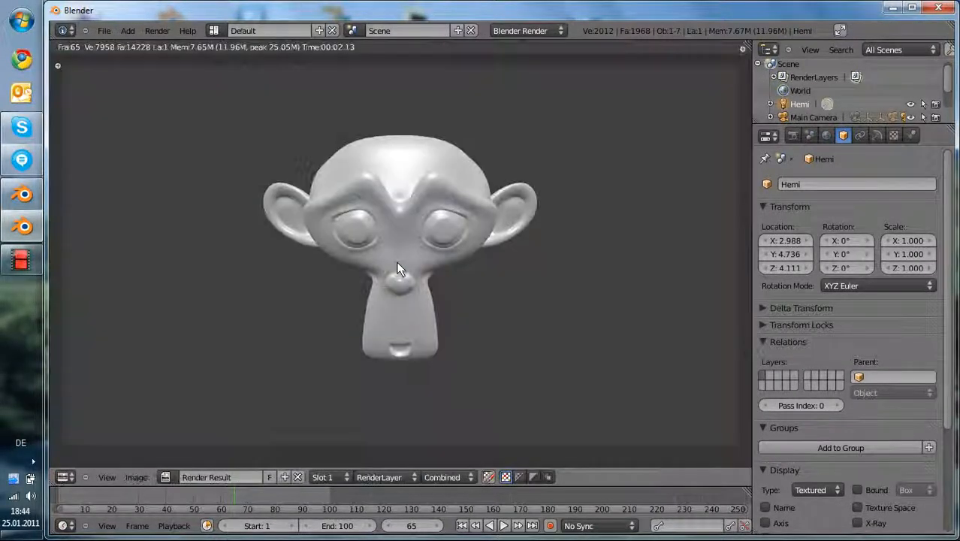
key("F11")
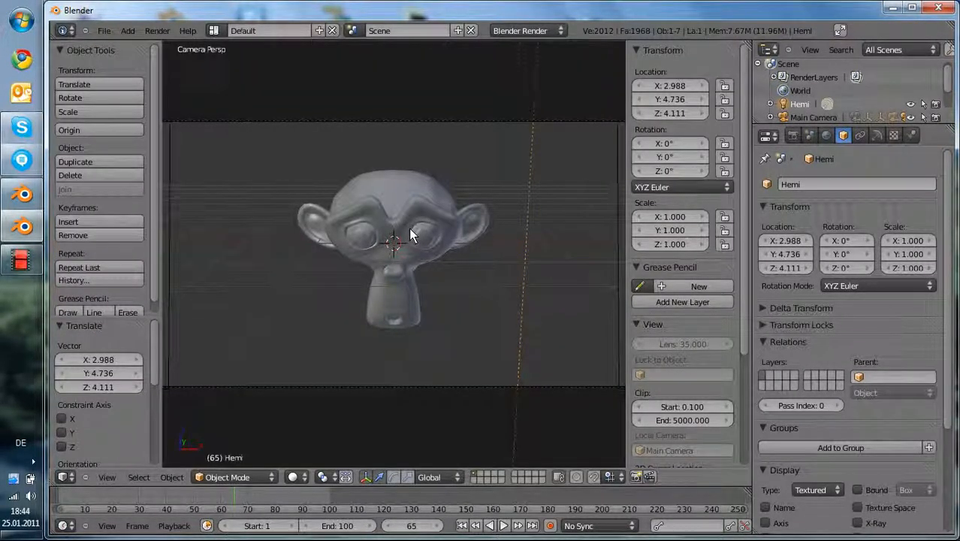
key("KP_0")
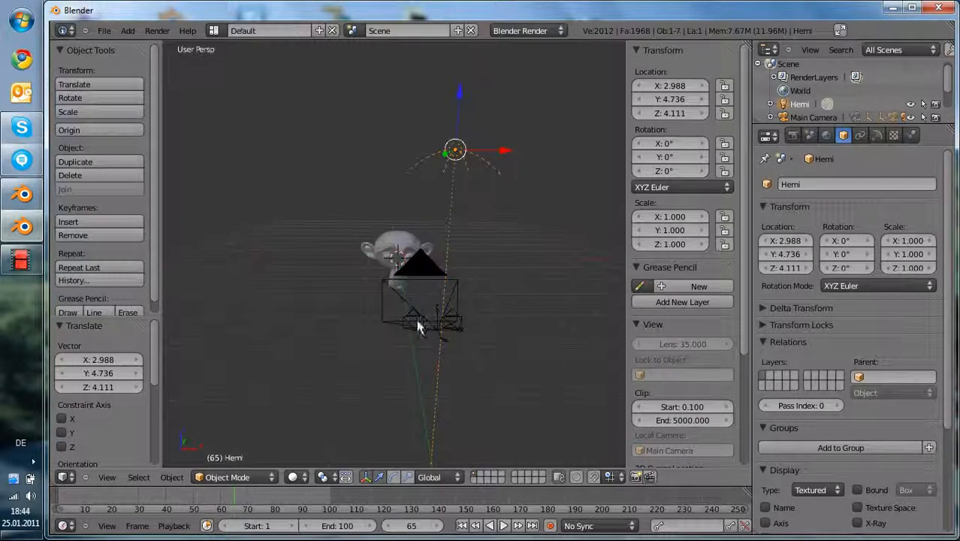
Step: Select the Left Camera, make it the scene's active camera, and leave the camera view
right_click(418, 320)
right_click(453, 323)
right_click(418, 319)
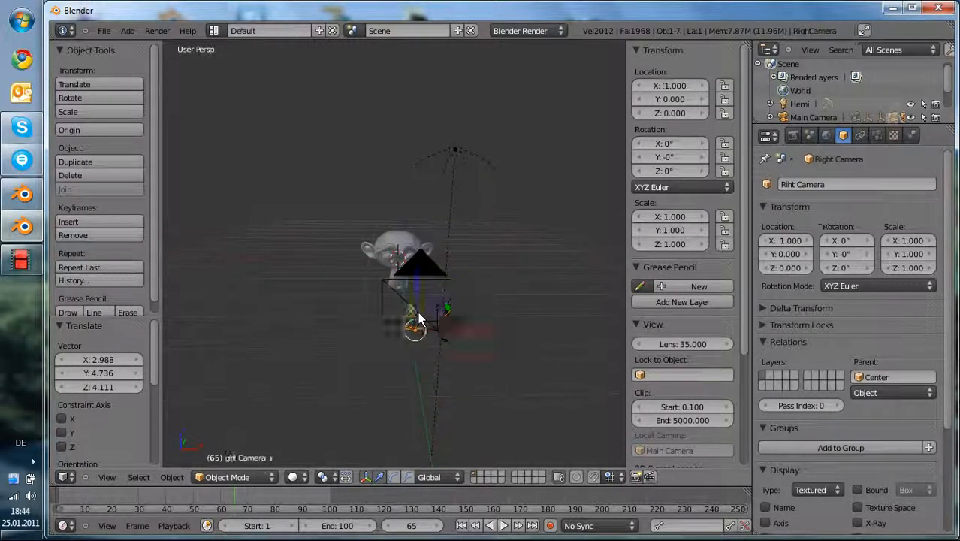
scroll(467, 319, "up", 1)
scroll(466, 321, "down", 1)
mouse_move(465, 326)
middle_mouse_down()
mouse_move(471, 334)
mouse_move(470, 319)
middle_mouse_up()
scroll(471, 334, "up", 1)
scroll(471, 334, "down", 1)
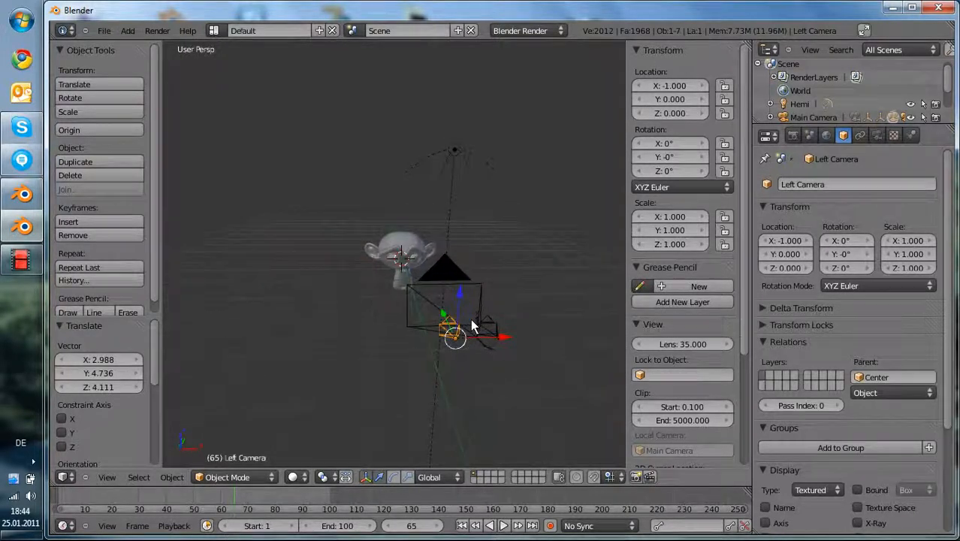
scroll(524, 339, "up", 1)
scroll(524, 339, "down", 1)
key("ctrl+KP_0")
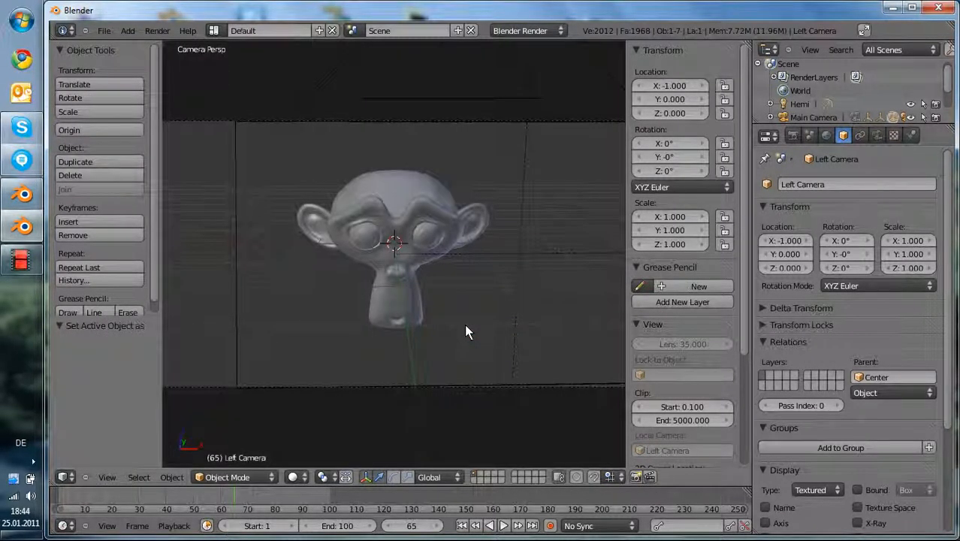
key("KP_0")
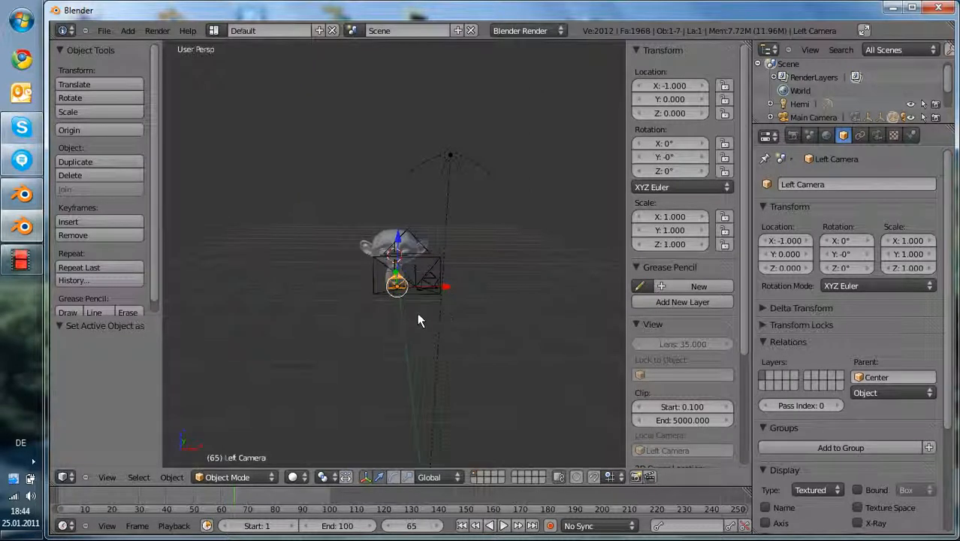
Step: Inspect the camera rig in front of the monkey, test-render frame 65 through the Left Camera and return to the 3D view
scroll(411, 314, "up", 2)
scroll(411, 314, "down", 2)
middle_click_drag(445, 322, 373, 295)
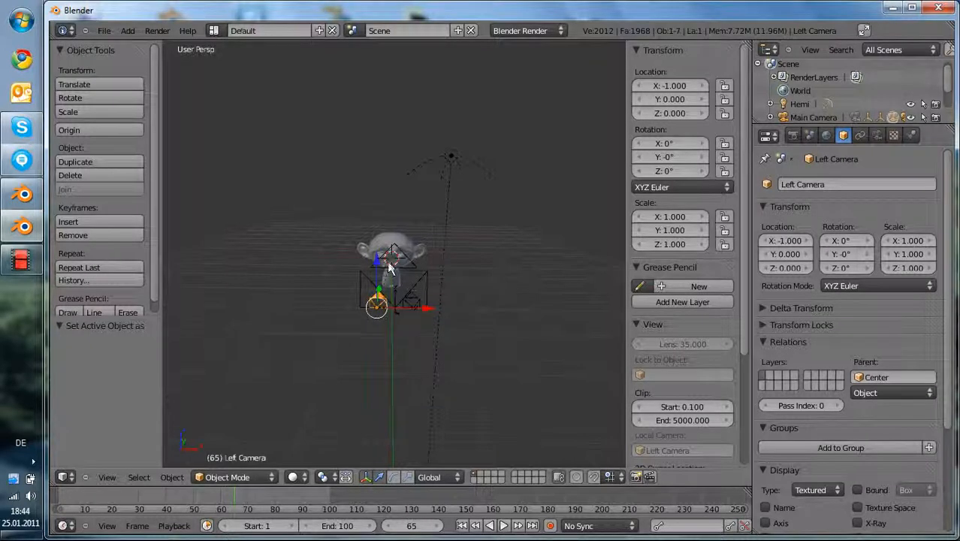
scroll(361, 327, "up", 3)
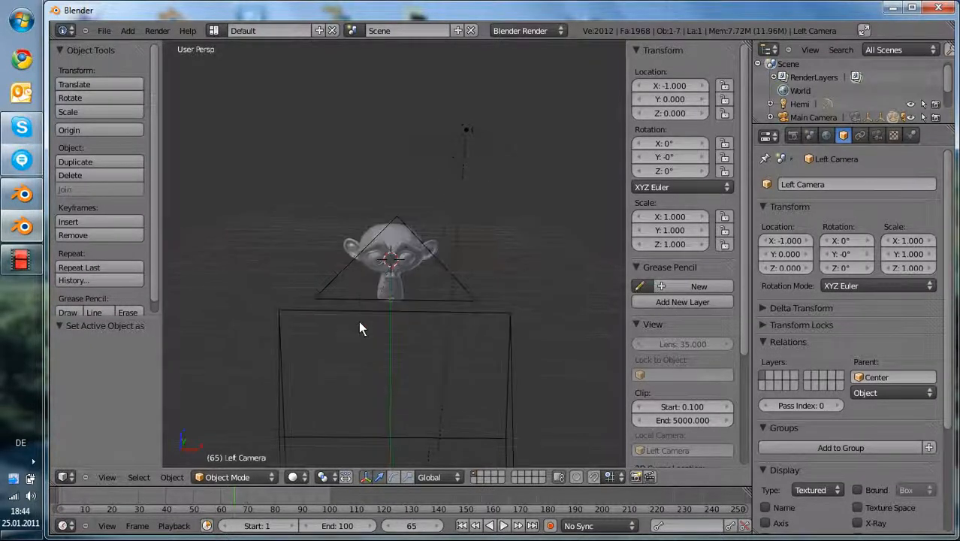
middle_click_drag(372, 323, 372, 318)
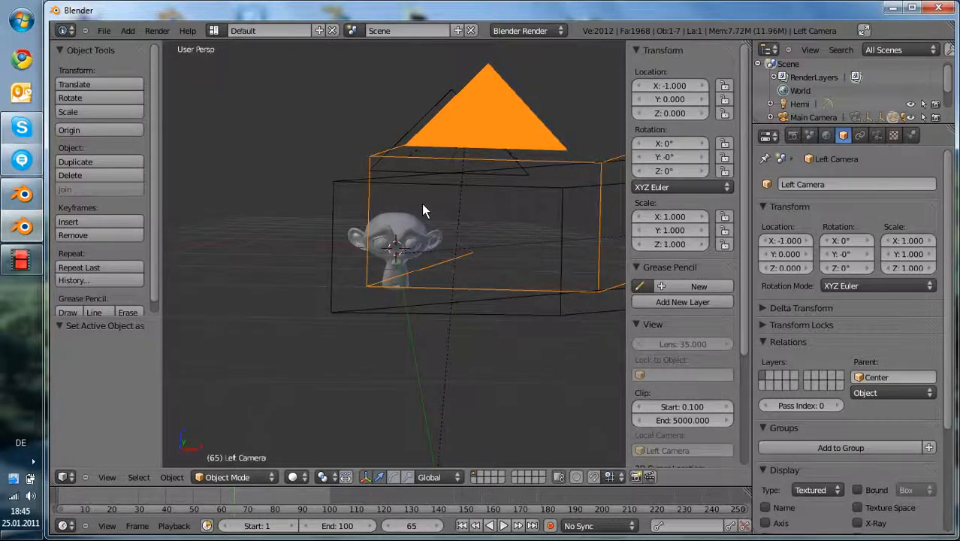
scroll(422, 203, "down", 5)
key("F12")
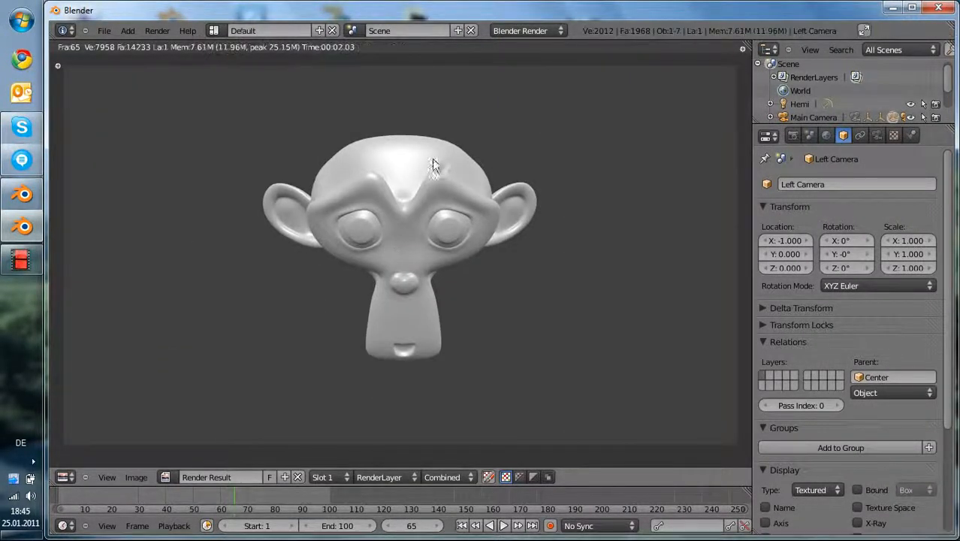
left_click(72, 475)
left_click(78, 464)
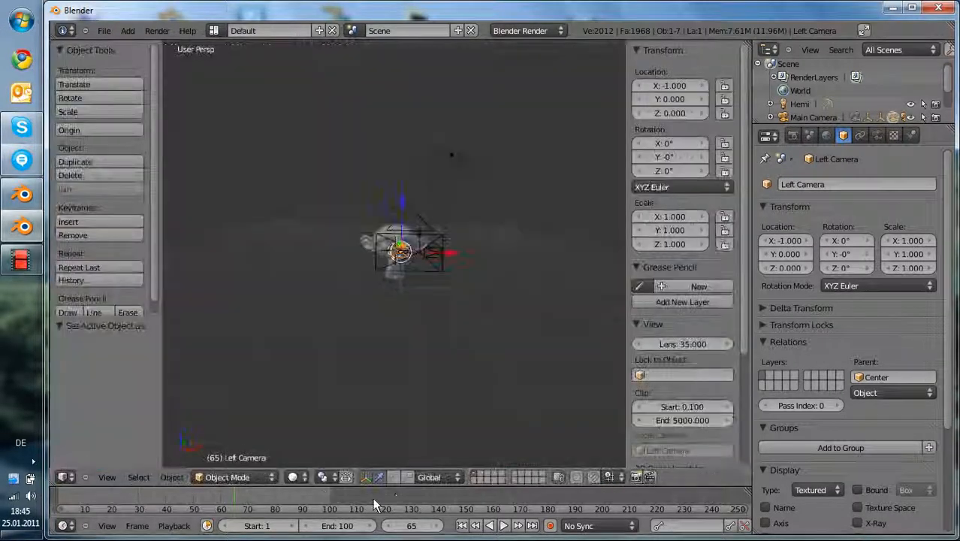
Step: Rewind to frame 1, apply the HDTV 720p render preset and set the resolution to 700 by 400
left_click(461, 525)
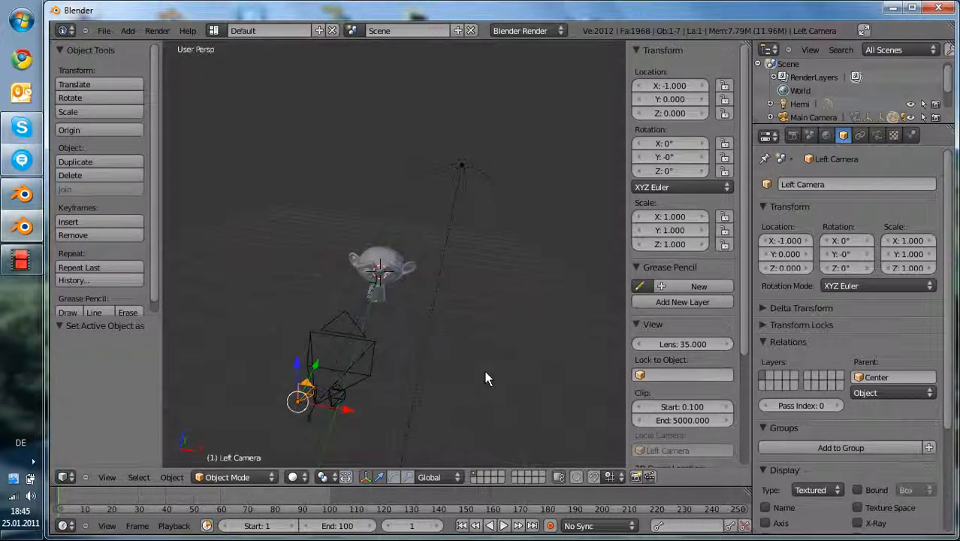
left_click(792, 135)
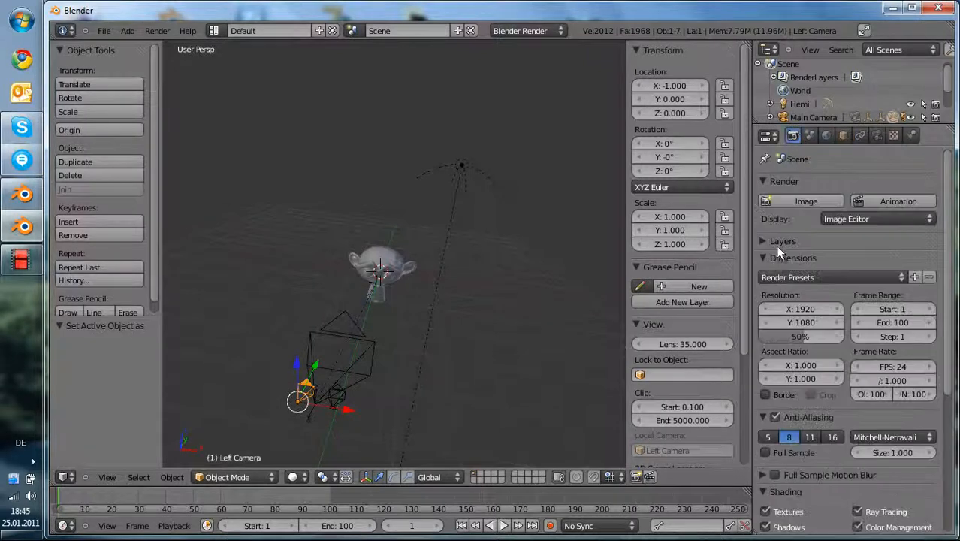
left_click(785, 277)
left_click(785, 338)
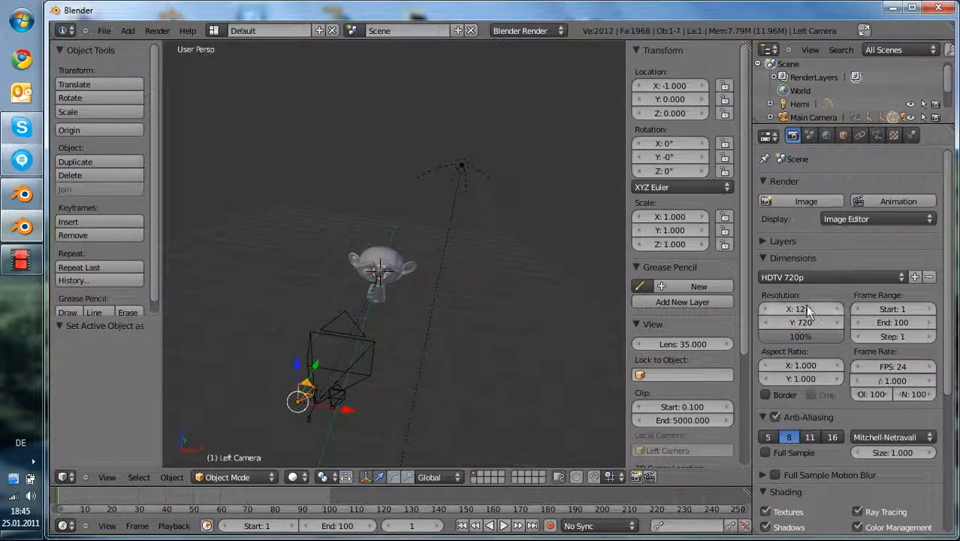
left_click(802, 310)
type("100")
key("Tab")
type("400")
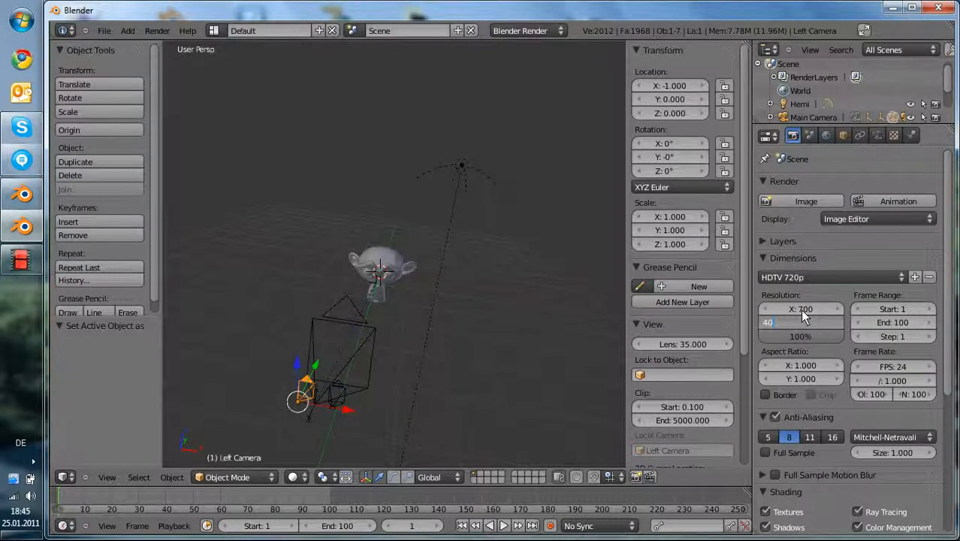
key("Return")
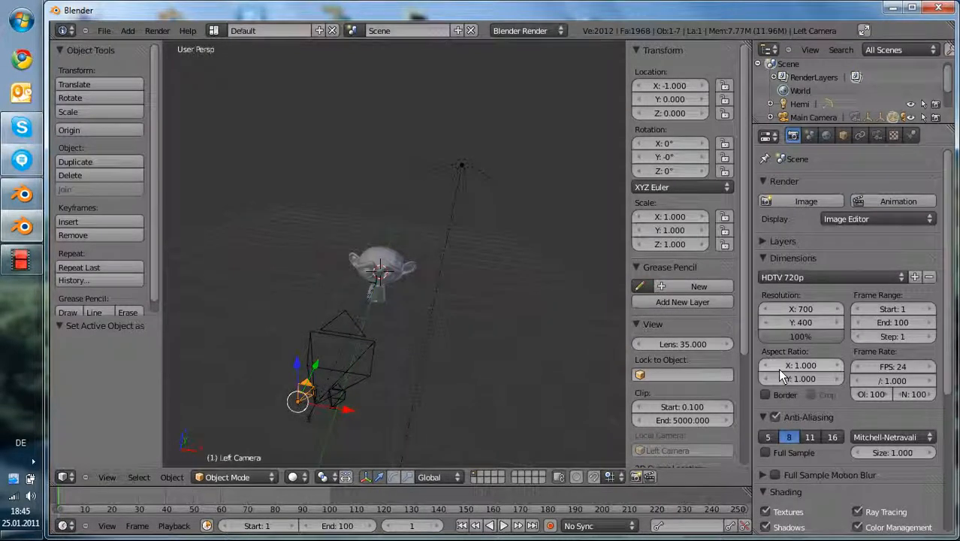
Step: Set the render output format to Xvid with the MPEG-4(divx) codec
scroll(831, 443, "down", 5)
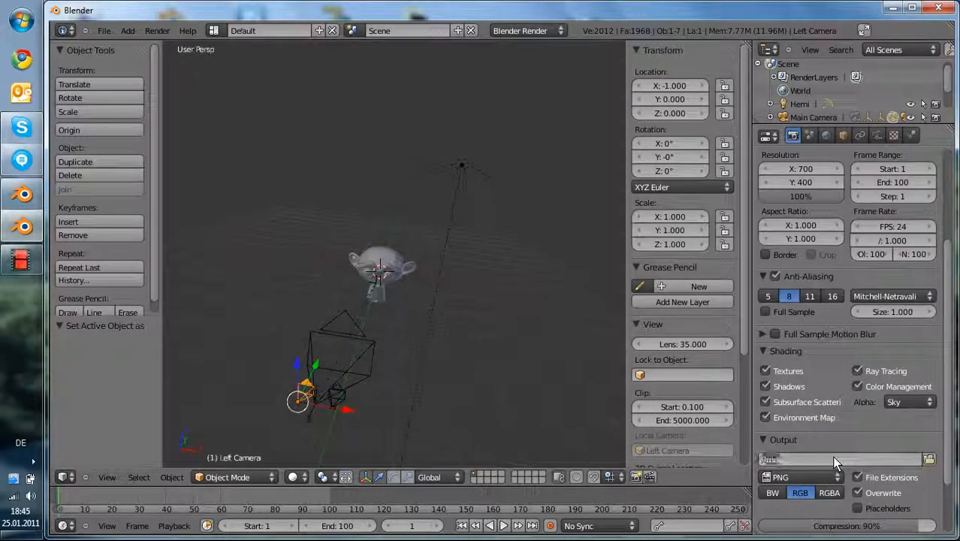
left_click(815, 477)
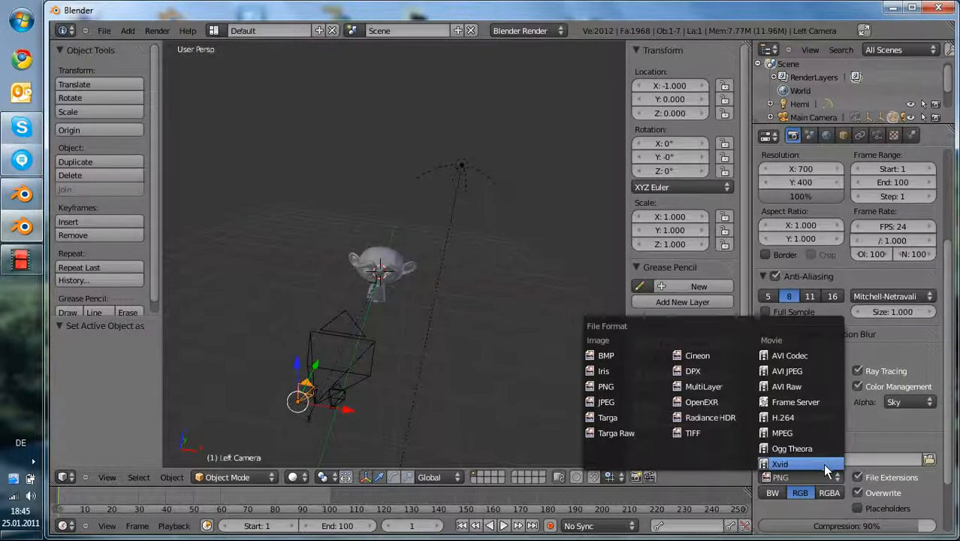
left_click(823, 464)
scroll(824, 462, "down", 3)
left_click(764, 456)
left_click(905, 494)
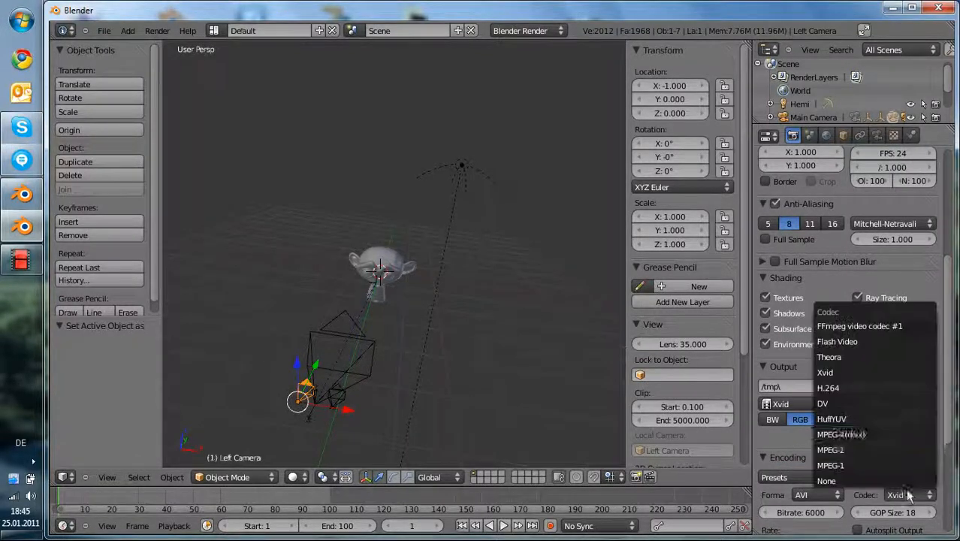
left_click(894, 435)
Step: Set the render output path to /tmp\LeftView
left_click(819, 386)
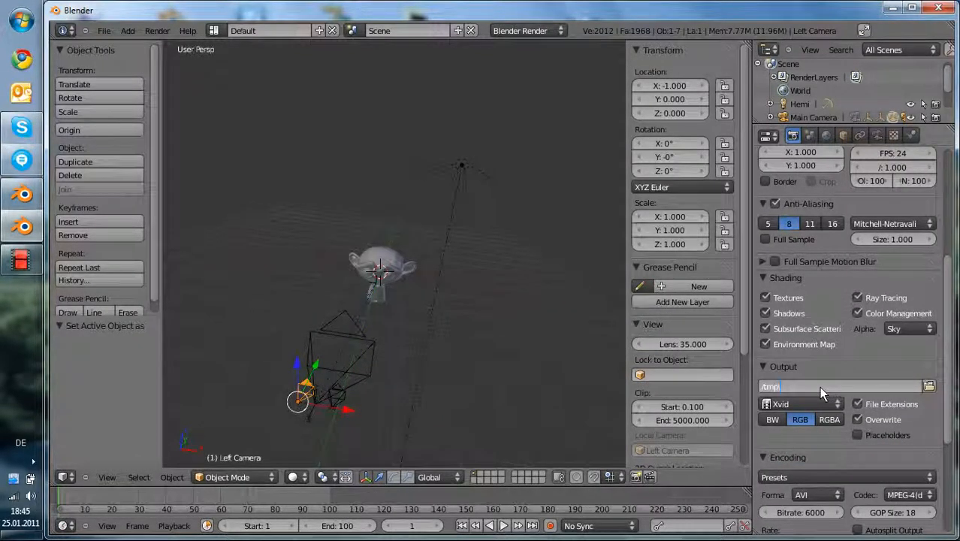
type("LeftView")
key("Return")
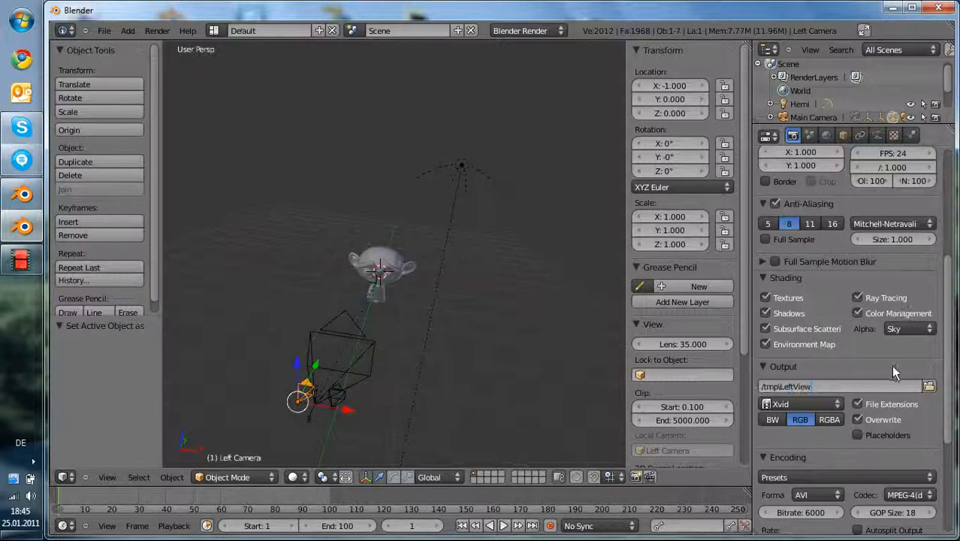
Step: Render the full animation, frames 1 to 100, through the Left Camera
middle_click_drag(472, 358, 455, 326, "shift")
scroll(917, 173, "up", 7)
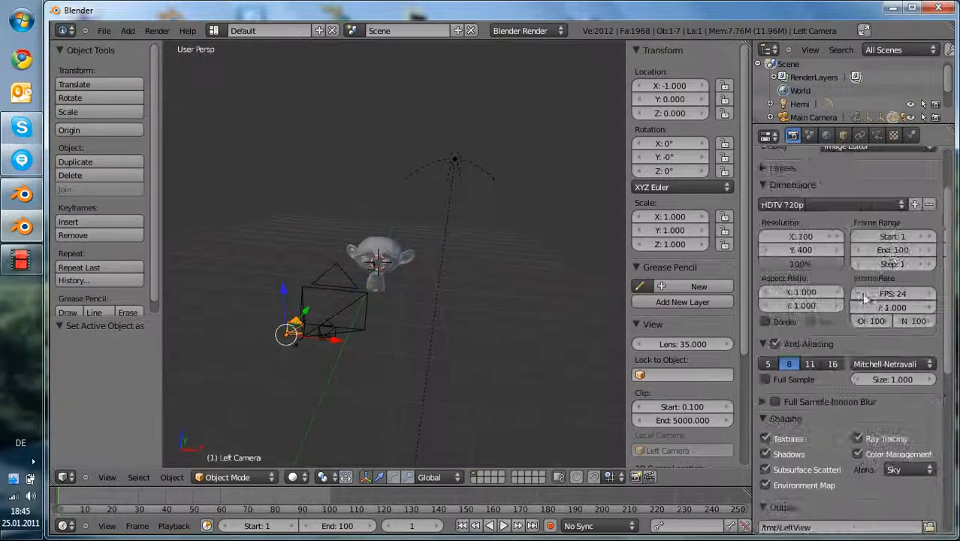
left_click(905, 203)
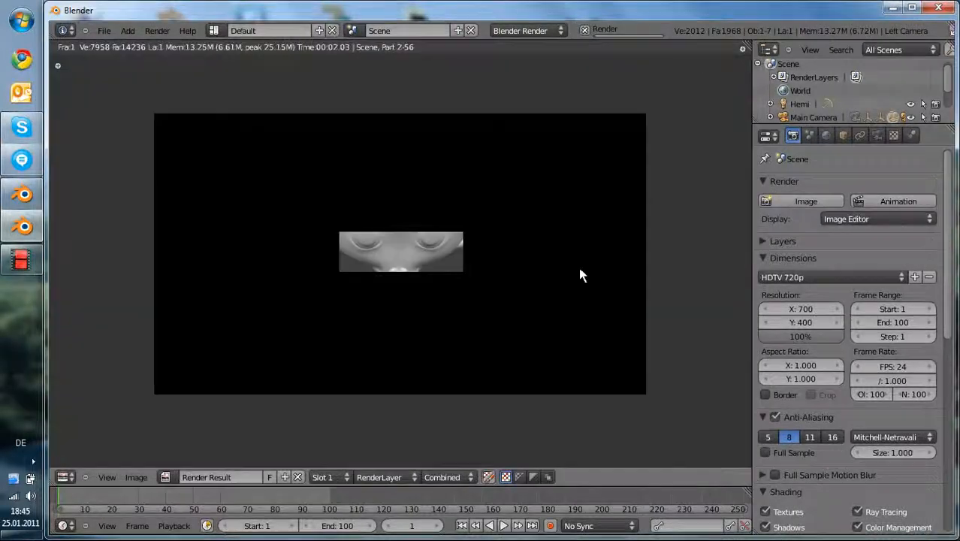
left_click(22, 259)
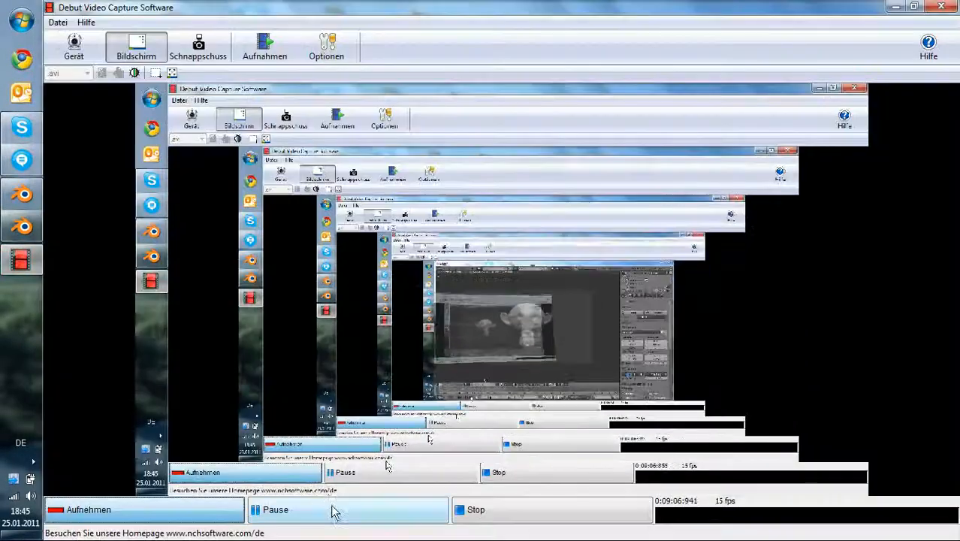
left_click(34, 271)
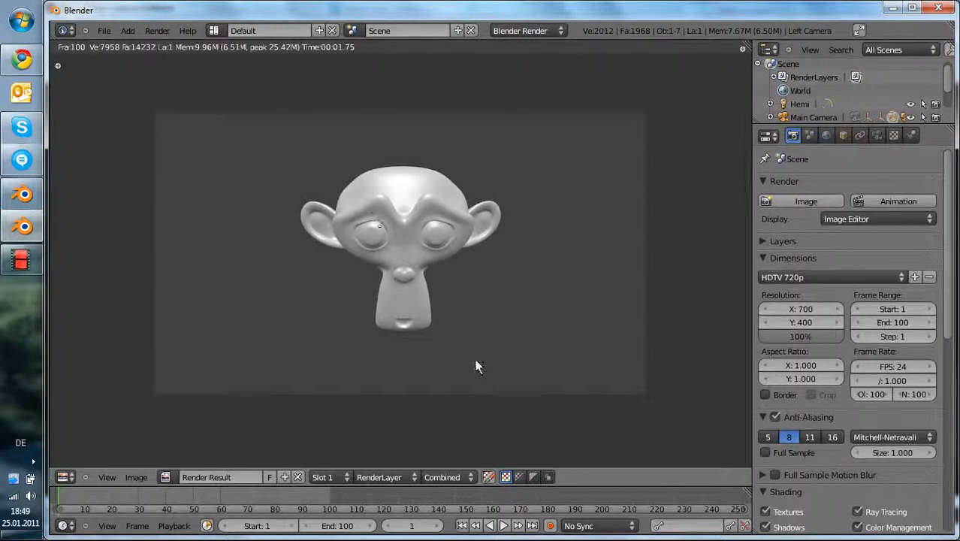
Step: Open the tmp folder in Windows Explorer, play LeftView0001_0100.avi in VLC to check it, and close the player
left_click(21, 21)
left_click(215, 228)
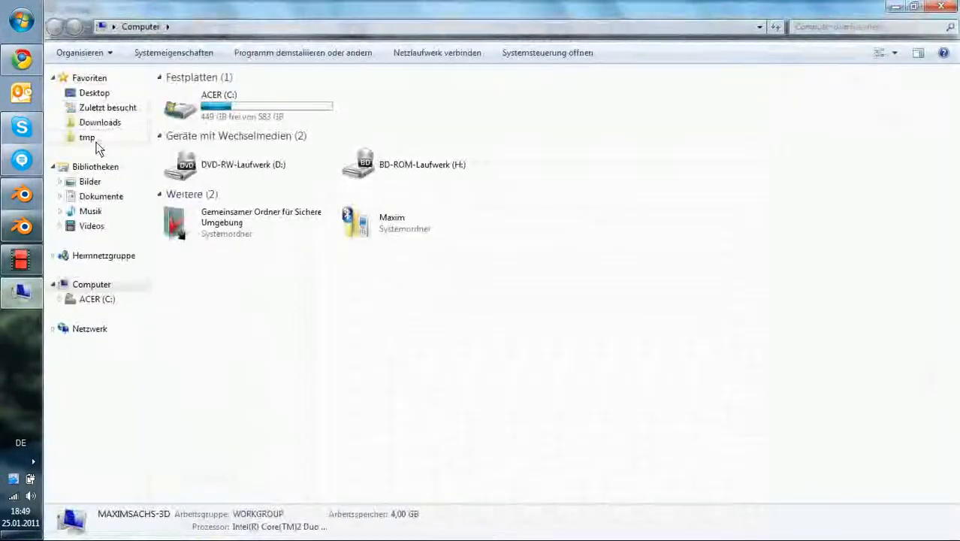
left_click(84, 137)
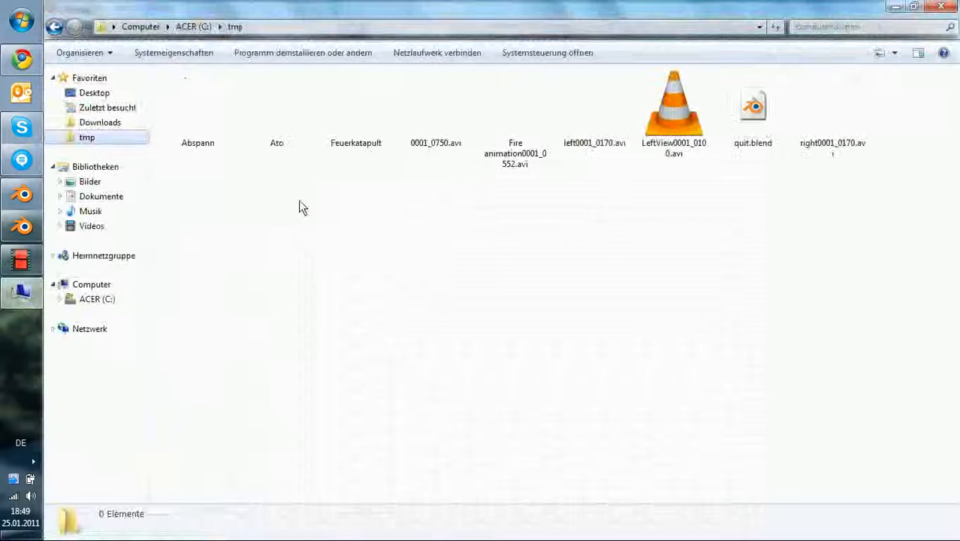
left_click(665, 137)
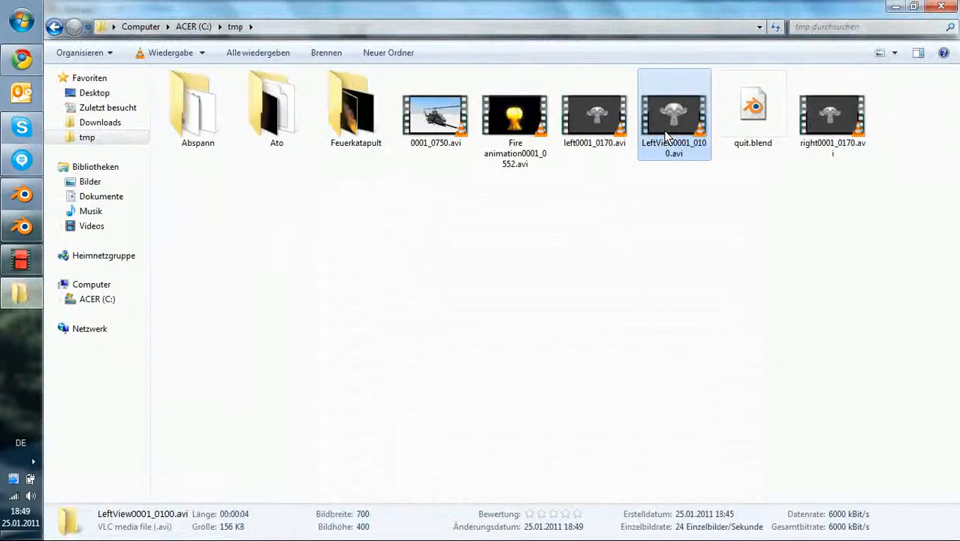
double_click(665, 137)
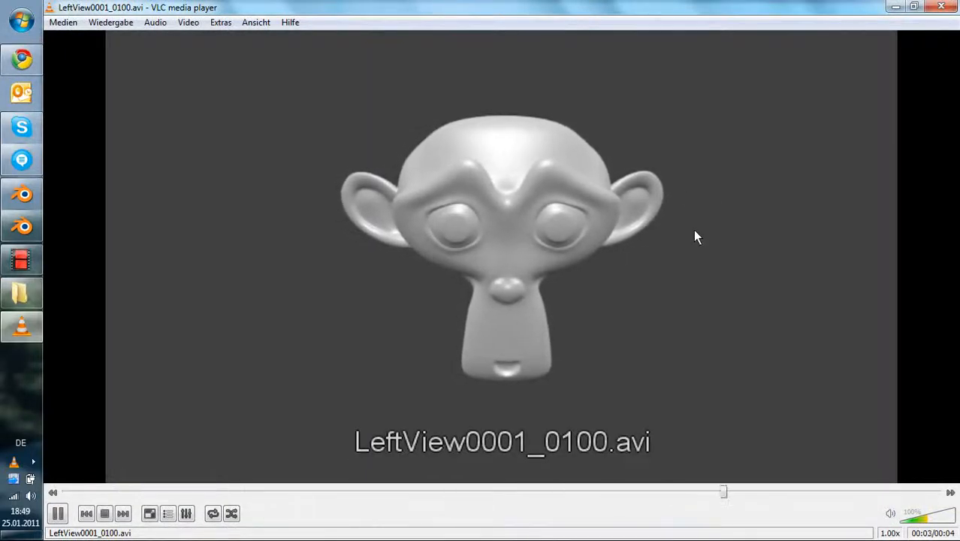
key("space")
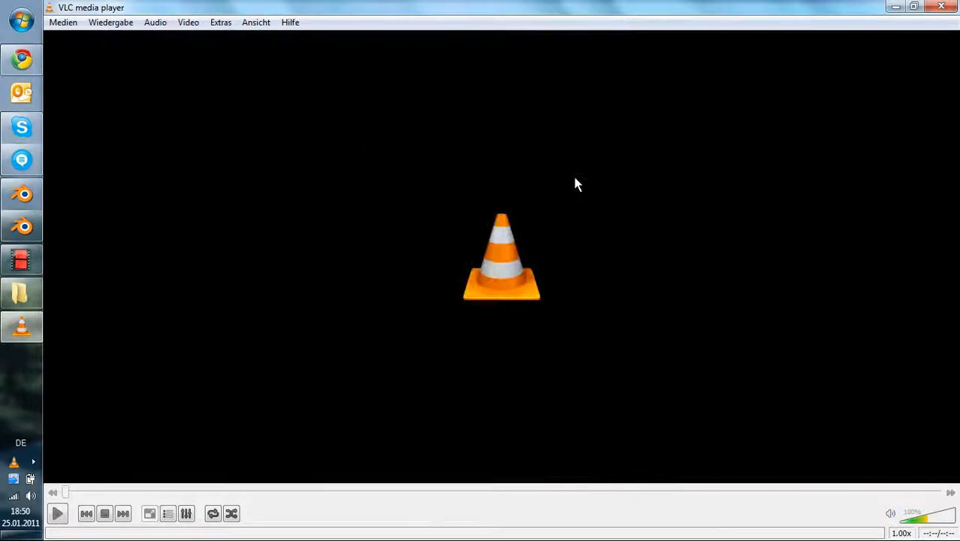
key("ctrl+q")
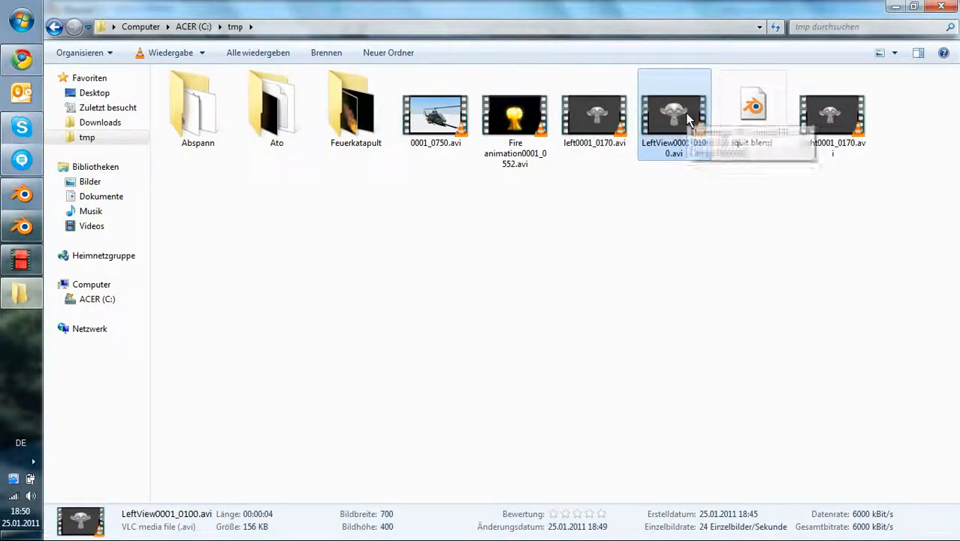
Step: Switch back to Blender and change the render result area to the 3D view
left_click(383, 321)
left_click(21, 226)
left_click(63, 477)
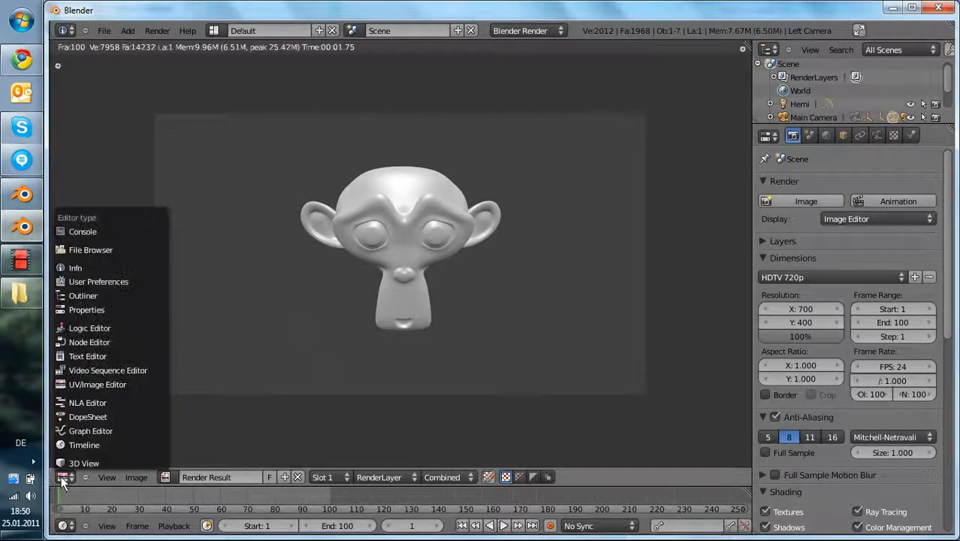
left_click(79, 462)
Step: Select the Right Camera and make it the scene's active camera
scroll(368, 357, "up", 2)
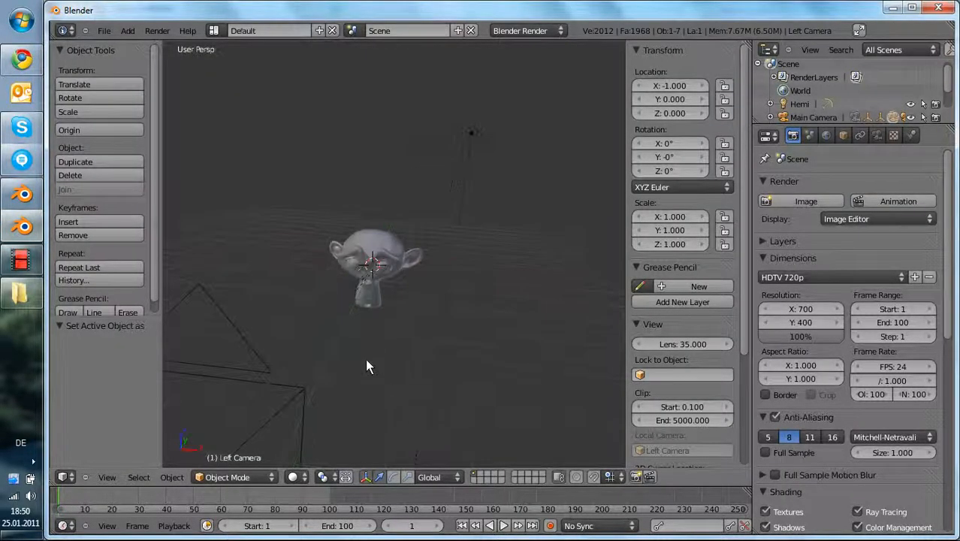
middle_click_drag(366, 358, 367, 320)
scroll(437, 368, "down", 2)
right_click(337, 310)
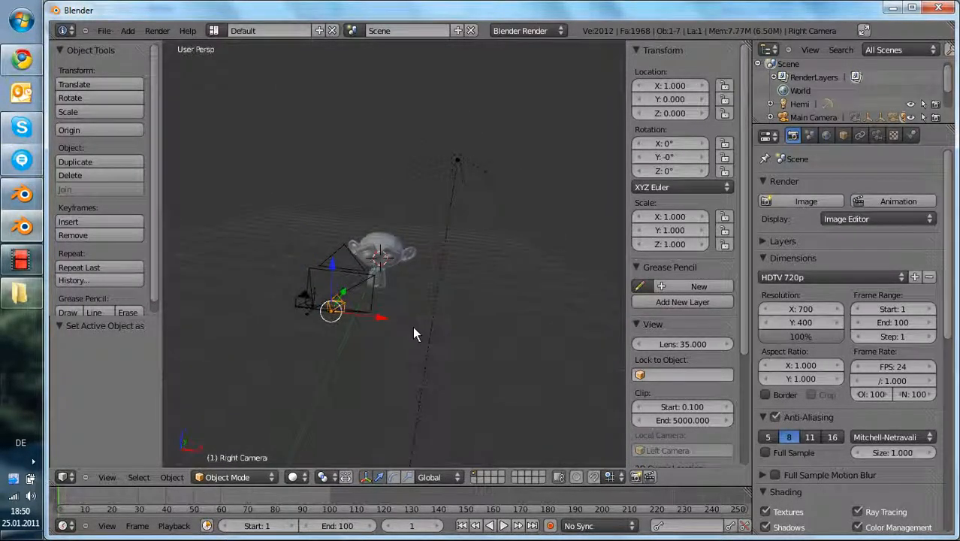
key("ctrl+KP_0")
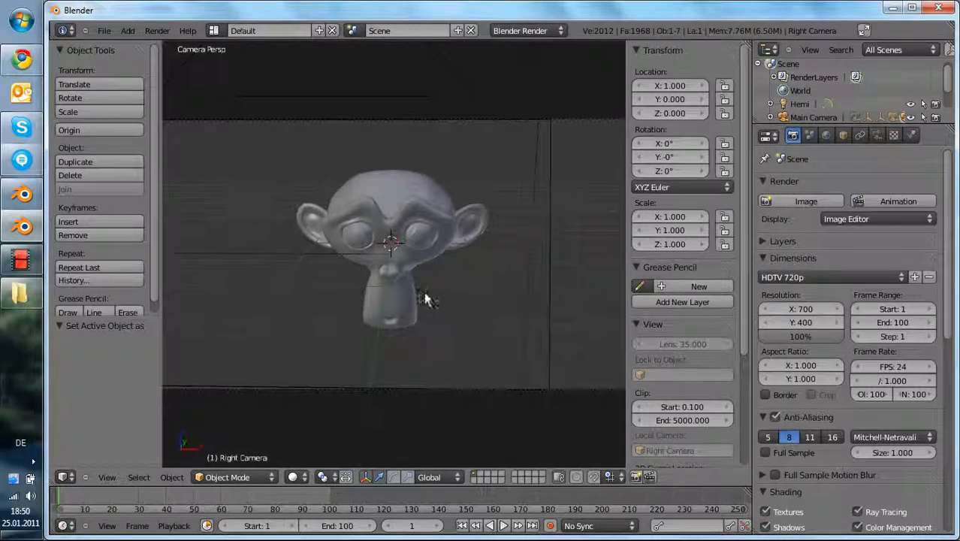
Step: Change the render output path to /tmp\RightView
scroll(803, 361, "down", 5)
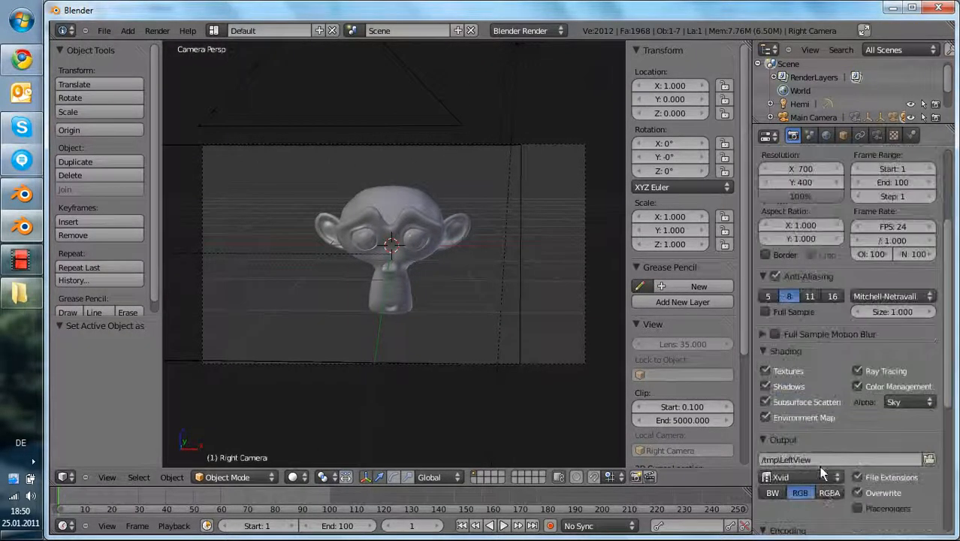
left_click(793, 461)
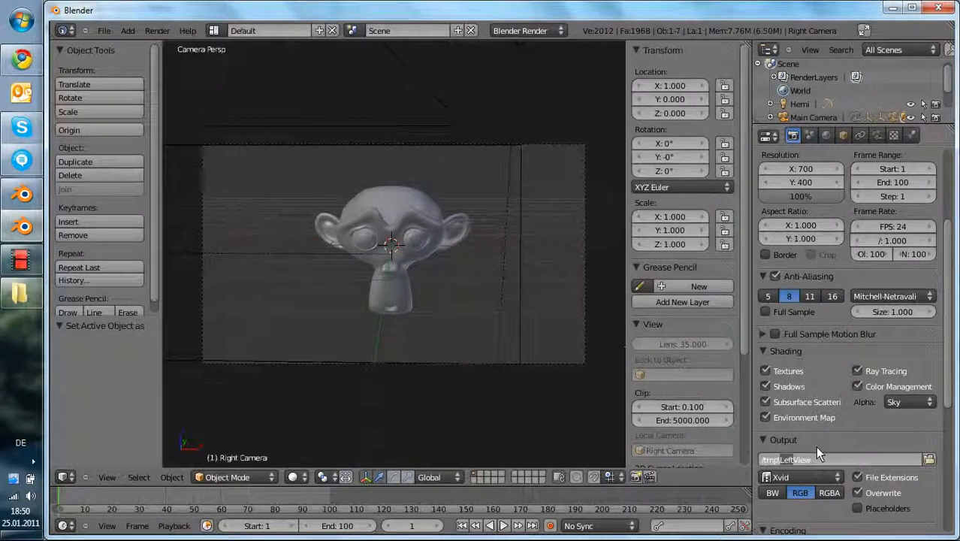
key("BackSpace")
type("Righ")
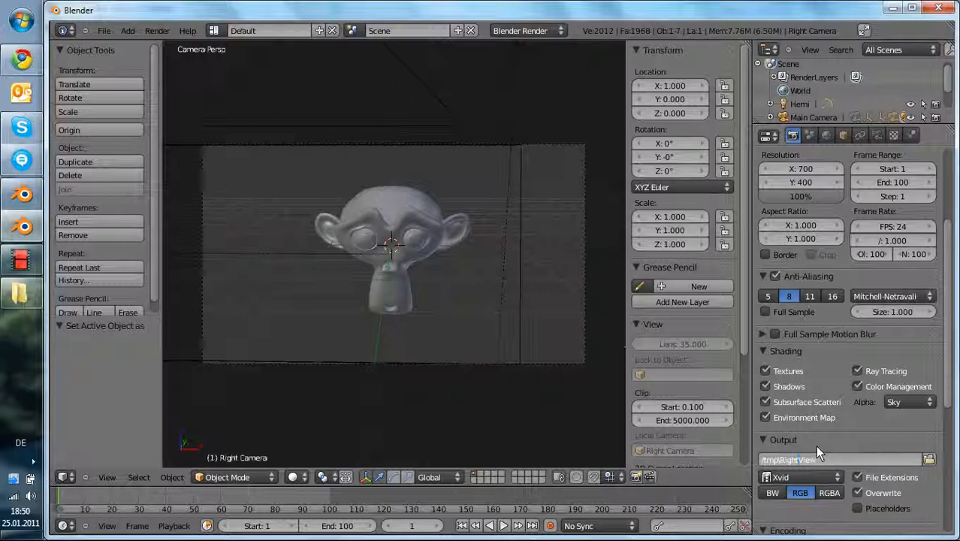
key("Return")
Step: Render the full animation, frames 1 to 100, through the Right Camera
scroll(815, 445, "up", 5)
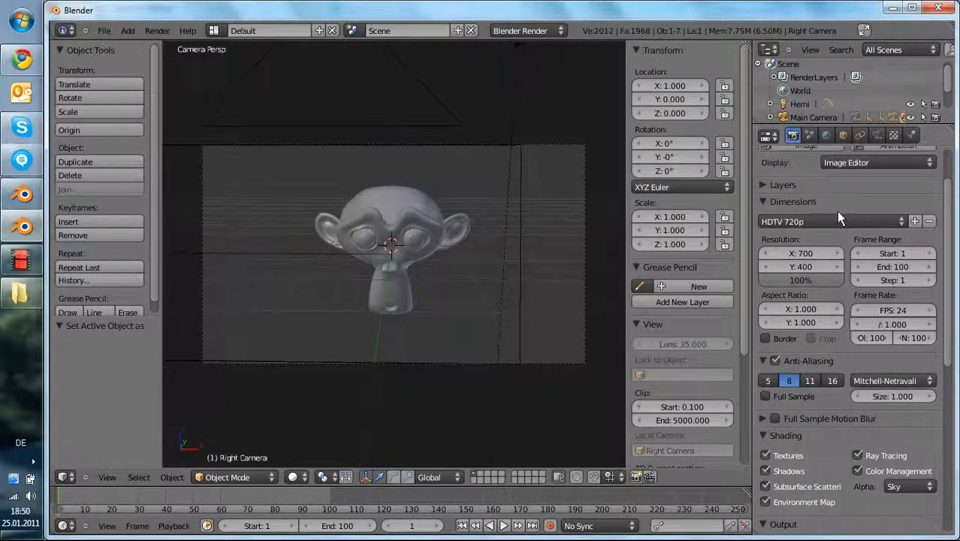
left_click(889, 202)
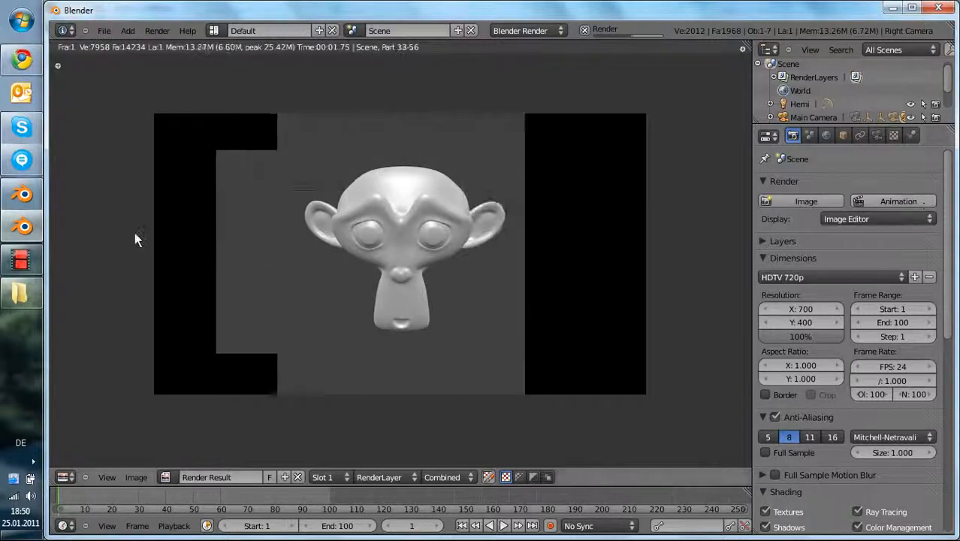
mouse_move(24, 260)
left_click(137, 264)
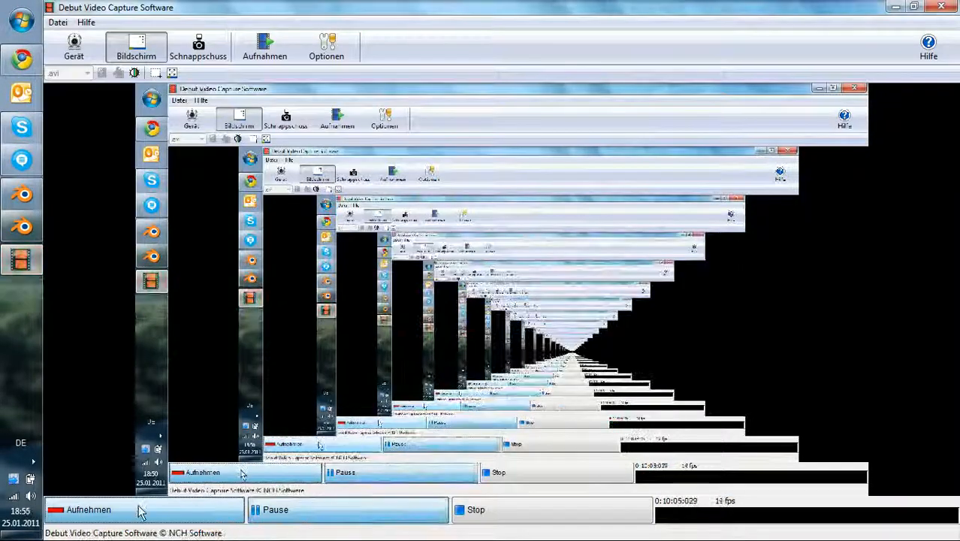
Step: Return to Blender, replace the finished render result with the 3D view, and leave the camera view to show the whole rig
left_click(22, 225)
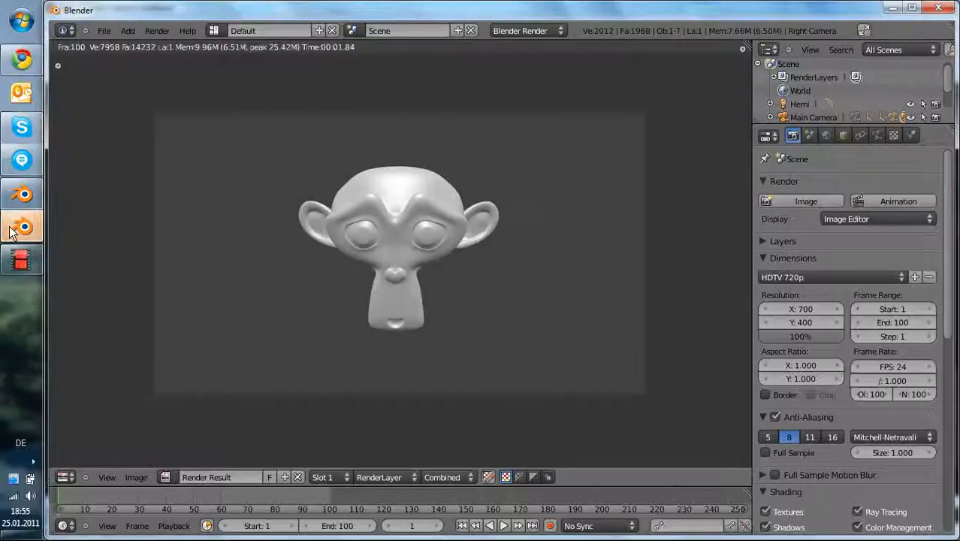
left_click(63, 480)
left_click(73, 463)
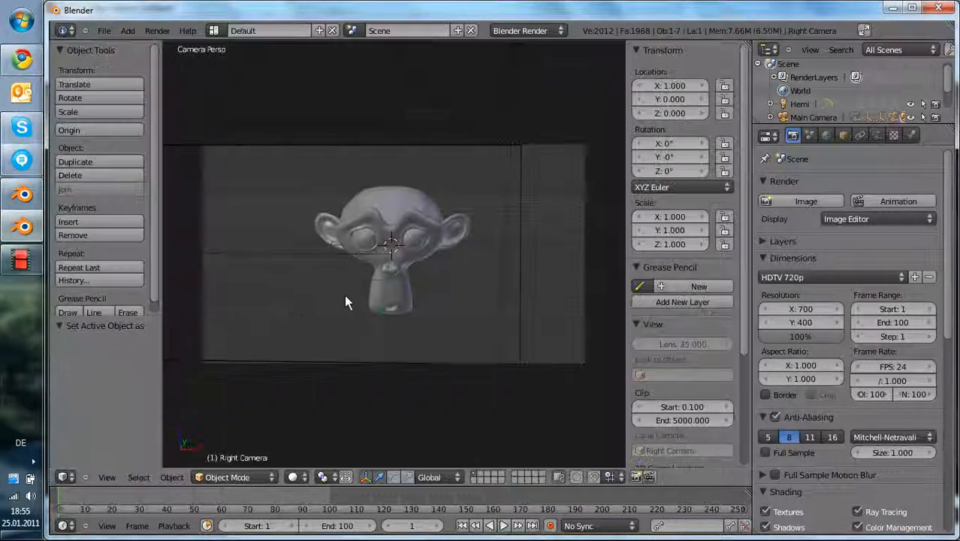
middle_click_drag(447, 268, 443, 312)
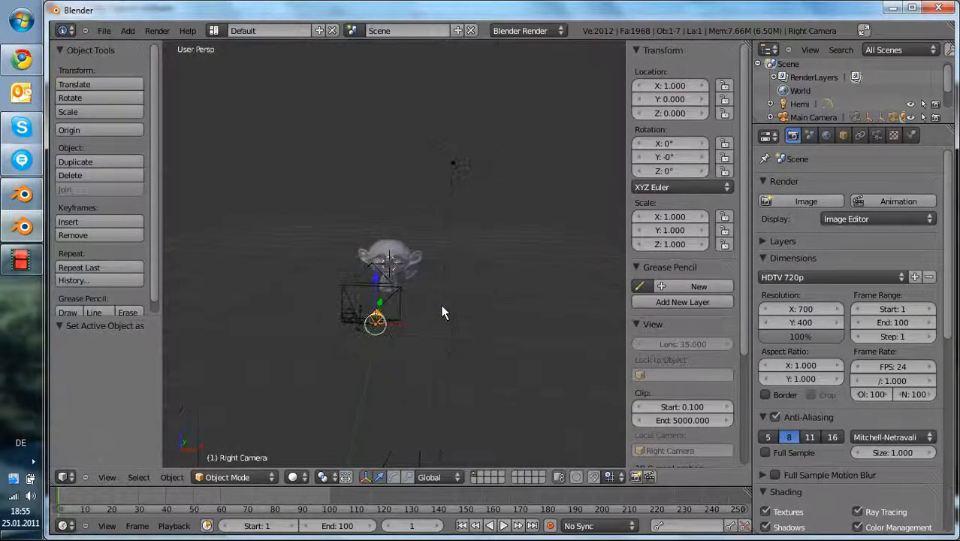
middle_click_drag(414, 379, 441, 361)
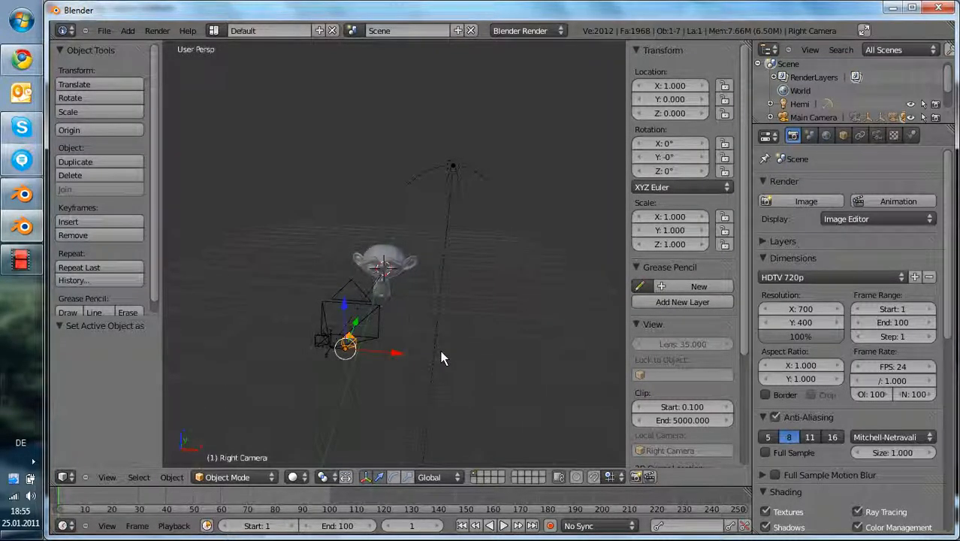
Step: Launch Stereo Movie Player and reposition its window over the Blender workspace
key("super")
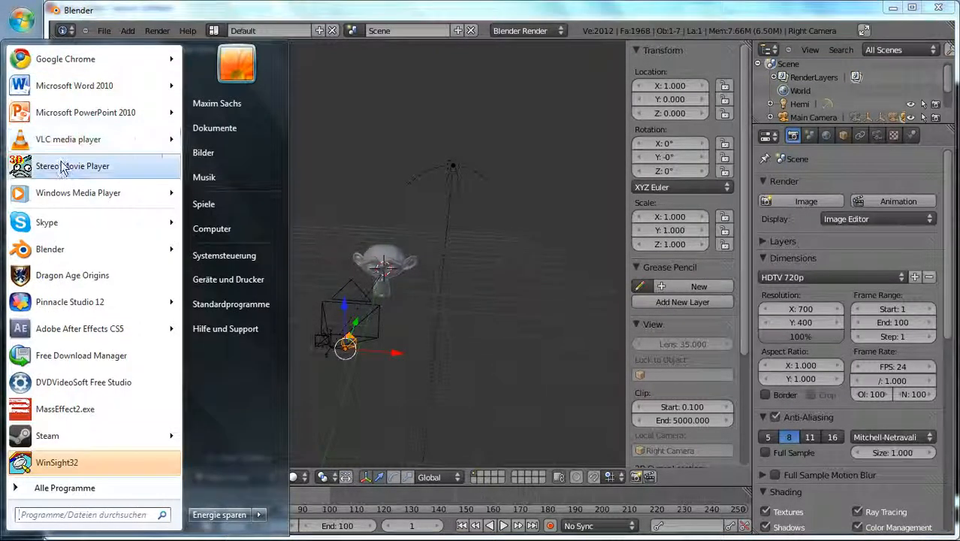
left_click(62, 161)
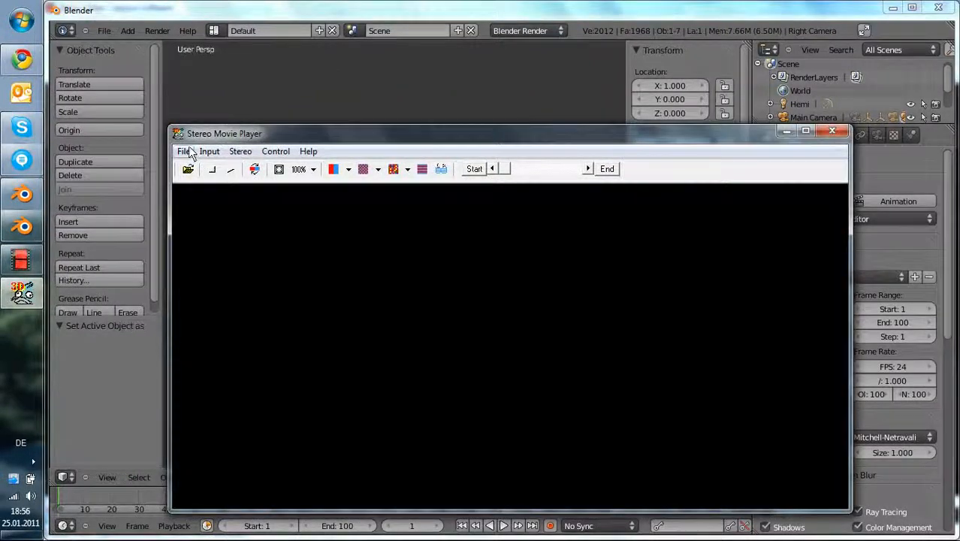
left_click_drag(184, 152, 144, 83)
Step: Open LeftView0001_0100.avi as the left movie and RightView0001_0100.avi as the right movie, using the Interlaced stereo display type
left_click(144, 83)
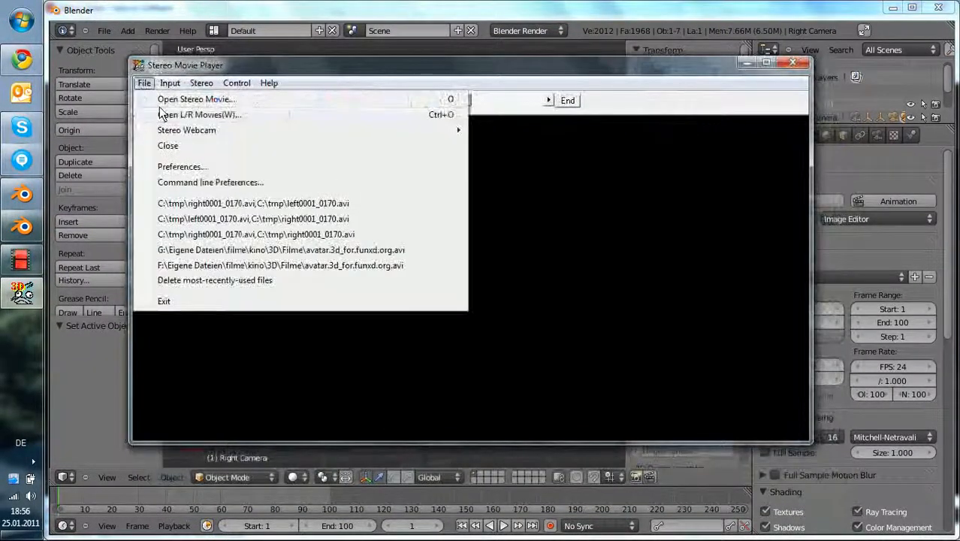
left_click(160, 114)
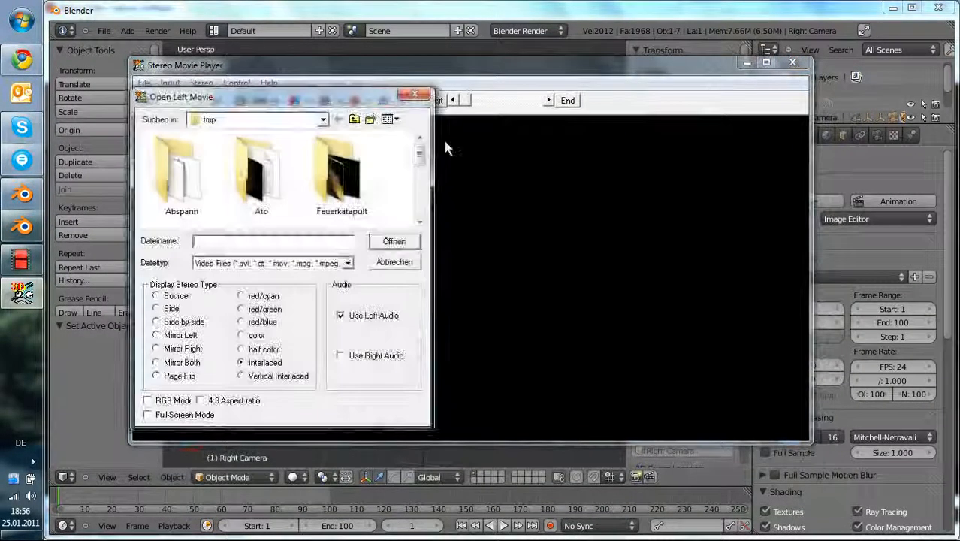
left_click_drag(418, 163, 411, 214)
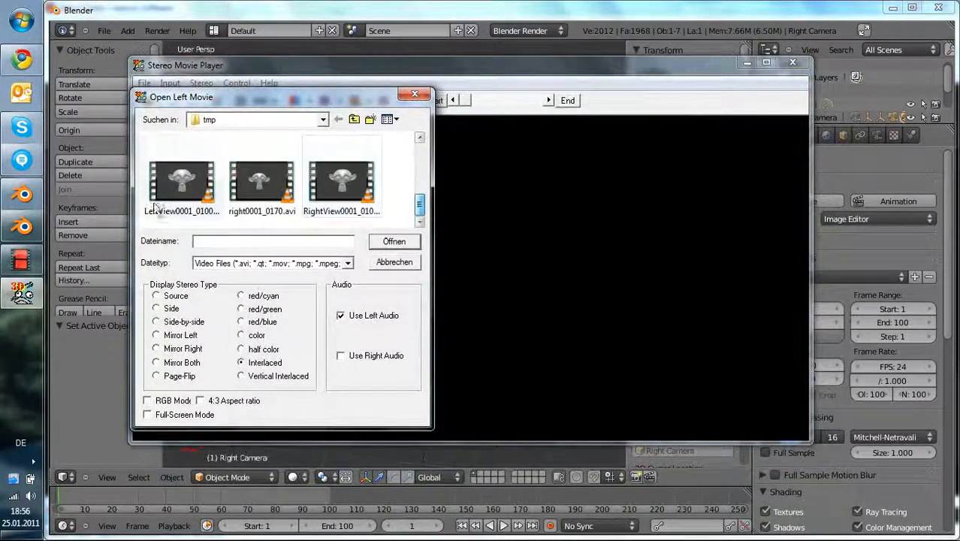
double_click(199, 191)
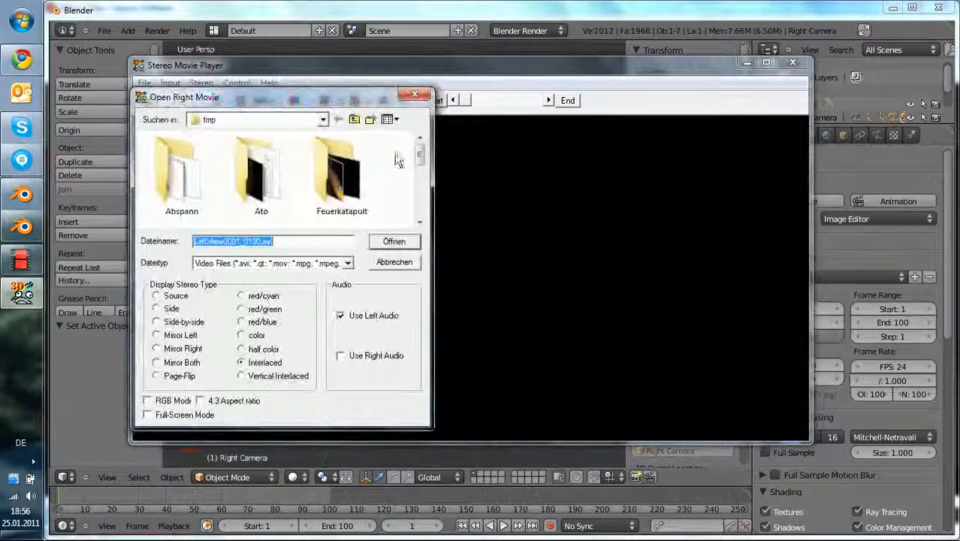
left_click_drag(420, 154, 419, 212)
double_click(374, 187)
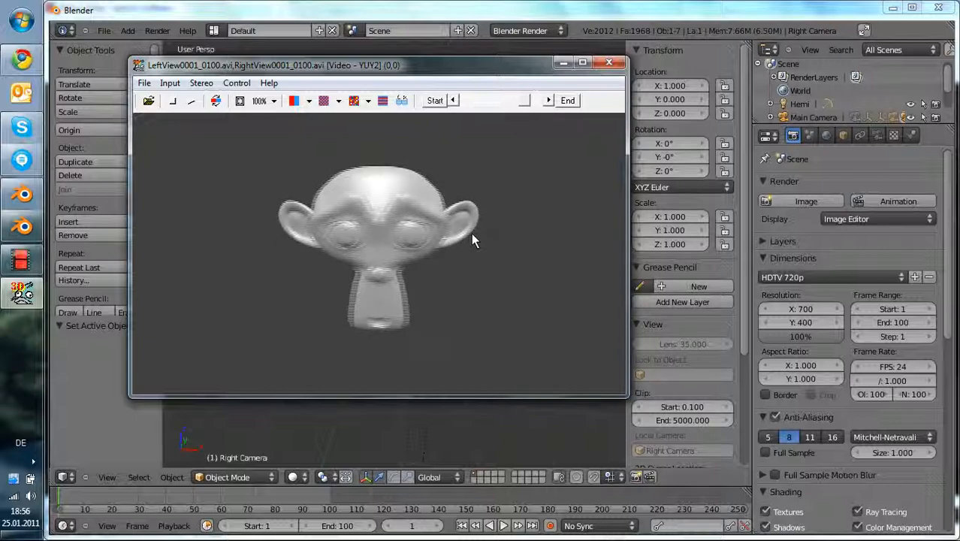
Step: Compare the combined stereo movie with the camera rig in the 3D view, and close the player
left_click_drag(389, 75, 746, 72)
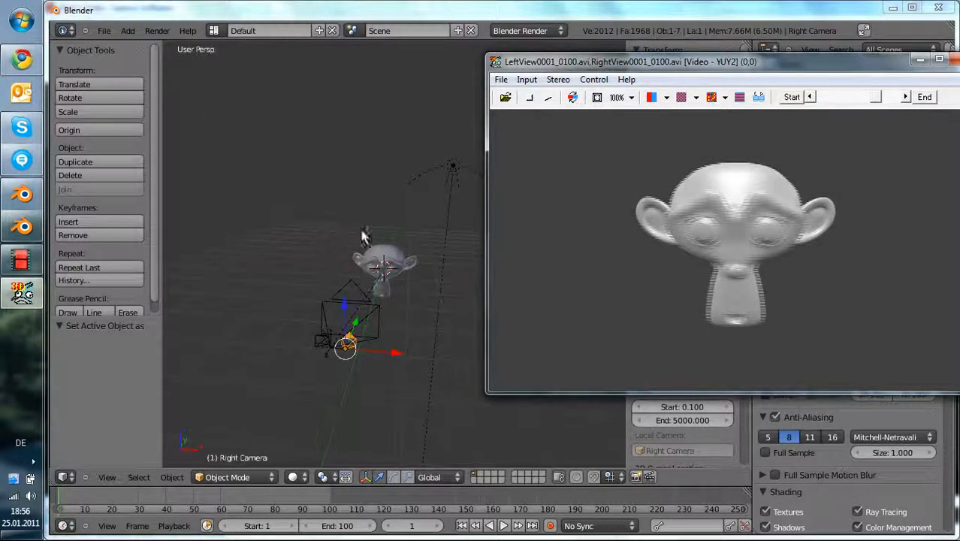
left_click_drag(707, 73, 509, 84)
left_click(767, 71)
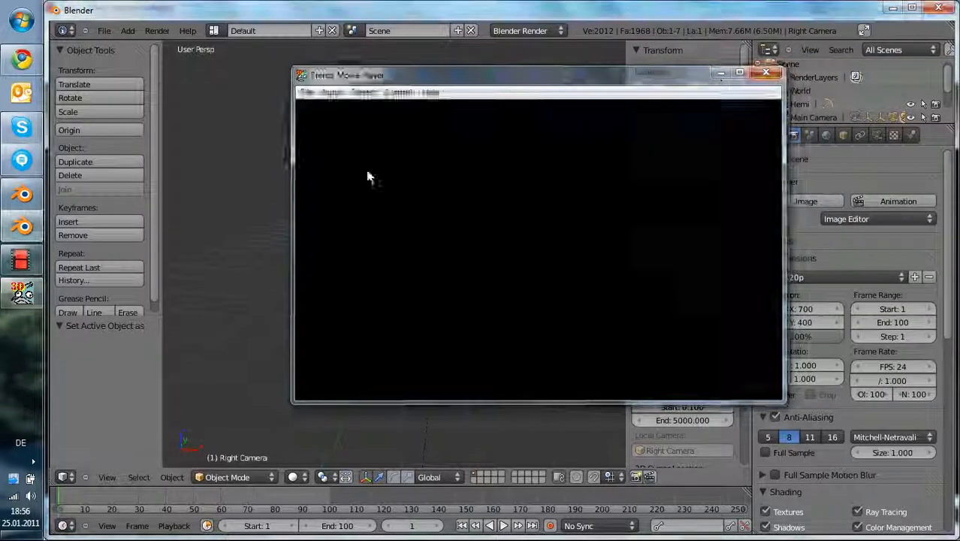